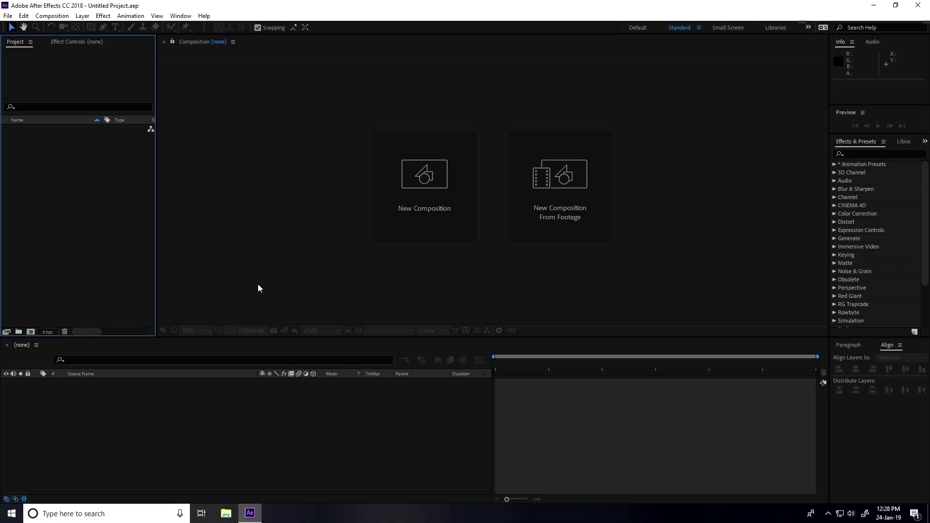
Step: Create a new 10-second composition named Comp 1 with the HDTV 1080 29.97 preset
{"action": "left_click", "coordinate": [436, 209]}
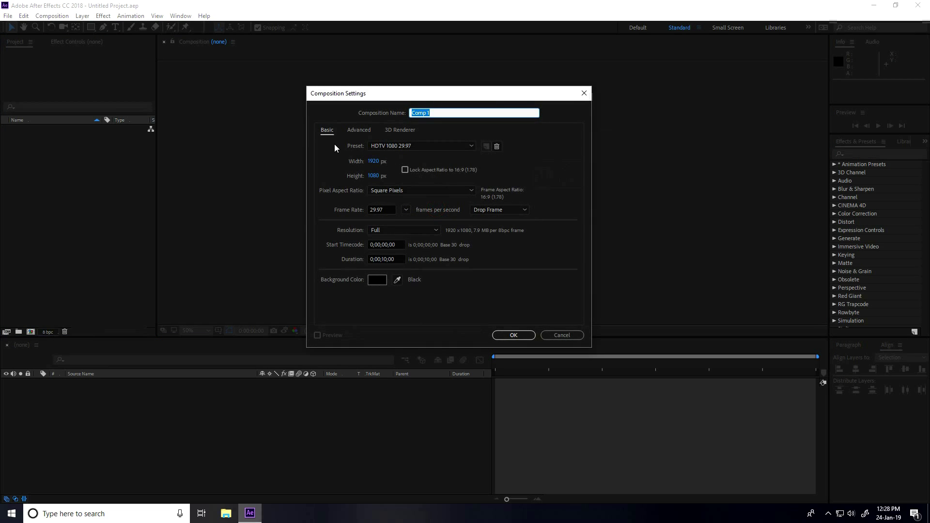
{"action": "left_click", "coordinate": [408, 145]}
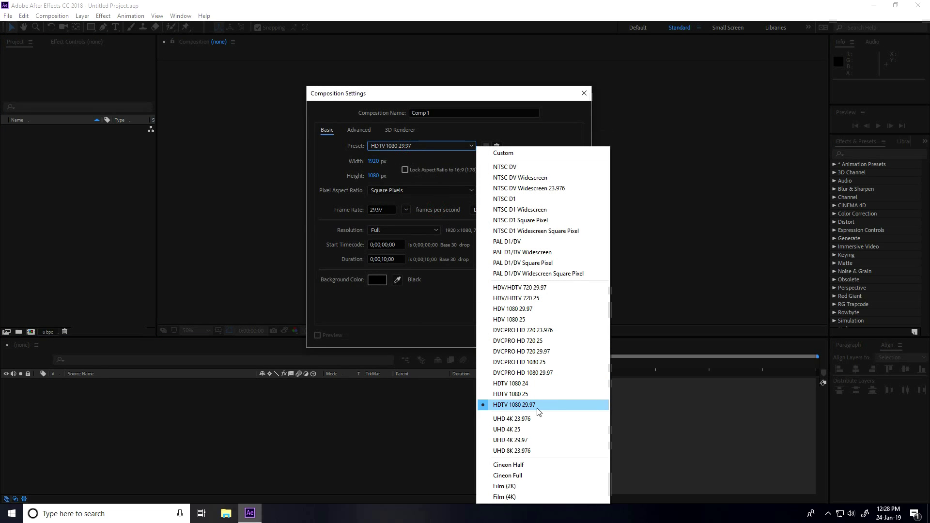
{"action": "left_click", "coordinate": [577, 409]}
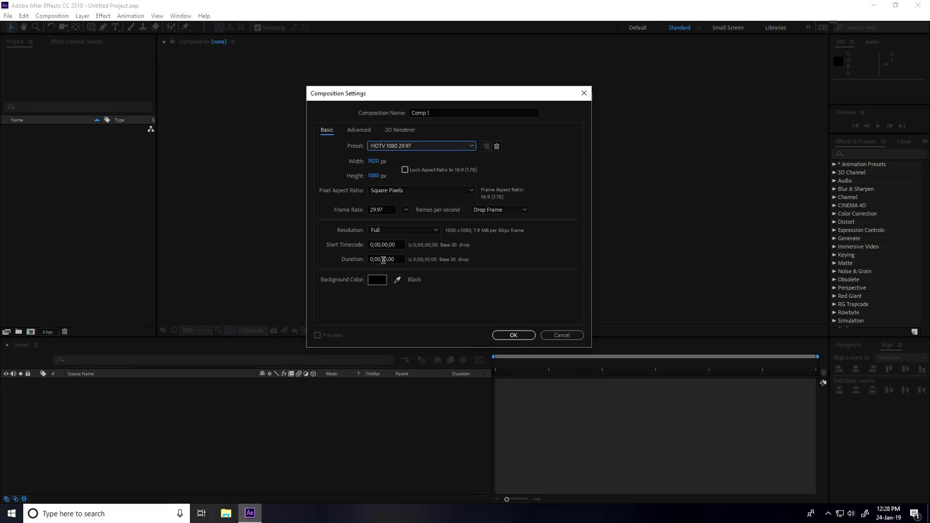
{"action": "left_click", "coordinate": [495, 335]}
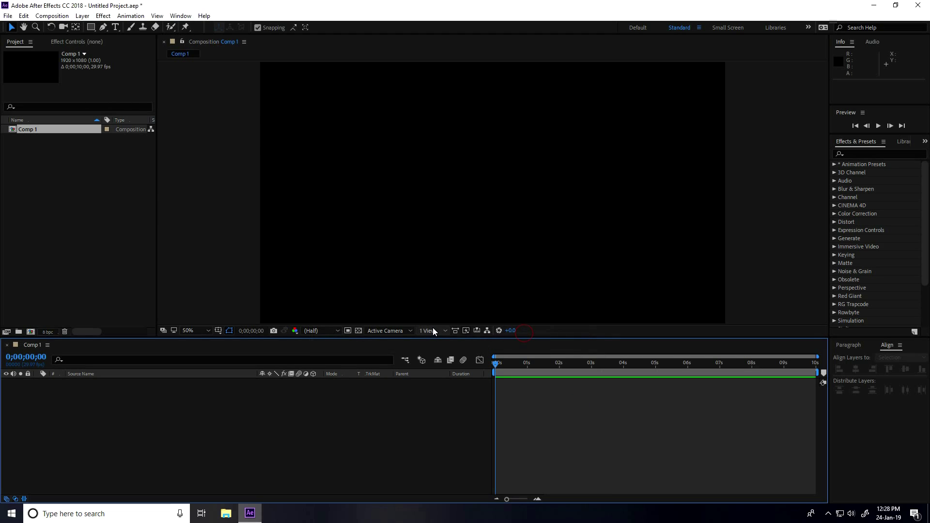
Step: Import Aladdin logo-01, Glass and Starts from the LOGO & Images folder into the project as footage
{"action": "right_click", "coordinate": [41, 169]}
{"action": "mouse_move", "coordinate": [151, 218]}
{"action": "left_click", "coordinate": [182, 217]}
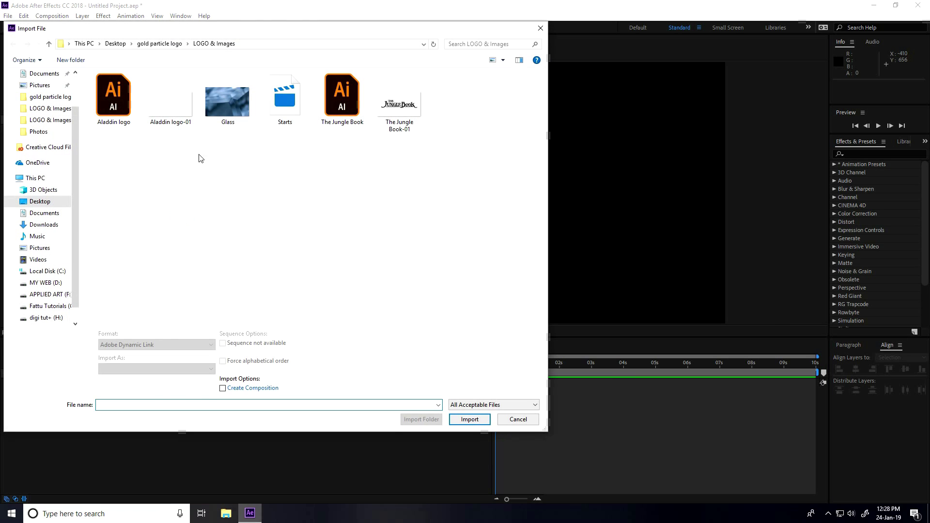
{"action": "left_click", "coordinate": [228, 98]}
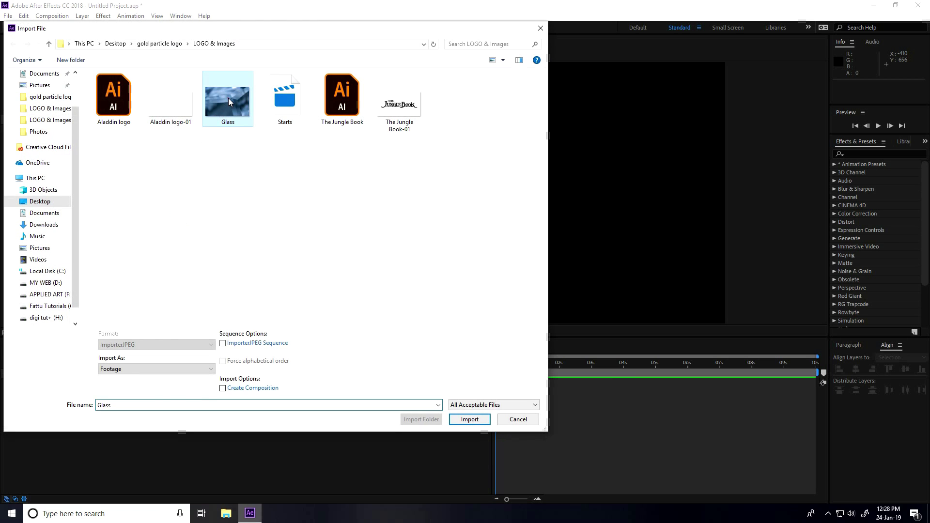
{"action": "left_click", "coordinate": [177, 114]}
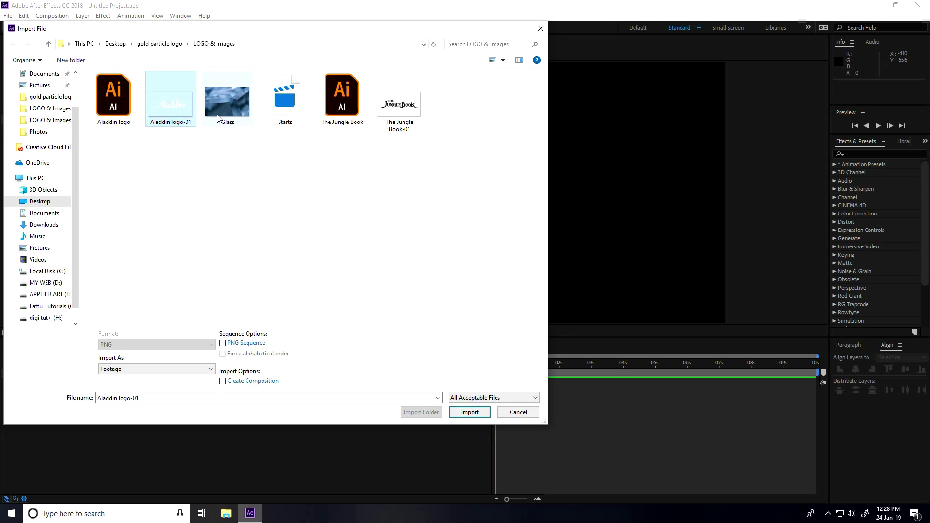
{"action": "left_click", "coordinate": [219, 112], "text": "ctrl"}
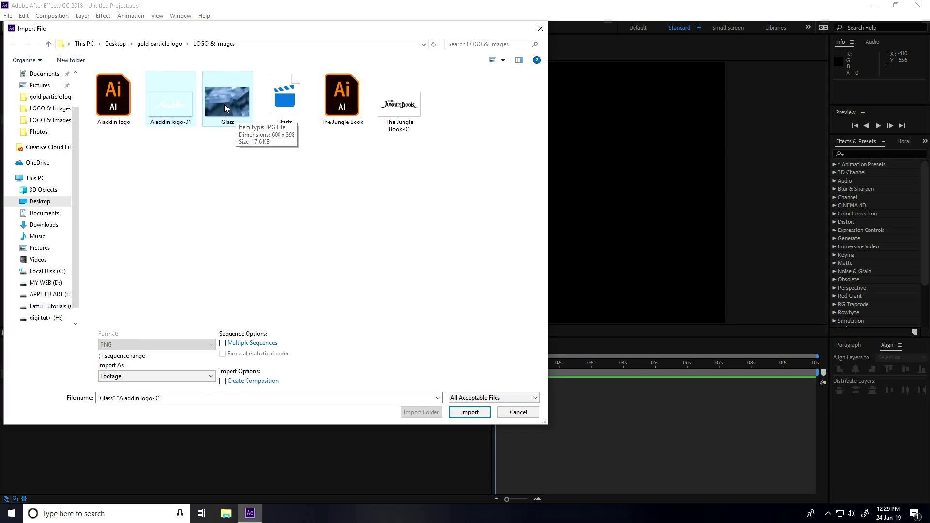
{"action": "left_click", "coordinate": [283, 105], "text": "ctrl"}
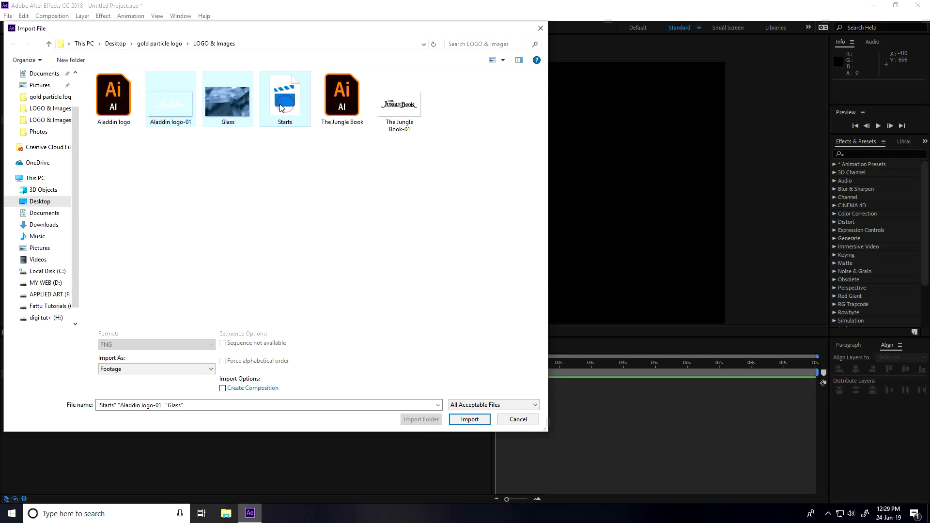
{"action": "left_click", "coordinate": [470, 418]}
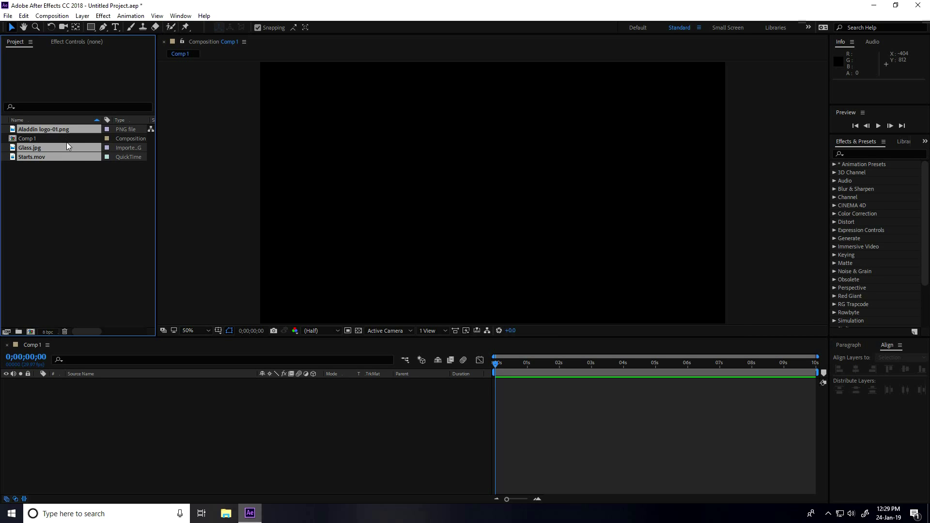
{"action": "left_click", "coordinate": [92, 212]}
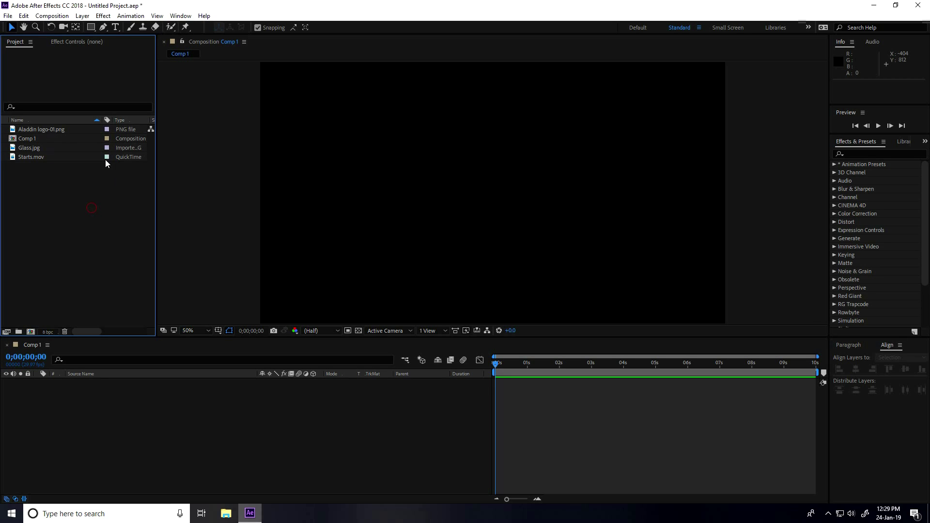
Step: Add Aladdin logo-01.png to Comp 1 and pre-compose it as LOGO, moving all attributes into the new composition
{"action": "left_click", "coordinate": [41, 132]}
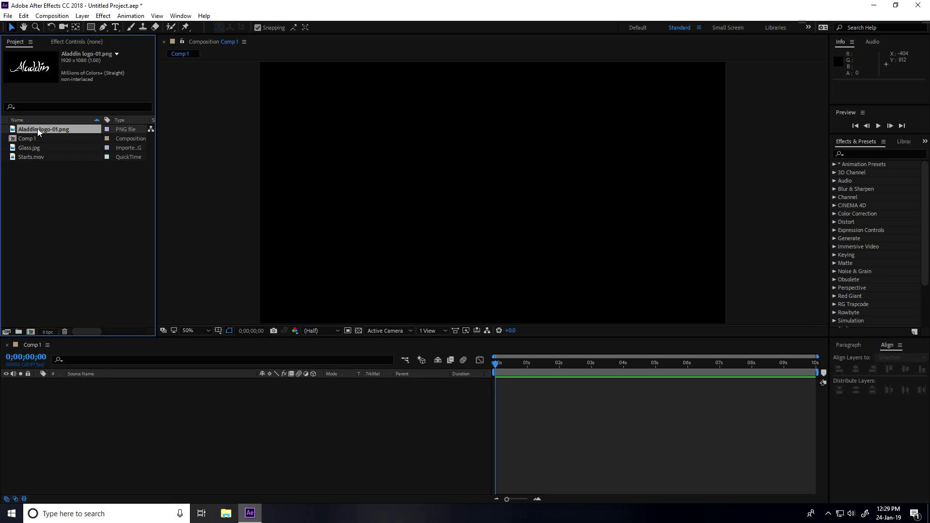
{"action": "left_click_drag", "start_coordinate": [37, 129], "coordinate": [143, 425]}
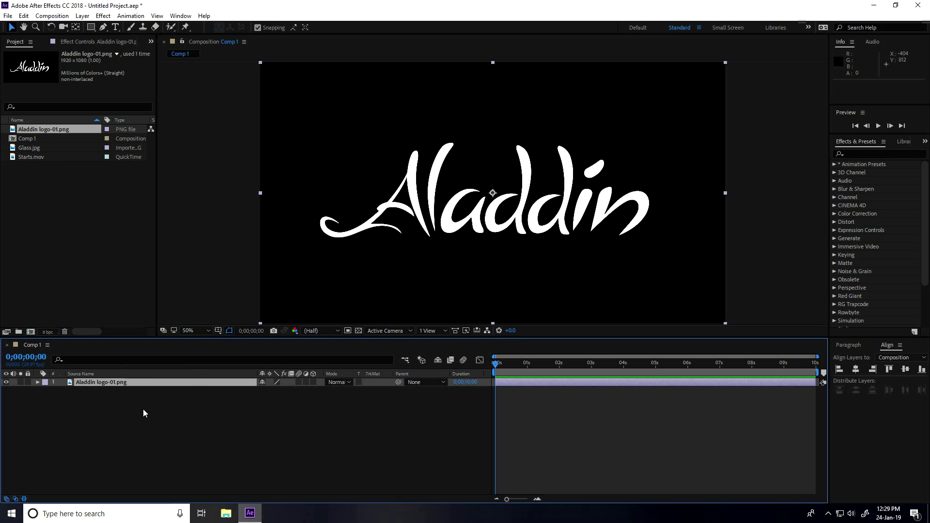
{"action": "right_click", "coordinate": [79, 382]}
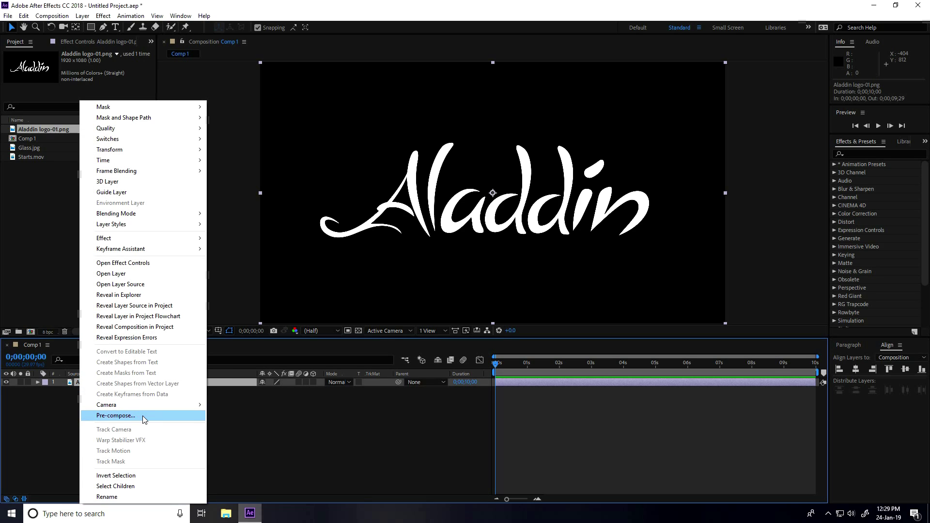
{"action": "left_click", "coordinate": [116, 416]}
{"action": "type", "text": "LOGO"}
{"action": "left_click", "coordinate": [383, 352]}
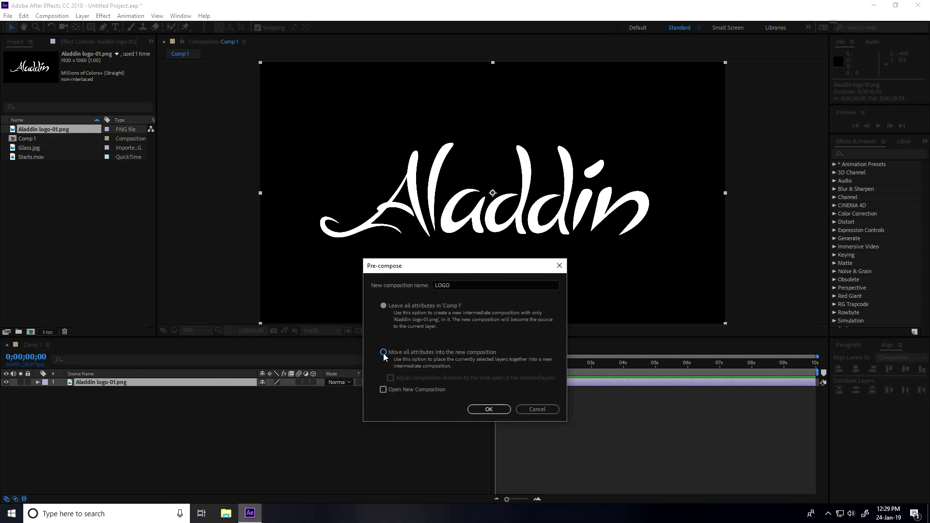
{"action": "left_click", "coordinate": [480, 412]}
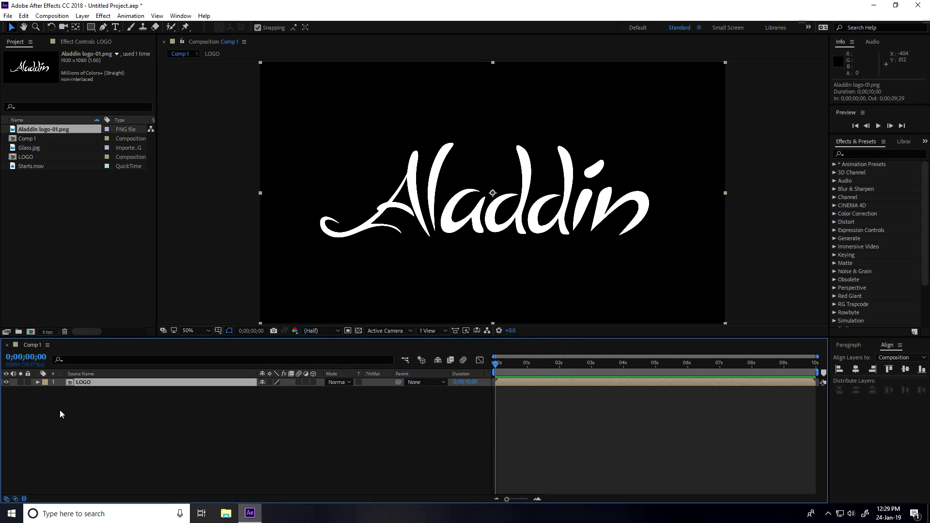
Step: Hide the LOGO layer and add a text layer reading "Produced by" with "Walt Disney Pictures" on a second line
{"action": "left_click", "coordinate": [6, 382]}
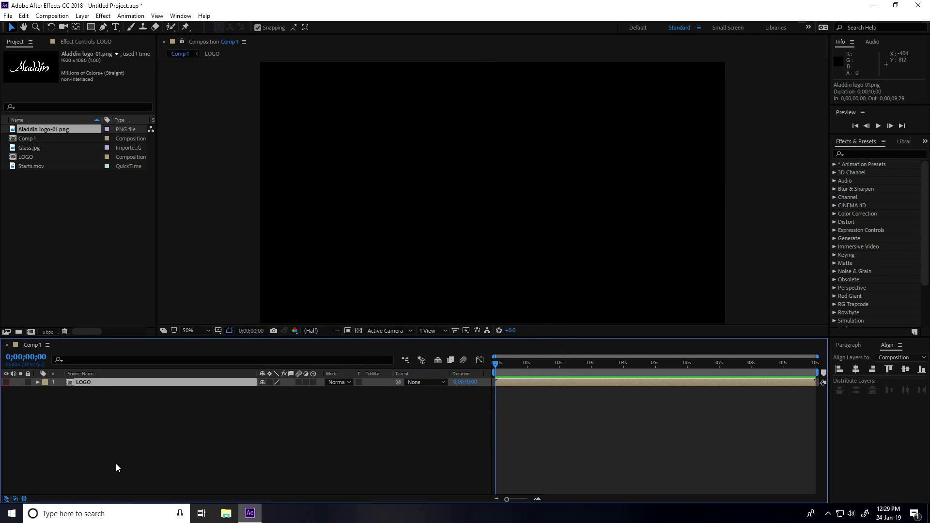
{"action": "right_click", "coordinate": [102, 440]}
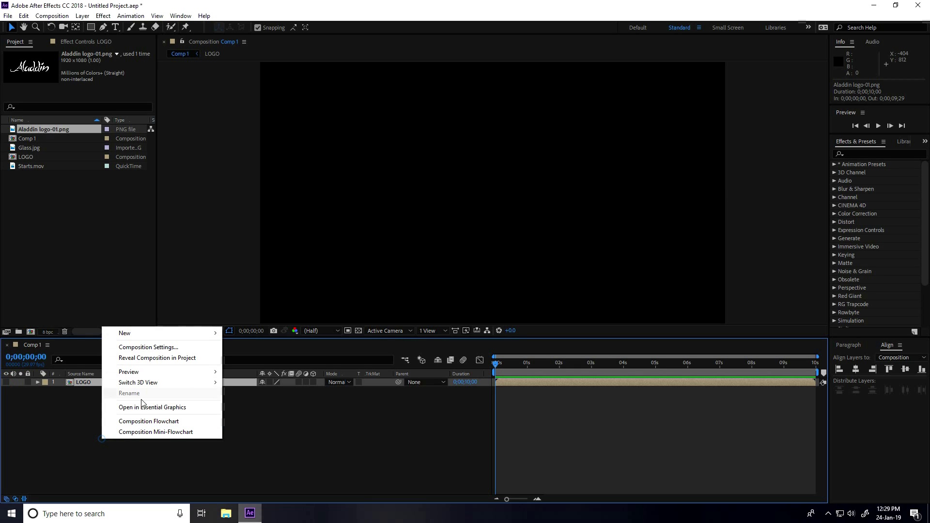
{"action": "mouse_move", "coordinate": [148, 332]}
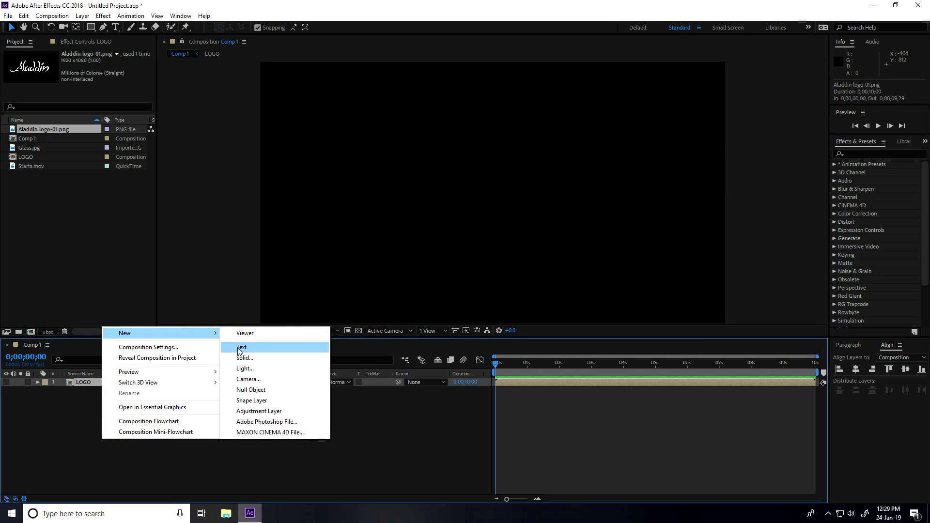
{"action": "left_click", "coordinate": [239, 349]}
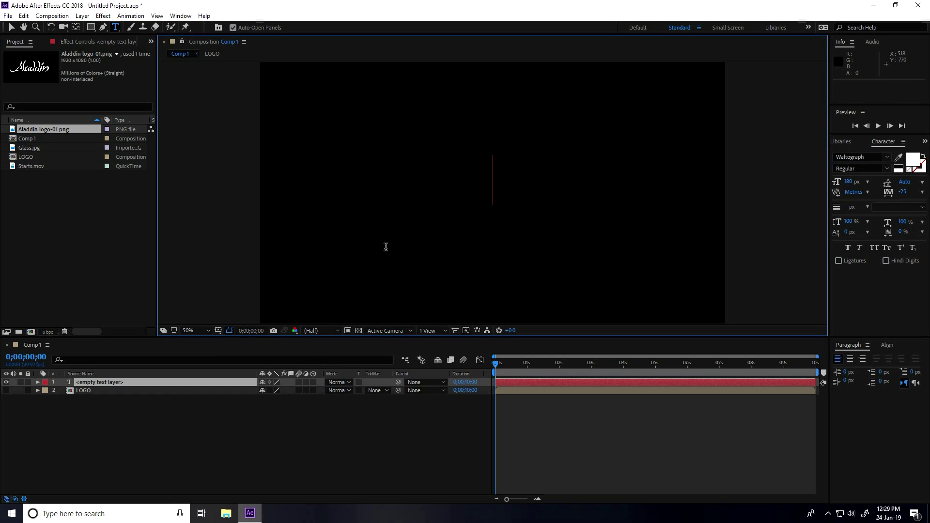
{"action": "type", "text": "Pr"}
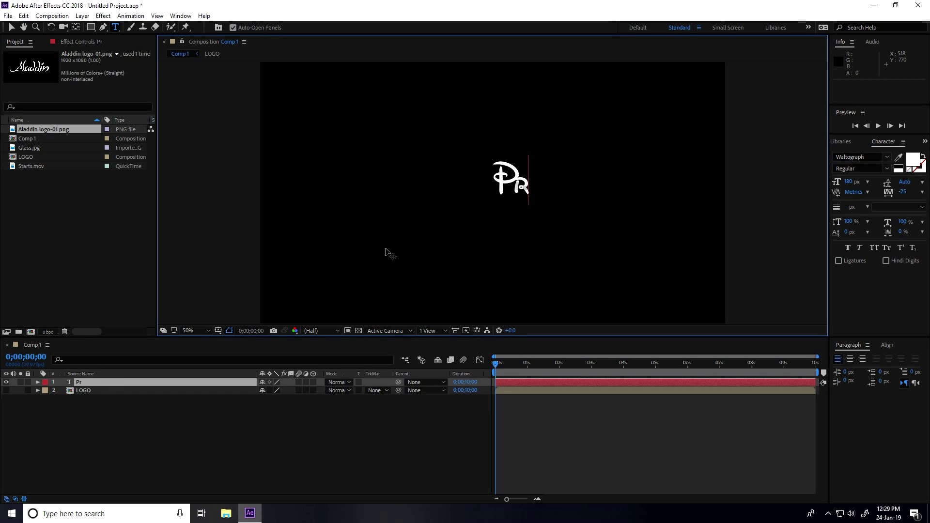
{"action": "type", "text": "oduced by"}
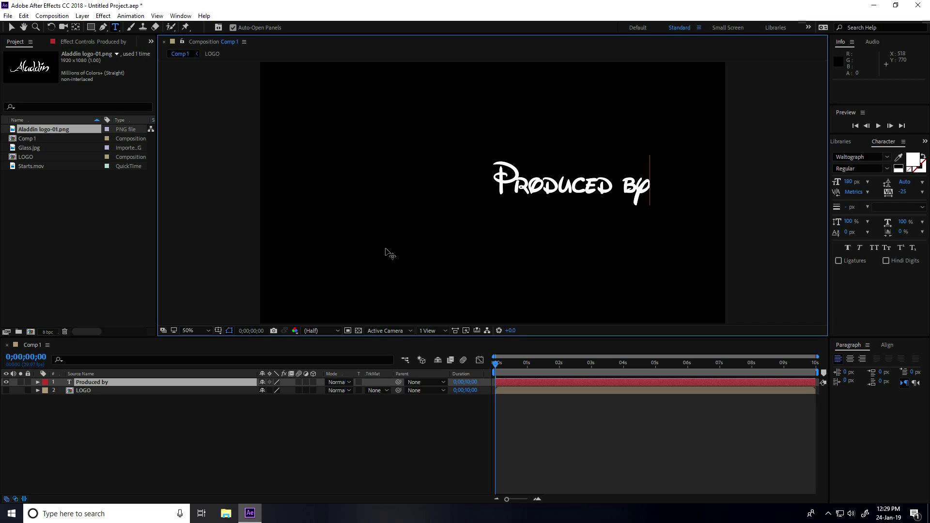
{"action": "key", "text": "Return"}
{"action": "type", "text": "Walt Disn"}
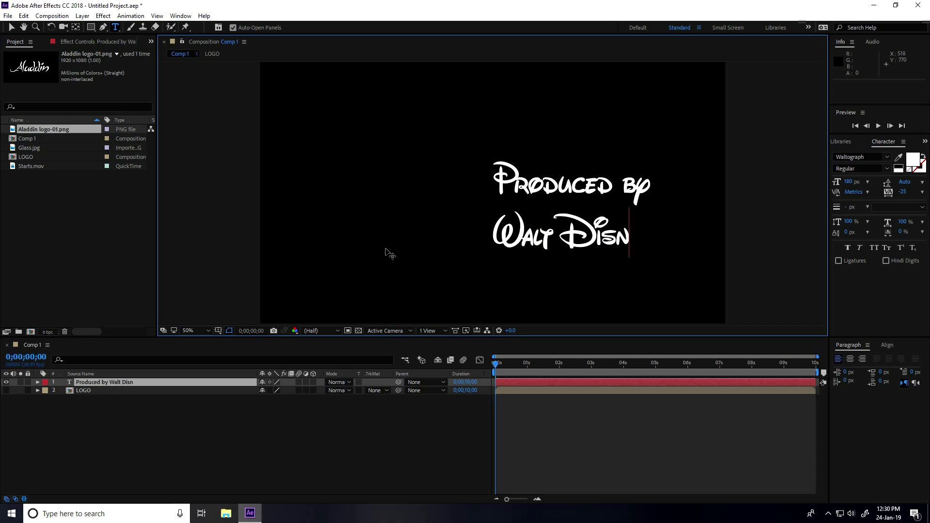
{"action": "type", "text": "ey "}
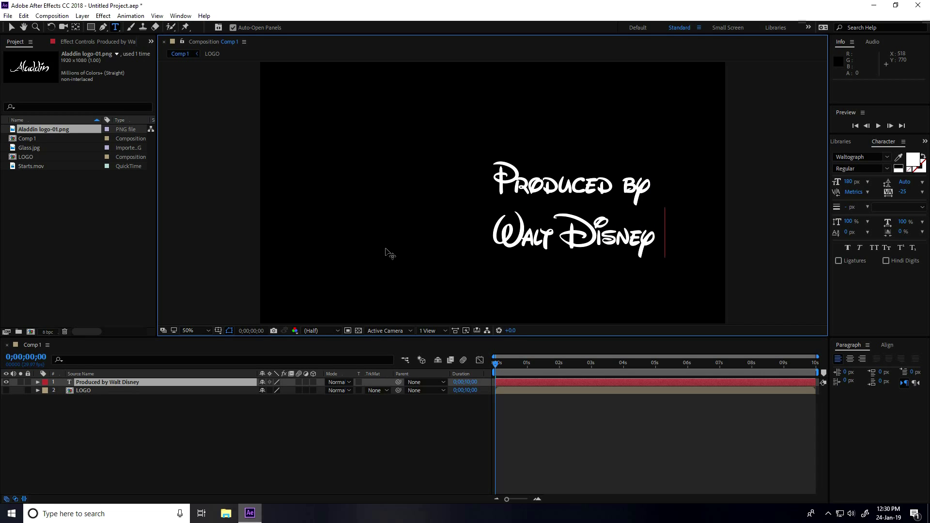
{"action": "type", "text": "Pictures"}
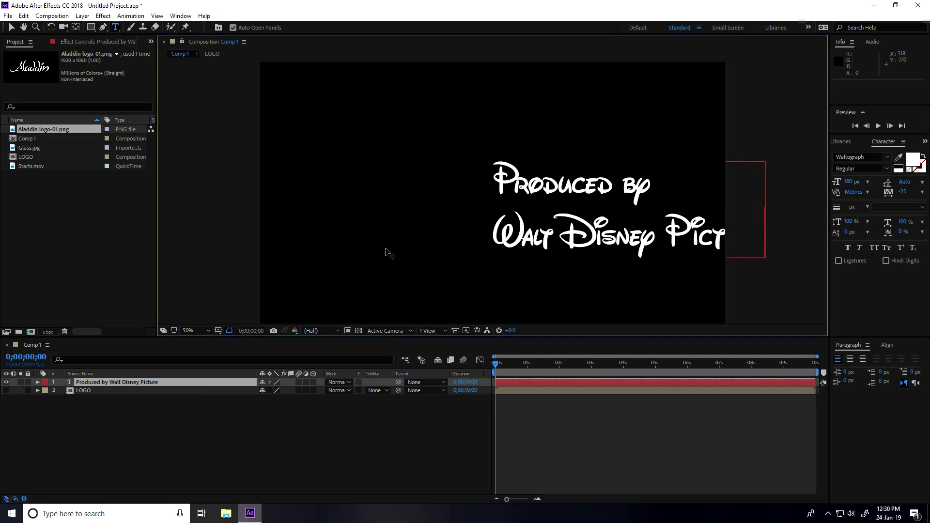
{"action": "left_click", "coordinate": [11, 27]}
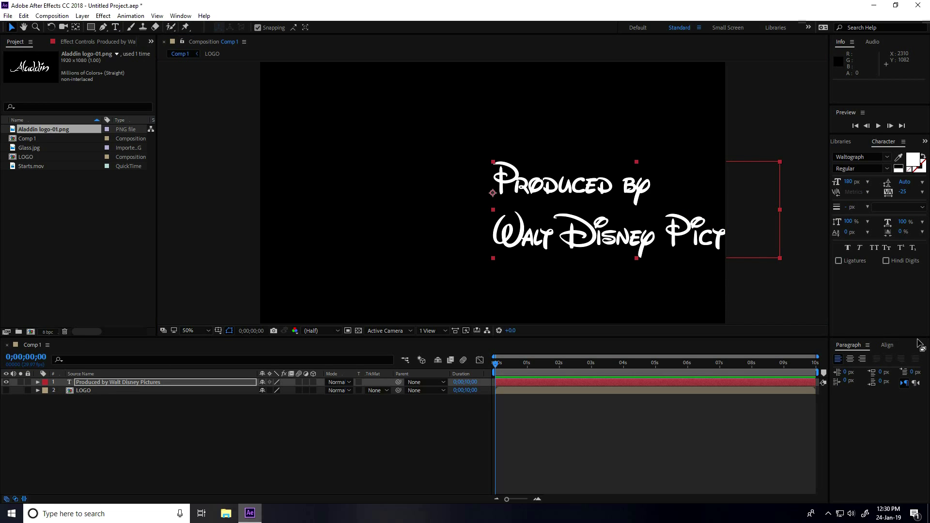
Step: Center the text layer horizontally and vertically in the composition, and center its anchor point within the text
{"action": "left_click", "coordinate": [886, 345]}
{"action": "left_click", "coordinate": [856, 370]}
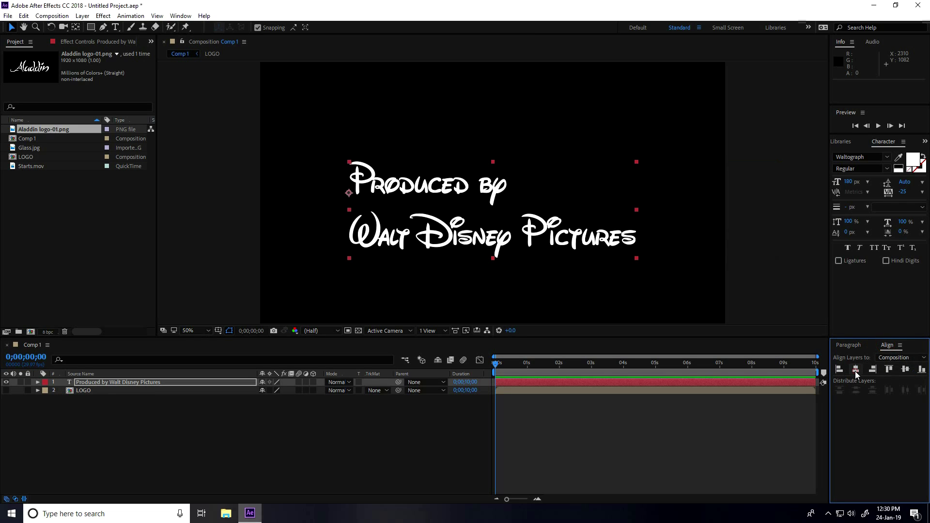
{"action": "left_click", "coordinate": [905, 369]}
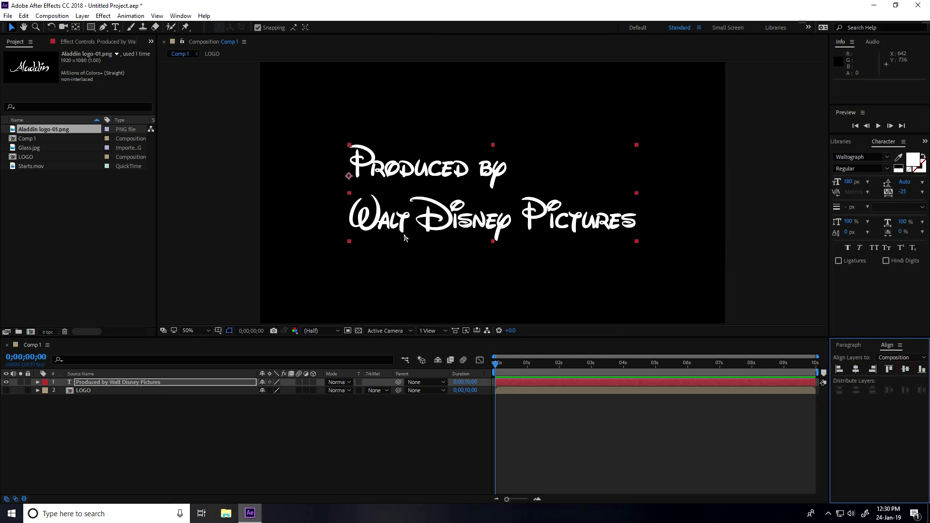
{"action": "left_click", "coordinate": [503, 182]}
{"action": "key", "text": "ctrl+alt+Home"}
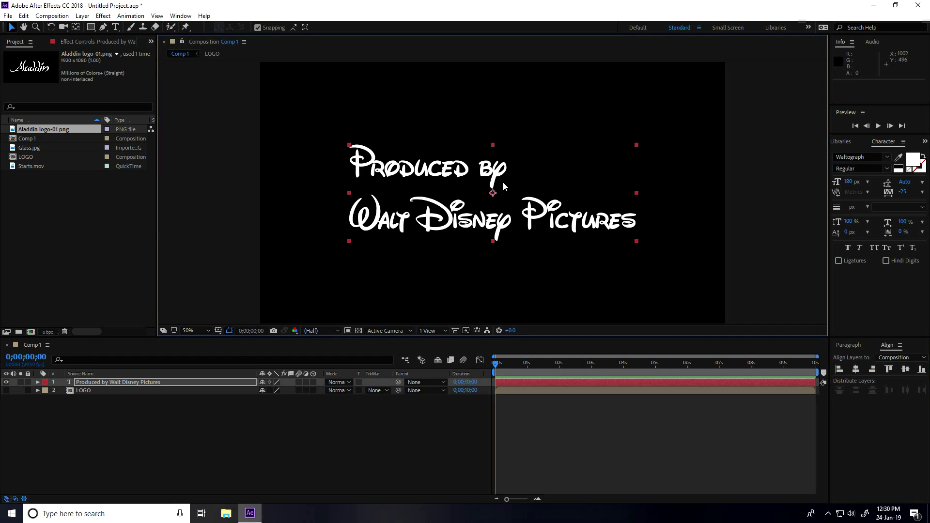
Step: Indent the first text line with spaces so "Produced by" sits centered above "Walt Disney Pictures", and realign the layer to the composition's horizontal center
{"action": "left_click", "coordinate": [115, 27]}
{"action": "left_click", "coordinate": [354, 167]}
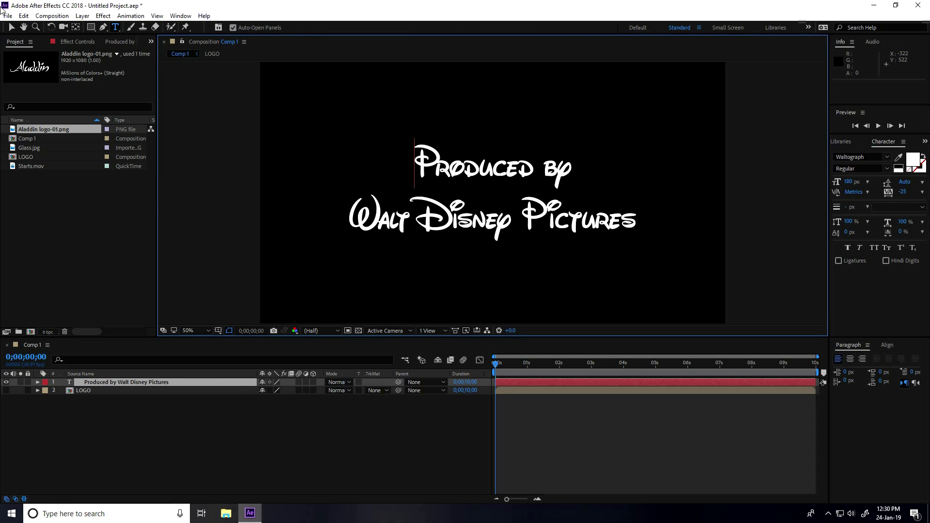
{"action": "left_click", "coordinate": [11, 28]}
{"action": "left_click", "coordinate": [191, 212]}
{"action": "left_click", "coordinate": [528, 228]}
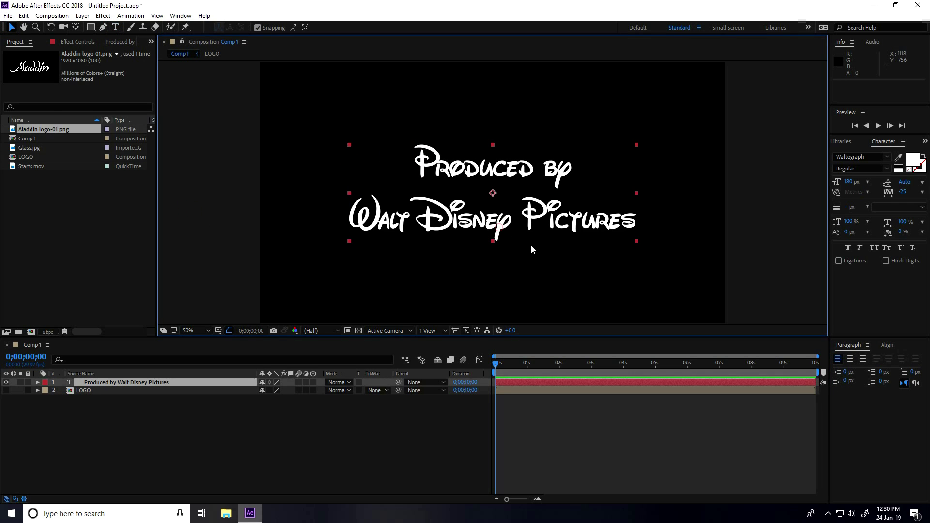
{"action": "left_click", "coordinate": [889, 346]}
{"action": "left_click", "coordinate": [857, 369]}
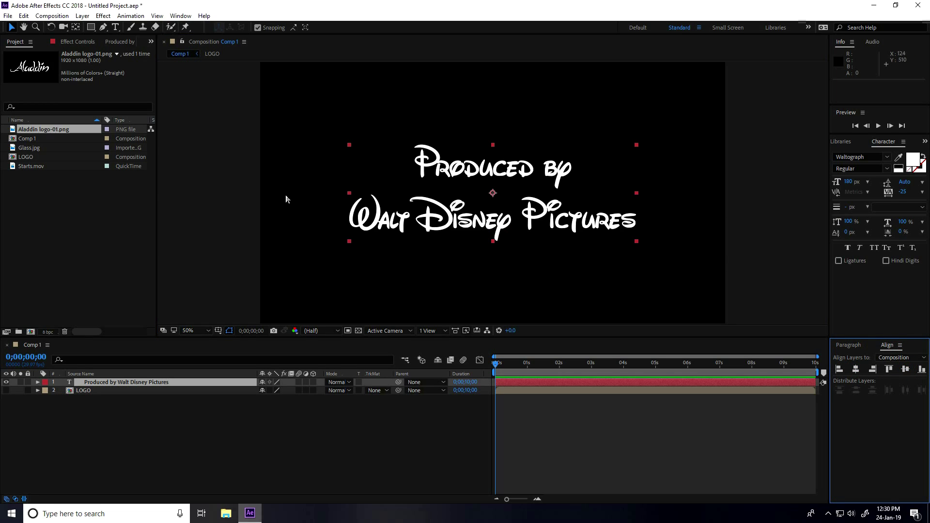
Step: Pre-compose the text layer as TEXT, moving all attributes into the new composition
{"action": "right_click", "coordinate": [106, 381]}
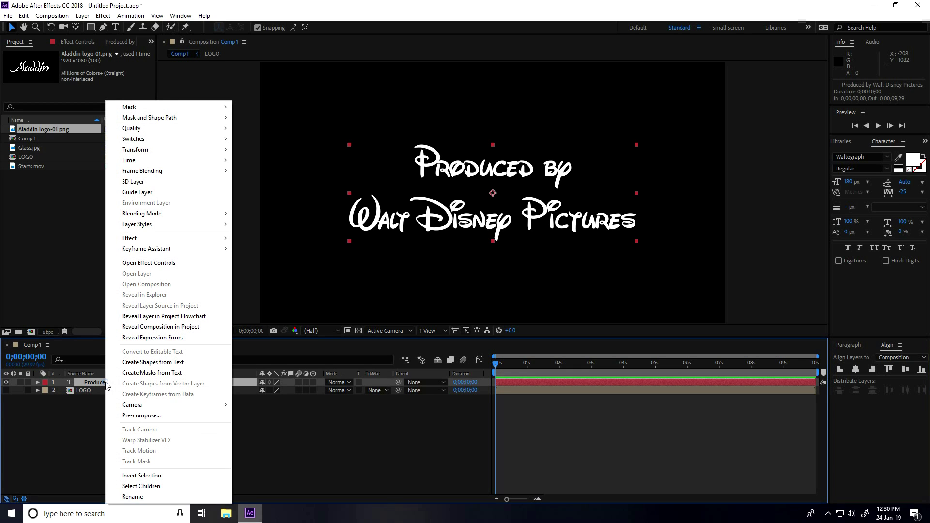
{"action": "left_click", "coordinate": [142, 416]}
{"action": "key", "text": "BackSpace"}
{"action": "type", "text": "TEXT"}
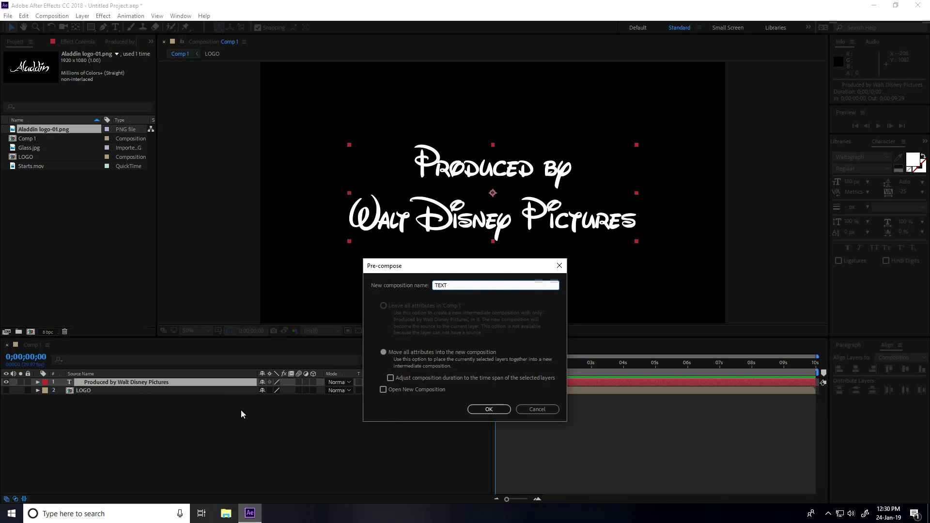
{"action": "left_click", "coordinate": [489, 409]}
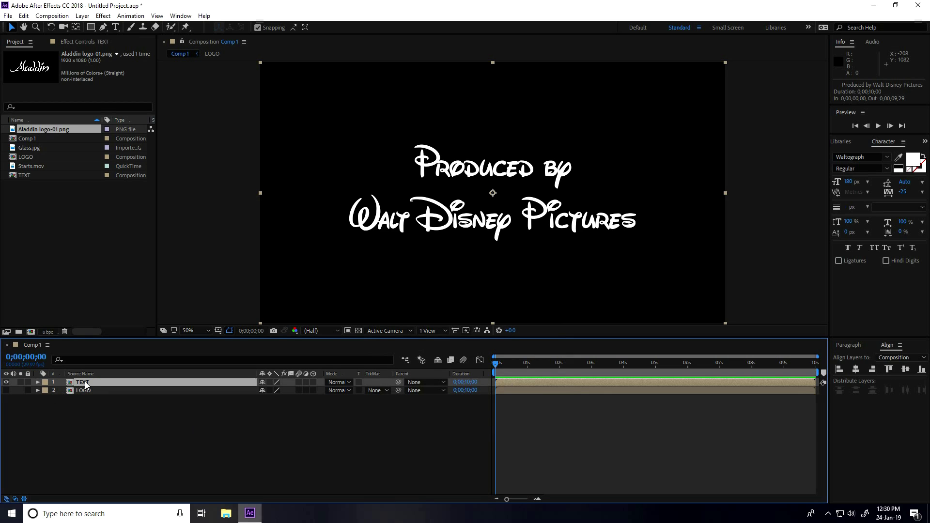
Step: Shift the TEXT layer to start at 5 seconds, and make the LOGO layer visible again
{"action": "left_click_drag", "start_coordinate": [504, 383], "coordinate": [656, 363]}
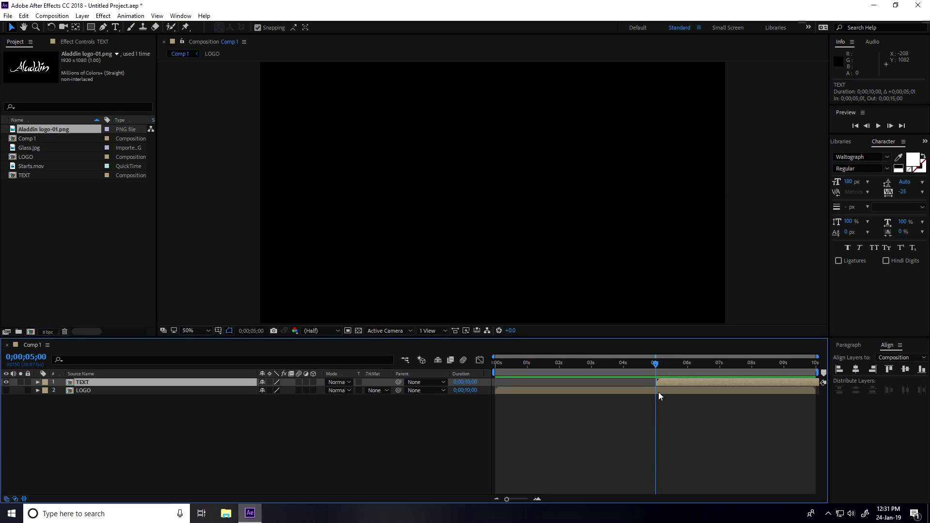
{"action": "left_click_drag", "start_coordinate": [563, 365], "coordinate": [458, 365]}
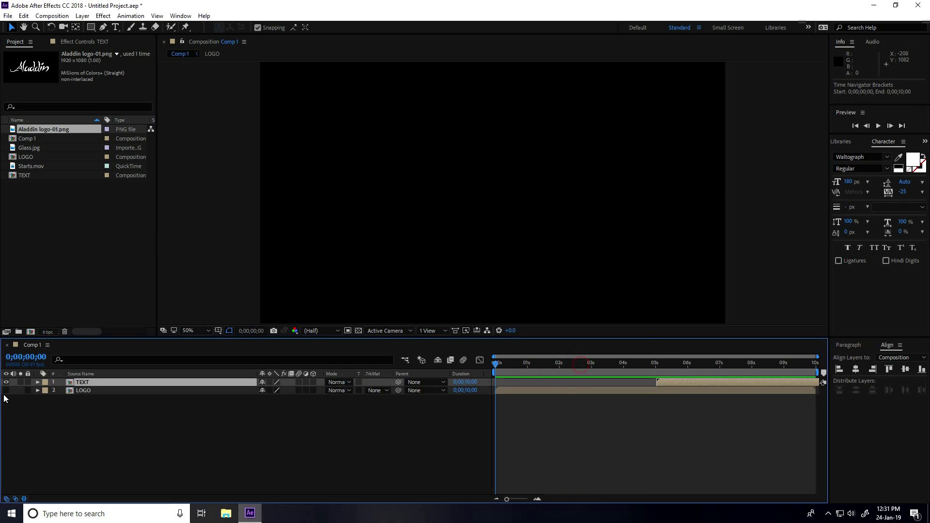
Step: Create a black 1920 × 1080 px solid layer named Noise above the TEXT and LOGO layers
{"action": "right_click", "coordinate": [110, 464]}
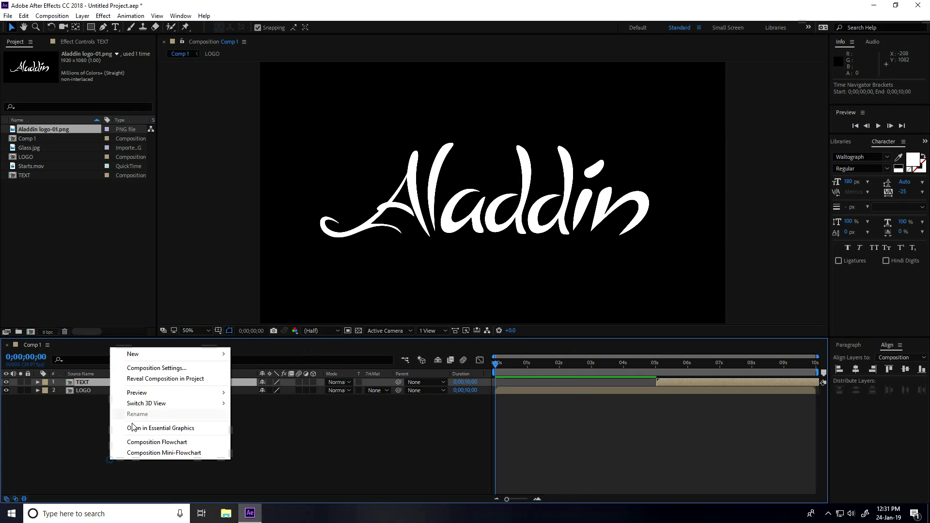
{"action": "mouse_move", "coordinate": [142, 354]}
{"action": "left_click", "coordinate": [261, 378]}
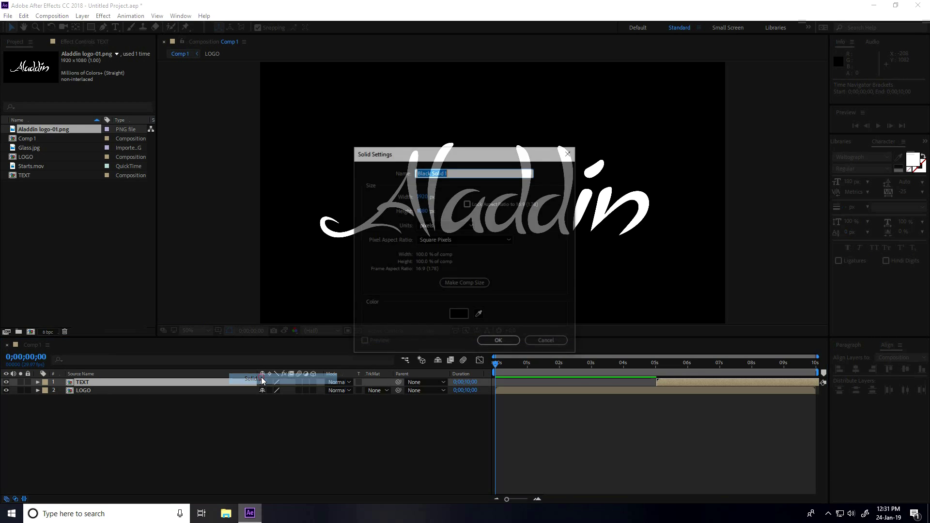
{"action": "type", "text": "Noi"}
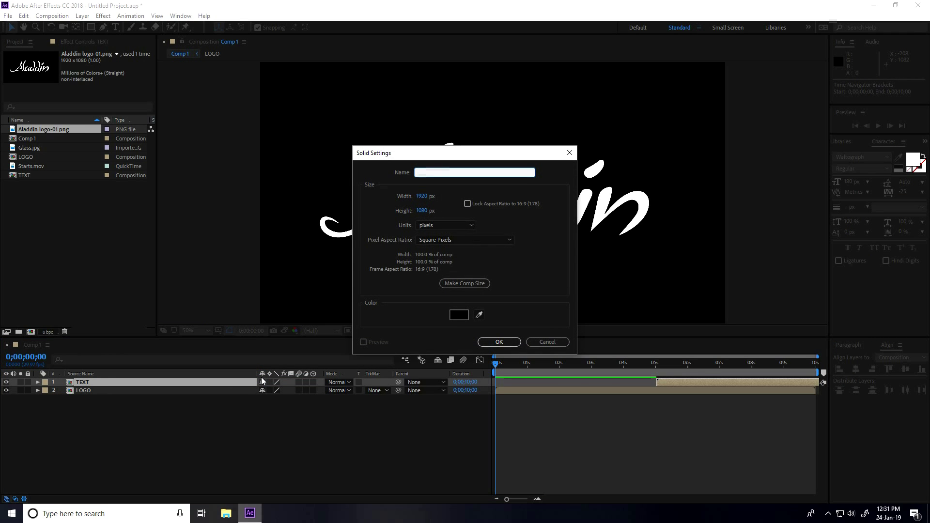
{"action": "type", "text": "se"}
{"action": "left_click", "coordinate": [497, 342]}
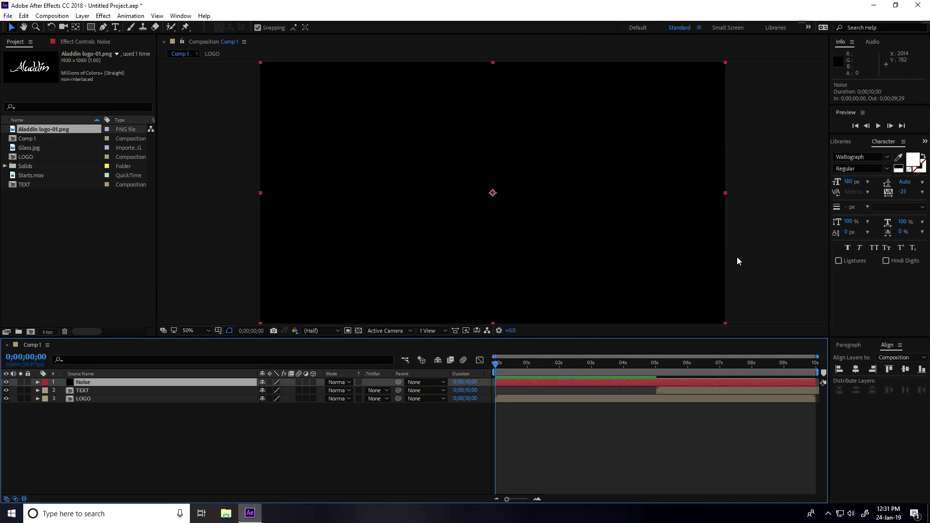
Step: Find the Fractal Noise effect and apply it to the Noise solid
{"action": "left_click", "coordinate": [925, 141]}
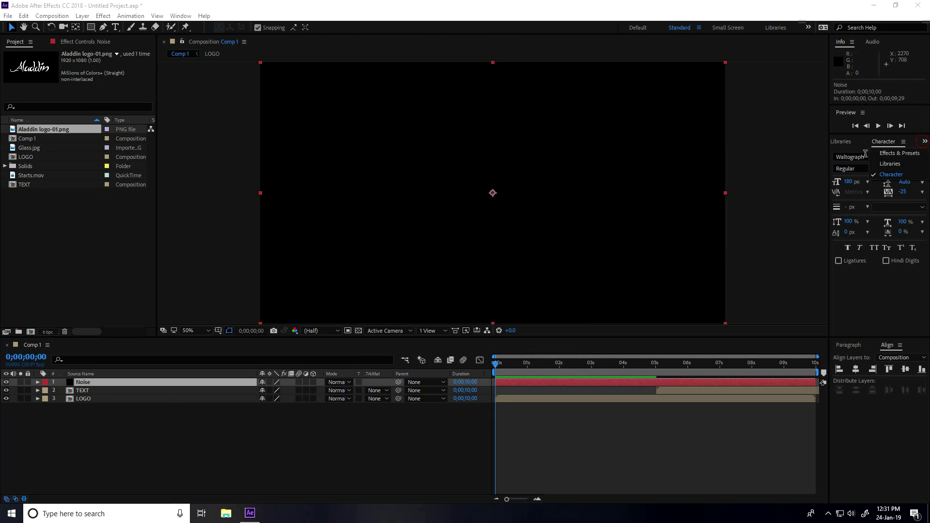
{"action": "left_click", "coordinate": [900, 155]}
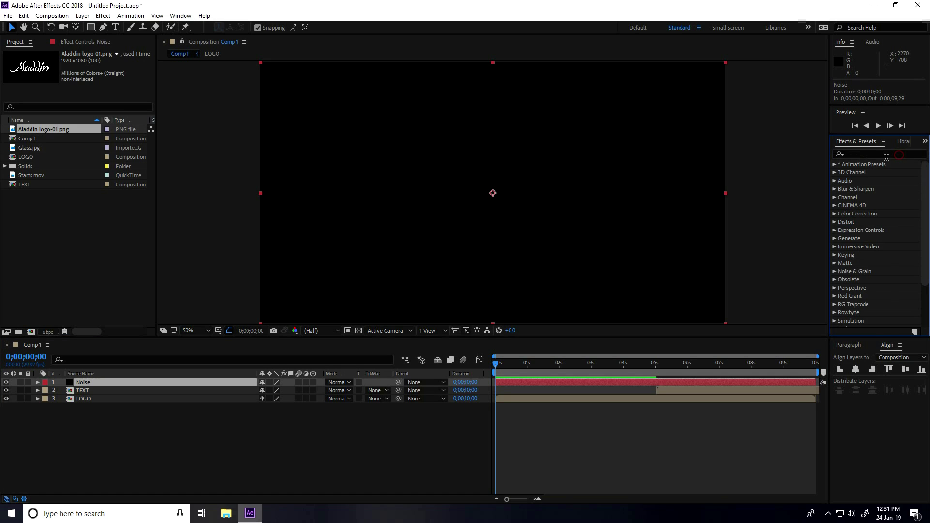
{"action": "type", "text": "frac"}
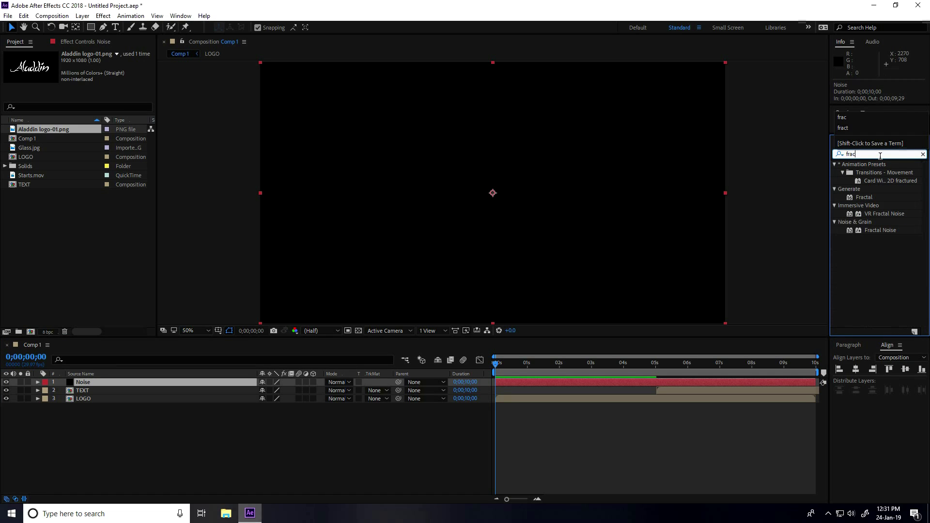
{"action": "left_click_drag", "start_coordinate": [880, 230], "coordinate": [92, 385]}
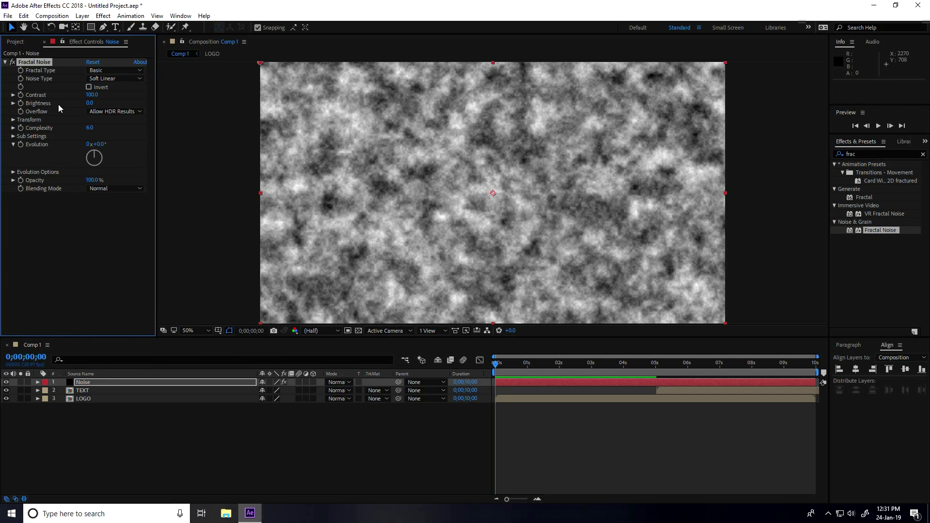
Step: Set the Fractal Noise fractal type to Dynamic Twist and its contrast to 150
{"action": "left_click", "coordinate": [115, 71]}
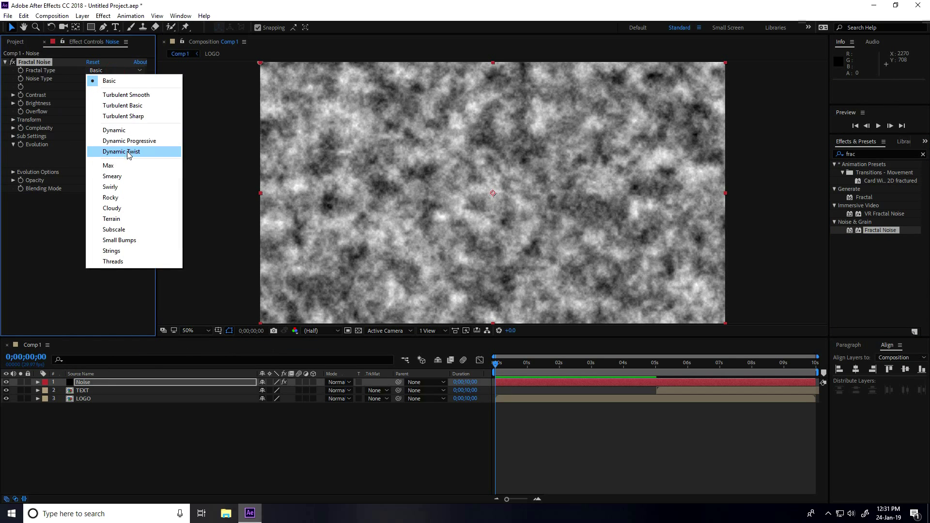
{"action": "left_click", "coordinate": [148, 153]}
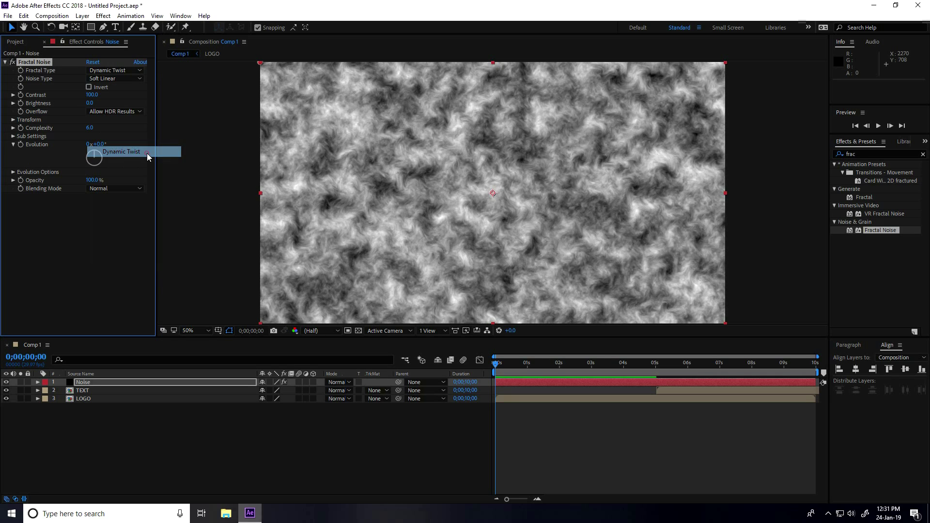
{"action": "left_click", "coordinate": [88, 96]}
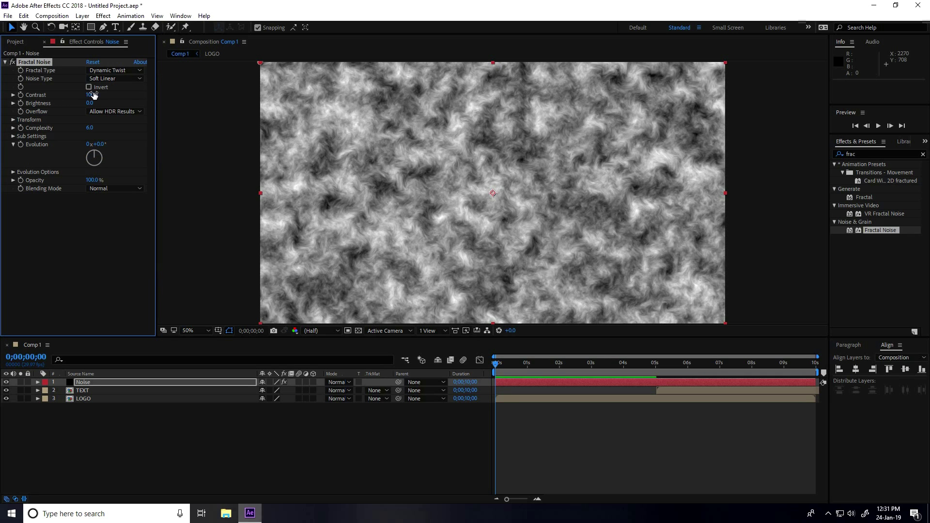
{"action": "type", "text": "150"}
{"action": "key", "text": "Return"}
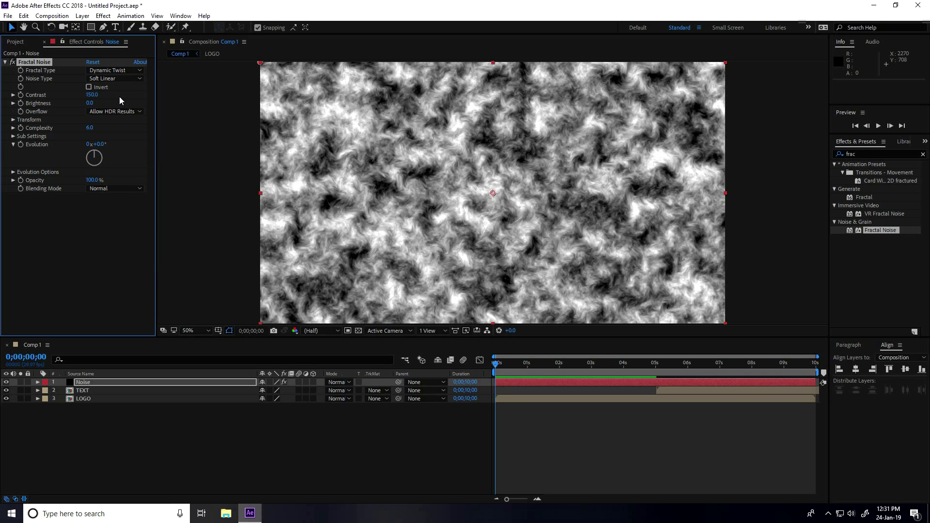
Step: Set the Fractal Noise transform scale to 150 and its complexity to 20
{"action": "left_click", "coordinate": [13, 119]}
{"action": "left_click", "coordinate": [90, 145]}
{"action": "type", "text": "150"}
{"action": "key", "text": "Return"}
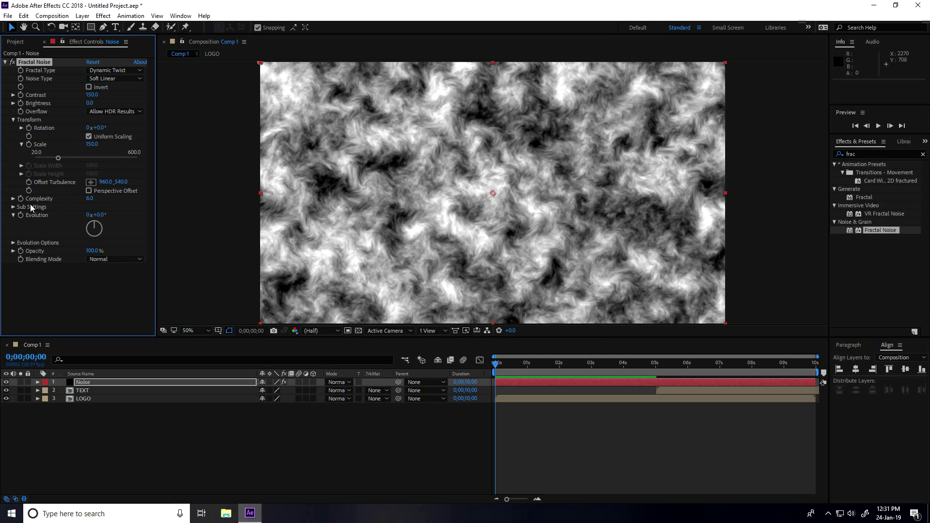
{"action": "left_click", "coordinate": [89, 199]}
{"action": "type", "text": "20"}
{"action": "key", "text": "Return"}
Step: Set Sub Scaling to 85 in the Fractal Noise sub settings
{"action": "left_click", "coordinate": [13, 207]}
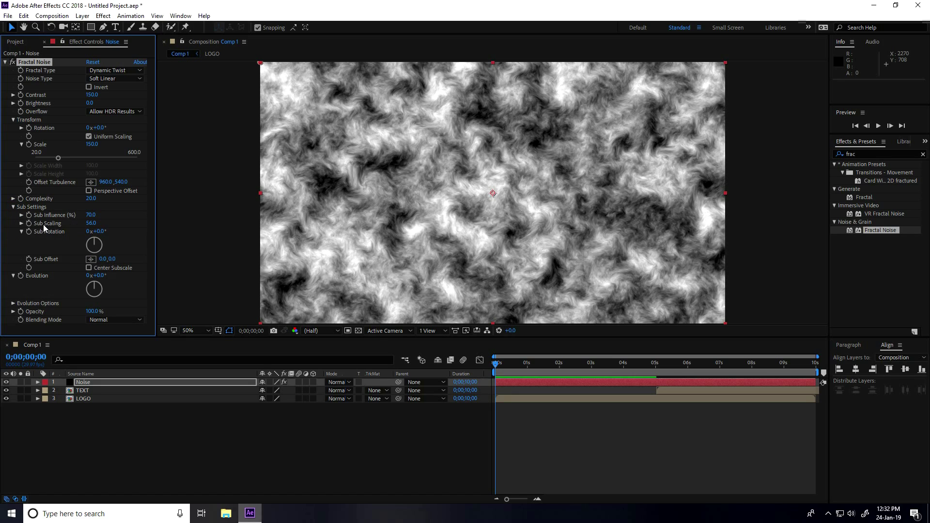
{"action": "left_click", "coordinate": [91, 223]}
{"action": "type", "text": "85"}
{"action": "key", "text": "Return"}
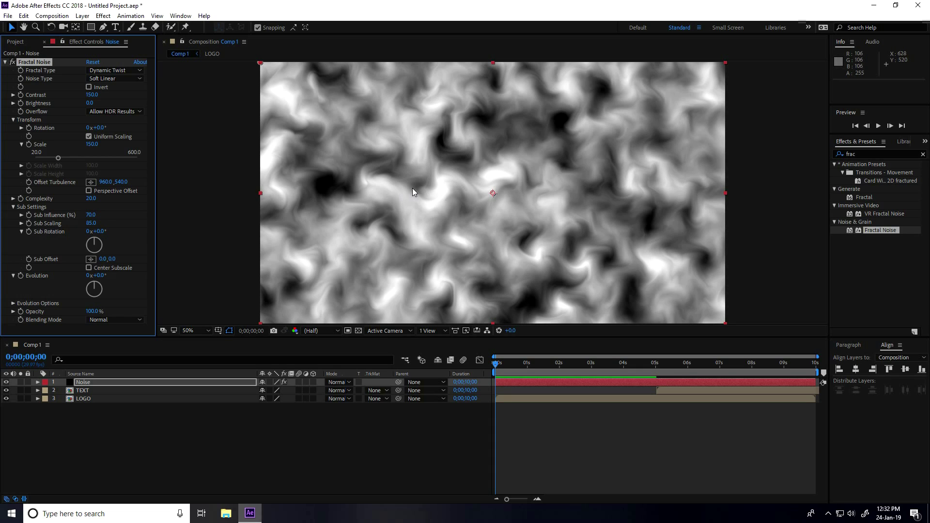
{"action": "left_click", "coordinate": [14, 208]}
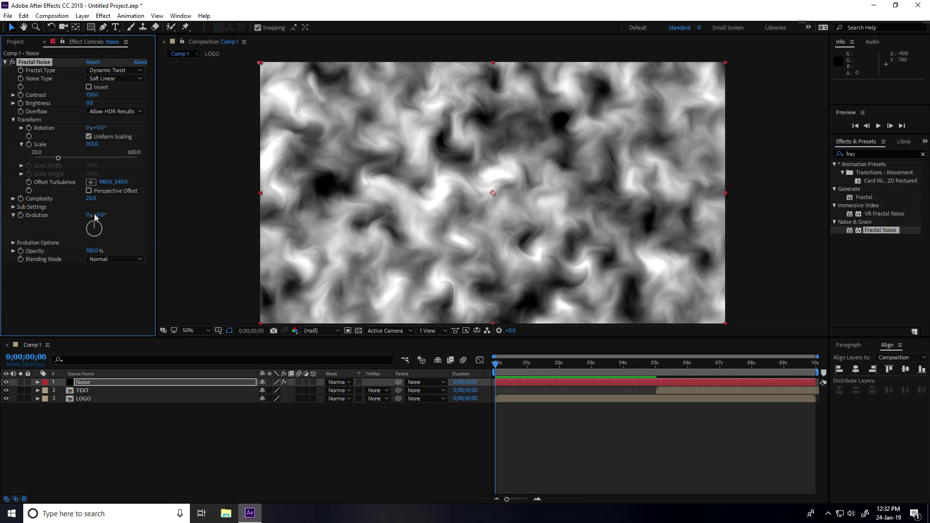
Step: Add the expression time*50 to the Fractal Noise Evolution property and preview the moving noise
{"action": "left_click", "coordinate": [20, 215], "text": "alt"}
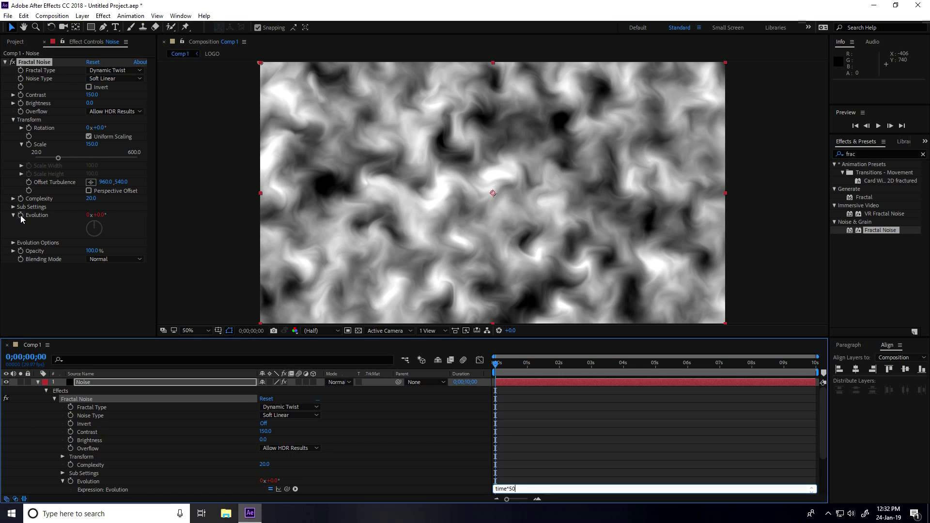
{"action": "key", "text": "KP_Enter"}
{"action": "key", "text": "space"}
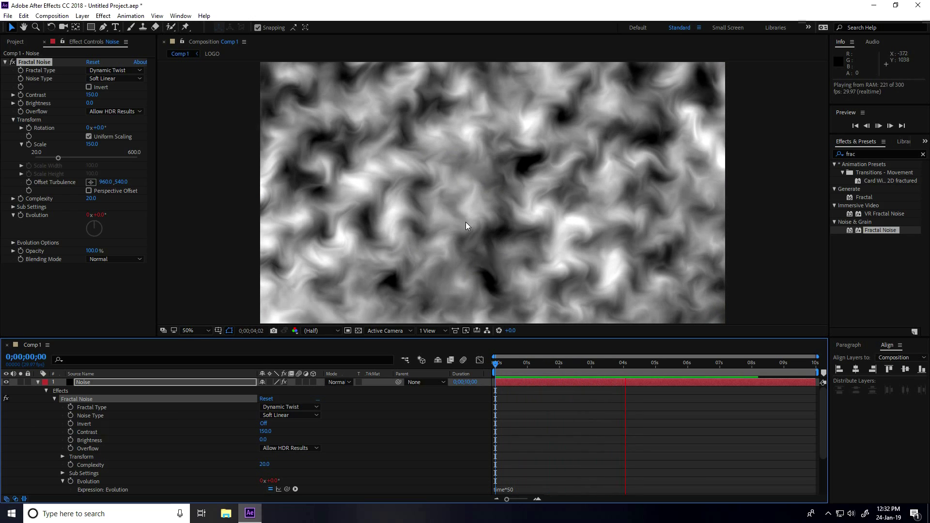
{"action": "left_click", "coordinate": [37, 383]}
{"action": "left_click_drag", "start_coordinate": [688, 364], "coordinate": [508, 365]}
{"action": "key", "text": "space"}
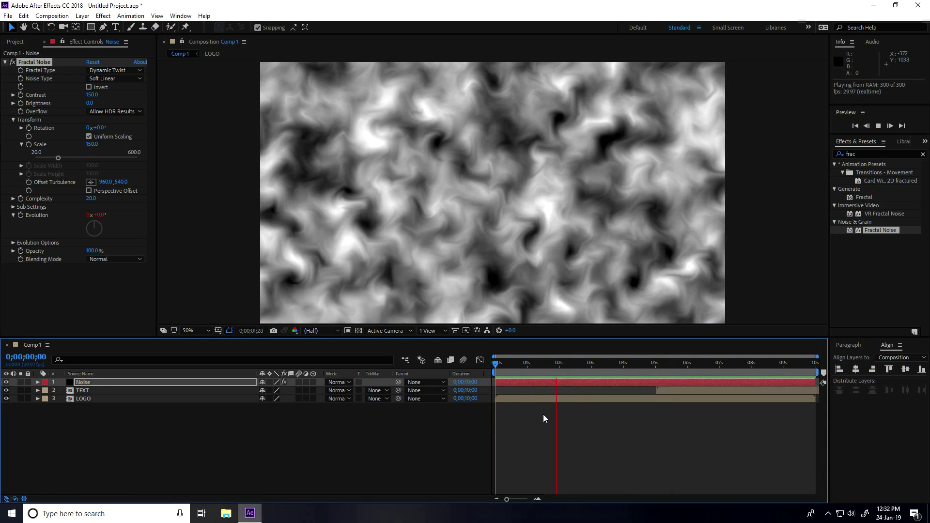
{"action": "key", "text": "space"}
Step: Copy and paste the Noise layer, and enable Invert in the upper copy's Fractal Noise effect
{"action": "left_click", "coordinate": [81, 384]}
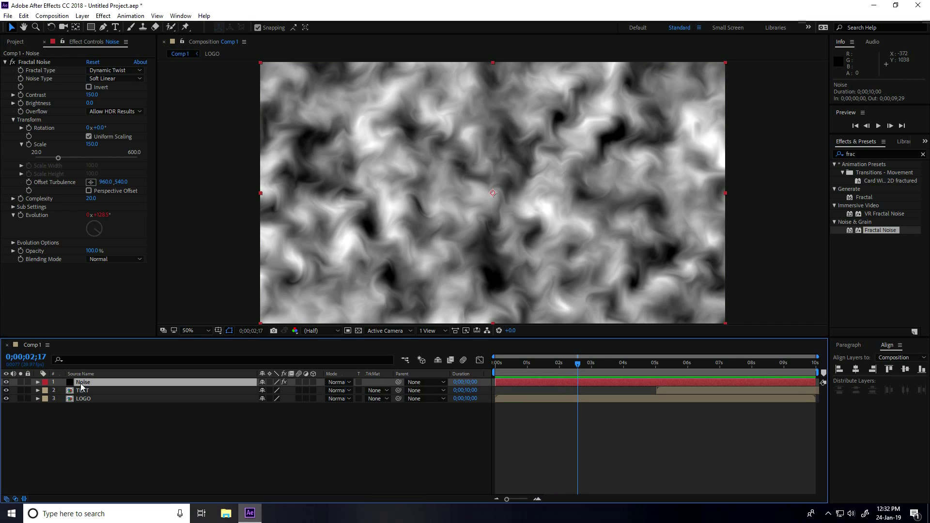
{"action": "left_click", "coordinate": [24, 15]}
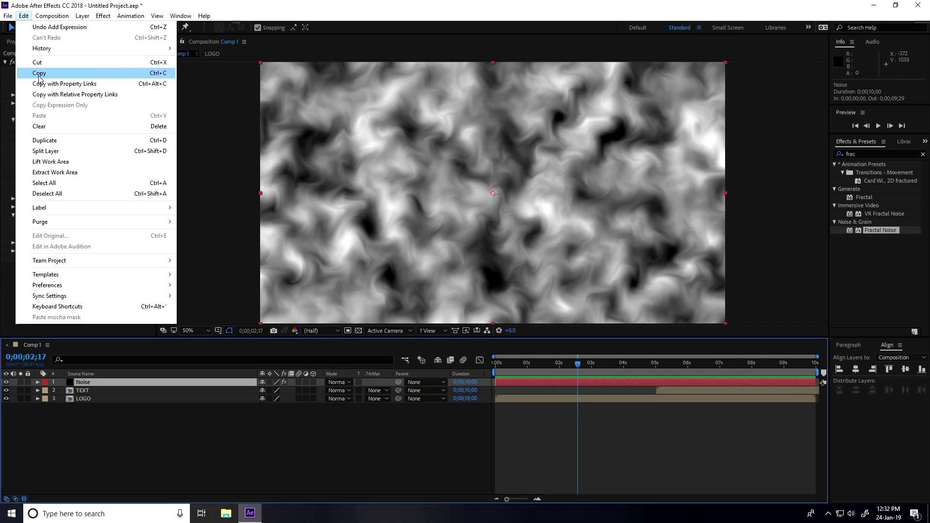
{"action": "left_click", "coordinate": [34, 74]}
{"action": "left_click", "coordinate": [27, 18]}
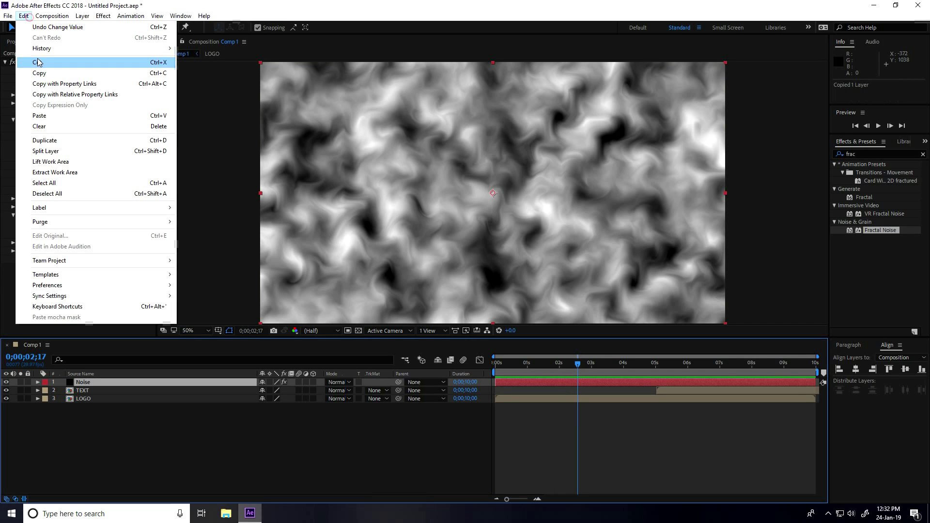
{"action": "left_click", "coordinate": [39, 114]}
{"action": "left_click", "coordinate": [80, 383]}
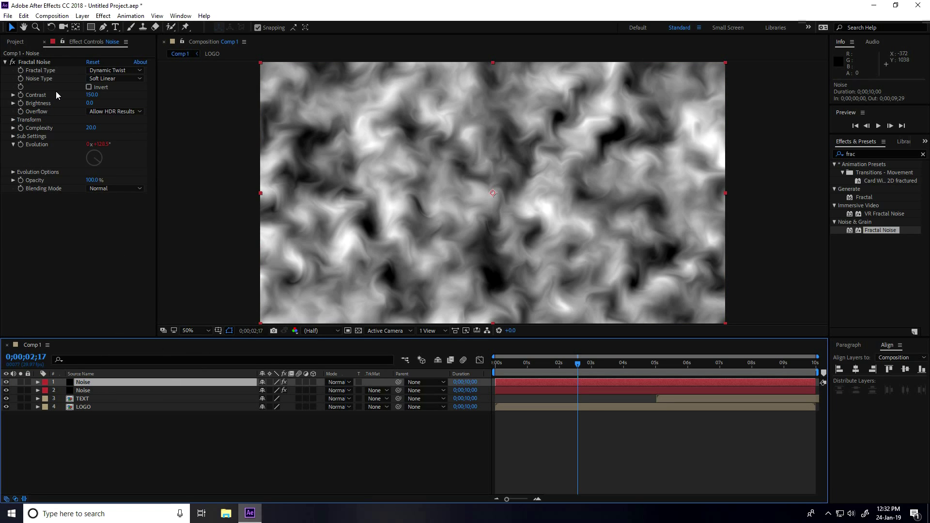
{"action": "left_click", "coordinate": [94, 89]}
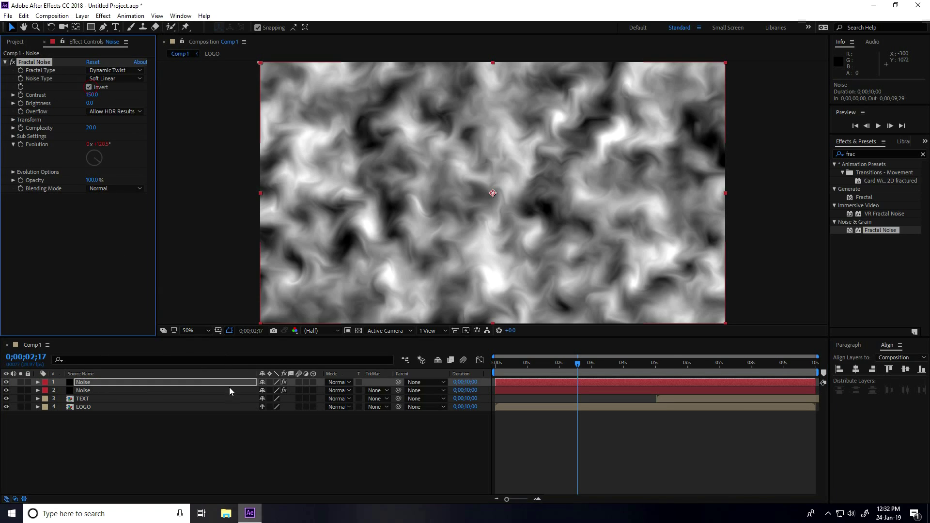
Step: Pre-compose both Noise layers as NOISE, moving all attributes into the new composition, and hide the resulting layer
{"action": "left_click", "coordinate": [92, 390]}
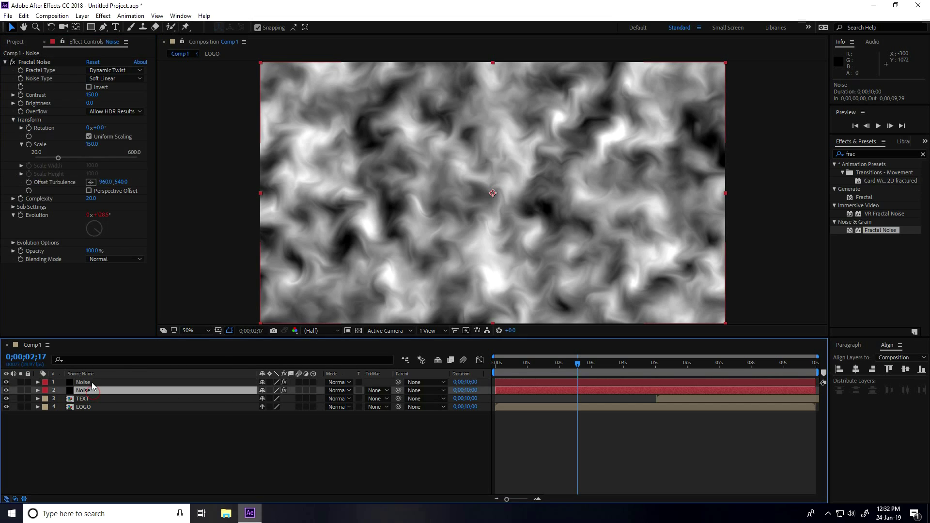
{"action": "left_click", "coordinate": [91, 383], "text": "ctrl"}
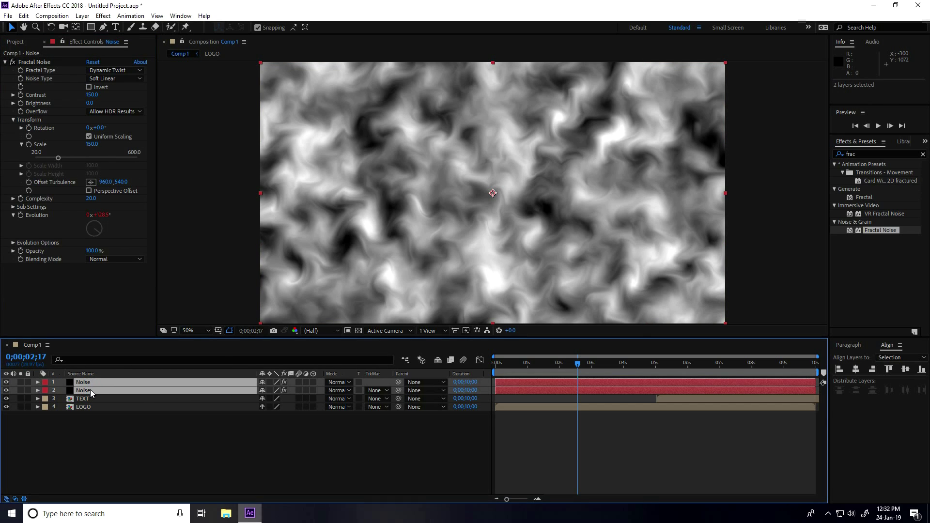
{"action": "right_click", "coordinate": [89, 391]}
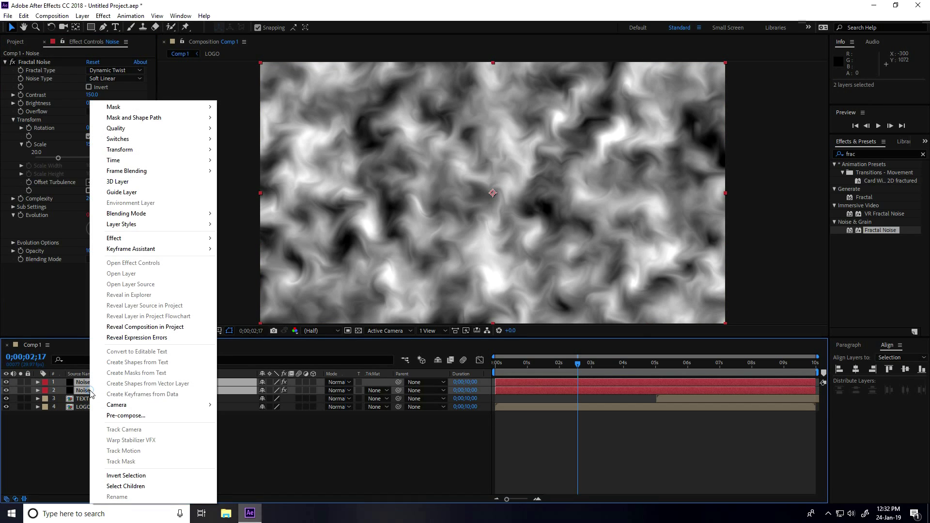
{"action": "left_click", "coordinate": [126, 416]}
{"action": "key", "text": "BackSpace"}
{"action": "key", "text": "BackSpace"}
{"action": "key", "text": "BackSpace"}
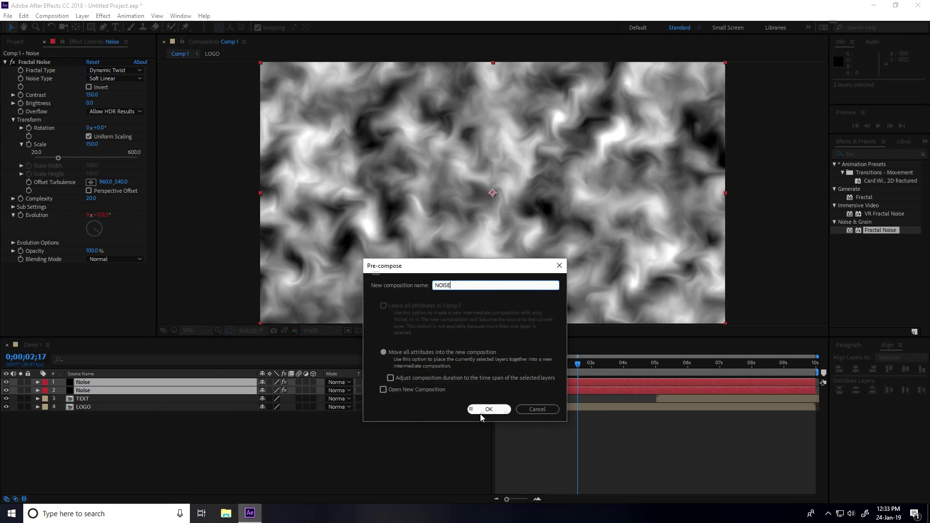
{"action": "left_click", "coordinate": [489, 410]}
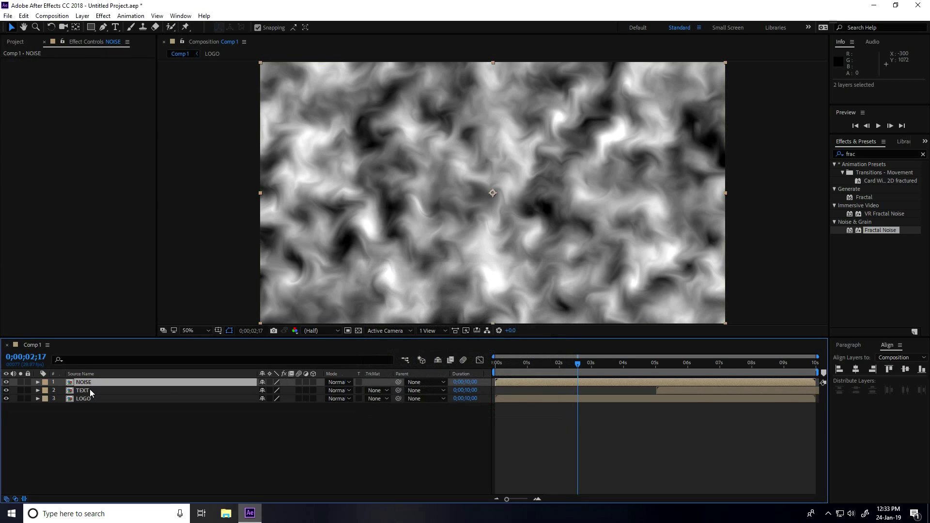
{"action": "left_click", "coordinate": [7, 382]}
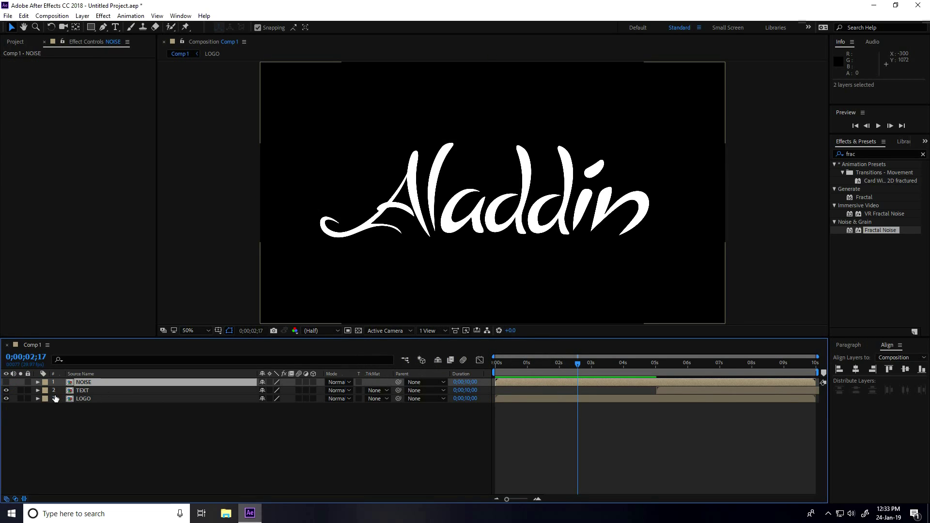
Step: Find the CC Image Wipe effect and apply it to the LOGO layer
{"action": "left_click", "coordinate": [80, 398]}
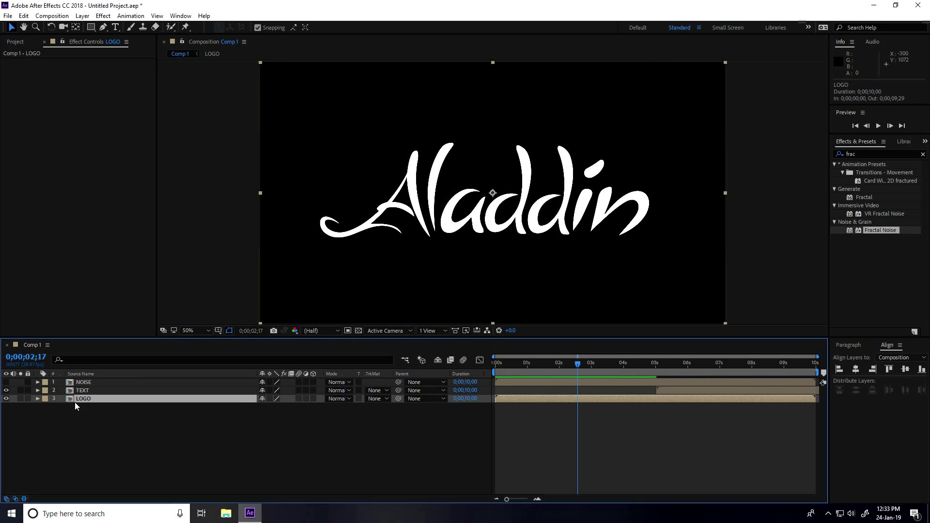
{"action": "left_click", "coordinate": [873, 154]}
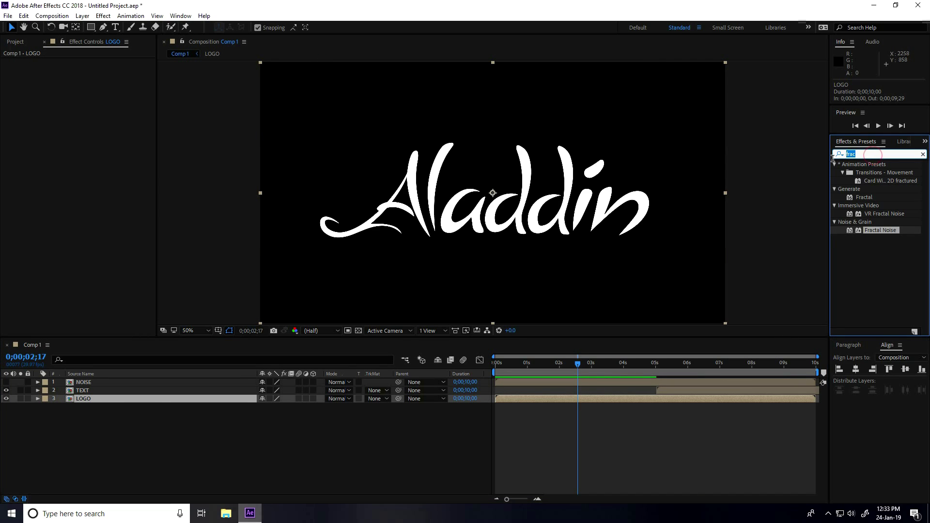
{"action": "key", "text": "BackSpace"}
{"action": "left_click", "coordinate": [834, 156]}
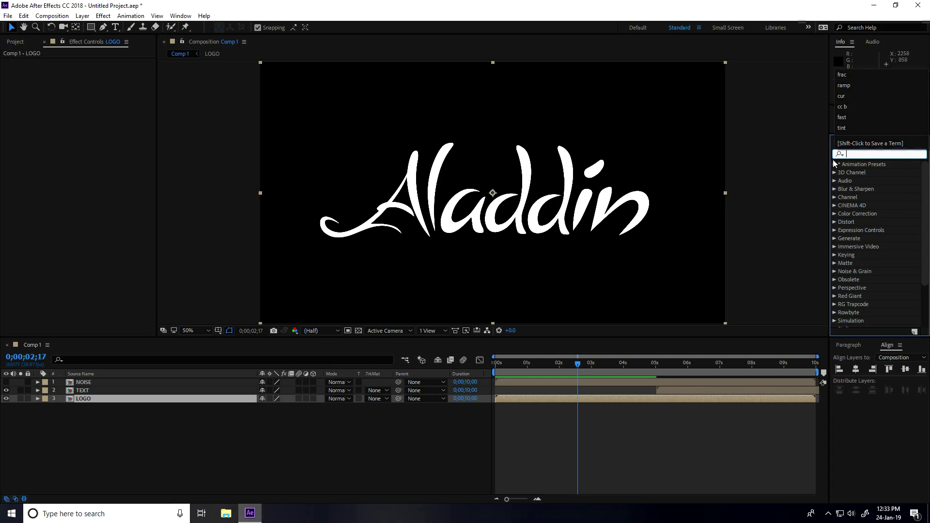
{"action": "type", "text": "cc im"}
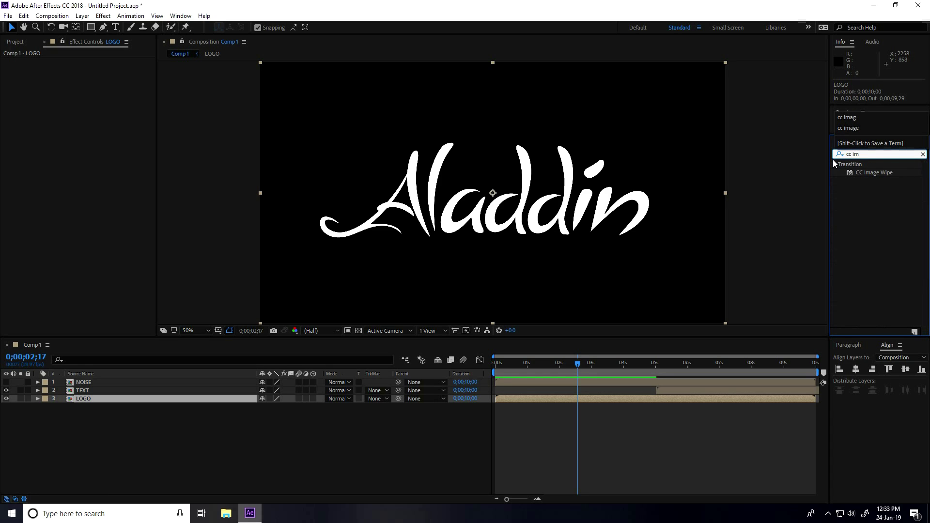
{"action": "left_click_drag", "start_coordinate": [872, 173], "coordinate": [100, 401]}
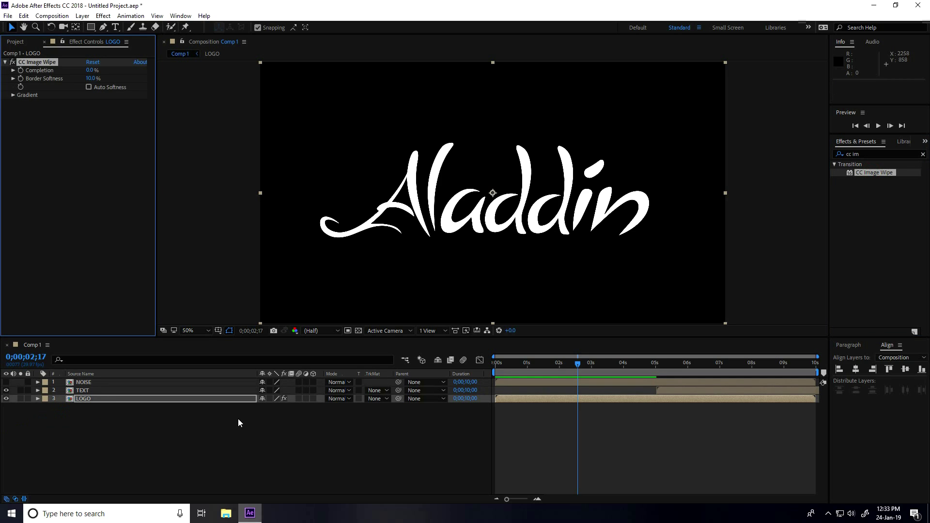
Step: Set the gradient layer of the LOGO's CC Image Wipe effect to NOISE
{"action": "left_click", "coordinate": [13, 96]}
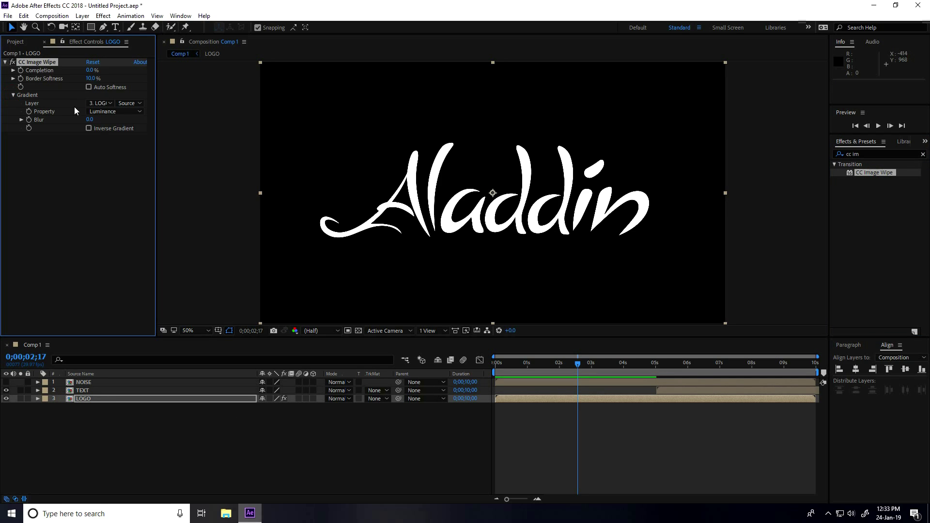
{"action": "left_click", "coordinate": [108, 104]}
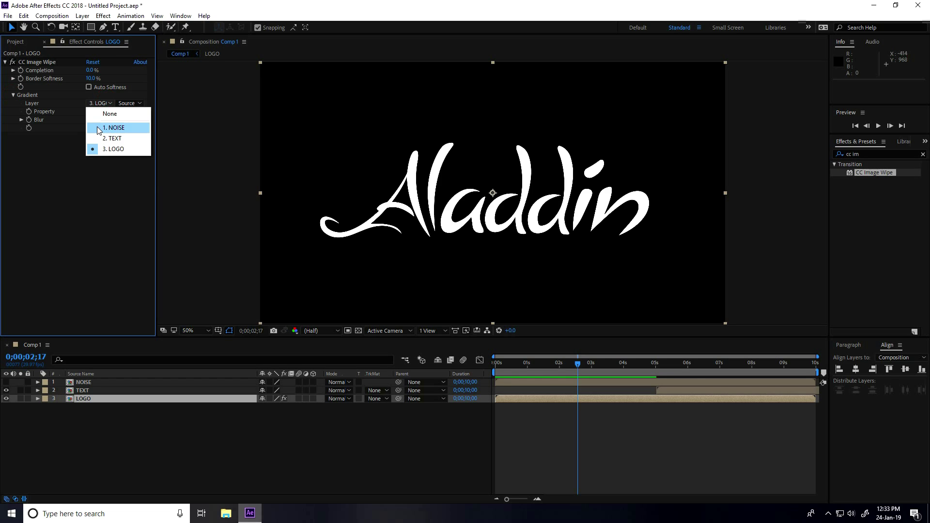
{"action": "left_click", "coordinate": [120, 129]}
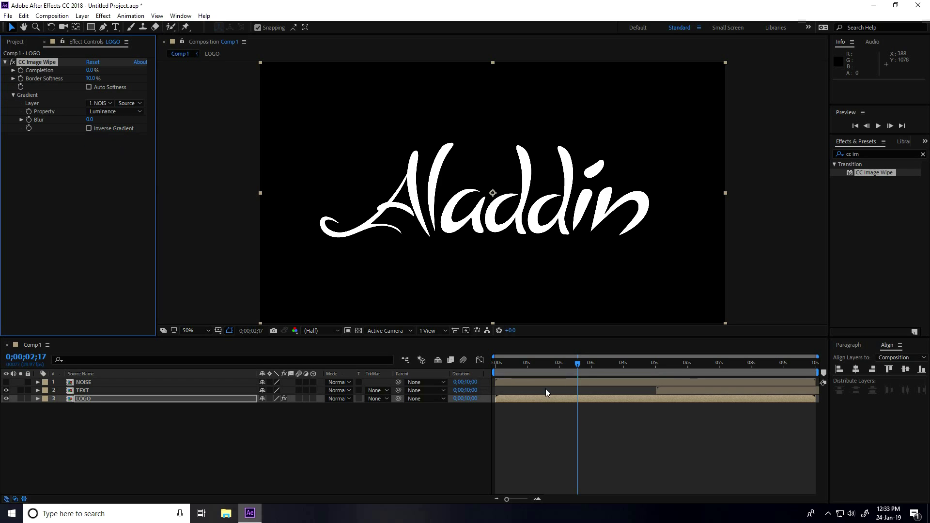
Step: Keyframe the LOGO's CC Image Wipe Completion from 100% at 0;00;00;00 to 0% at 0;00;02;00
{"action": "left_click_drag", "start_coordinate": [579, 364], "coordinate": [496, 363]}
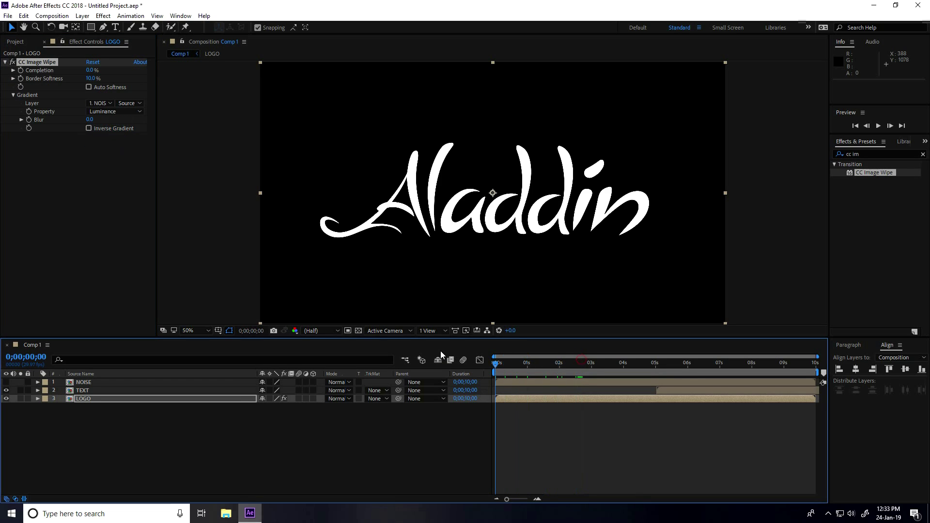
{"action": "left_click", "coordinate": [21, 71]}
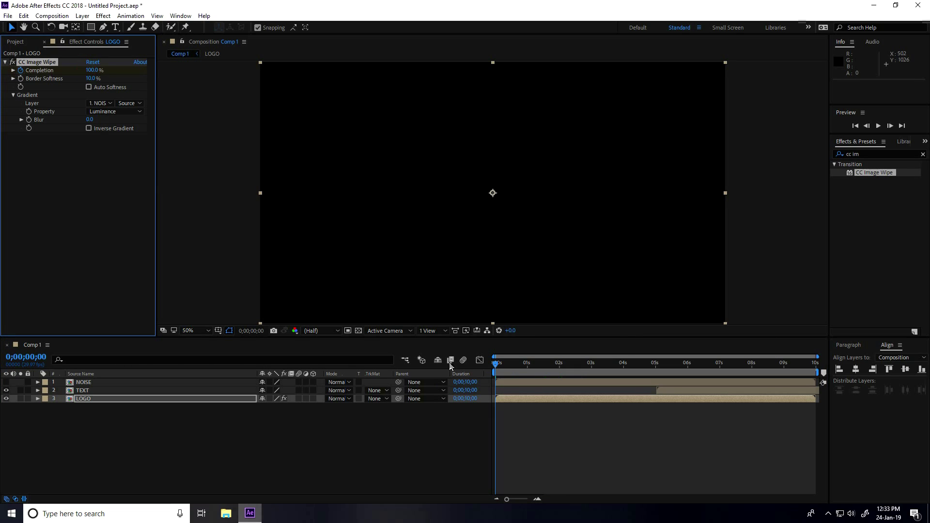
{"action": "left_click", "coordinate": [495, 366]}
{"action": "left_click_drag", "start_coordinate": [495, 366], "coordinate": [558, 372]}
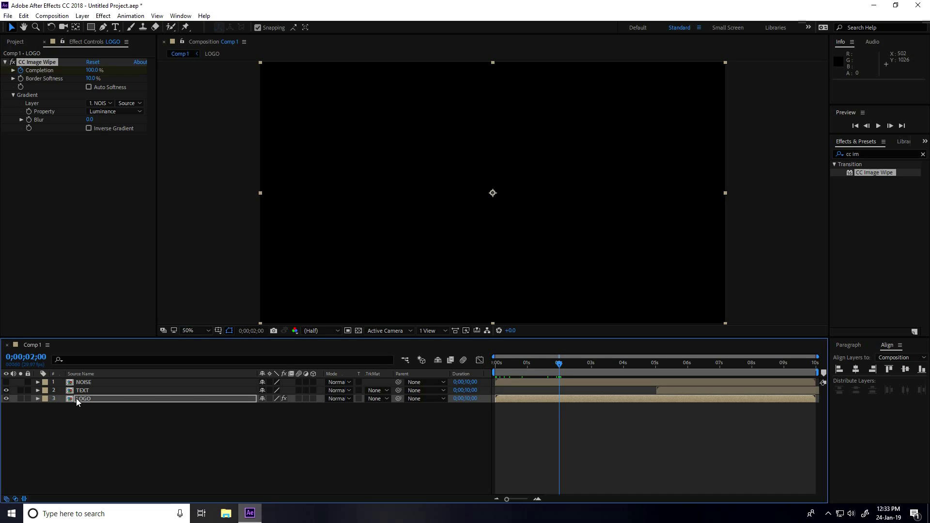
{"action": "left_click", "coordinate": [92, 71]}
{"action": "type", "text": "0"}
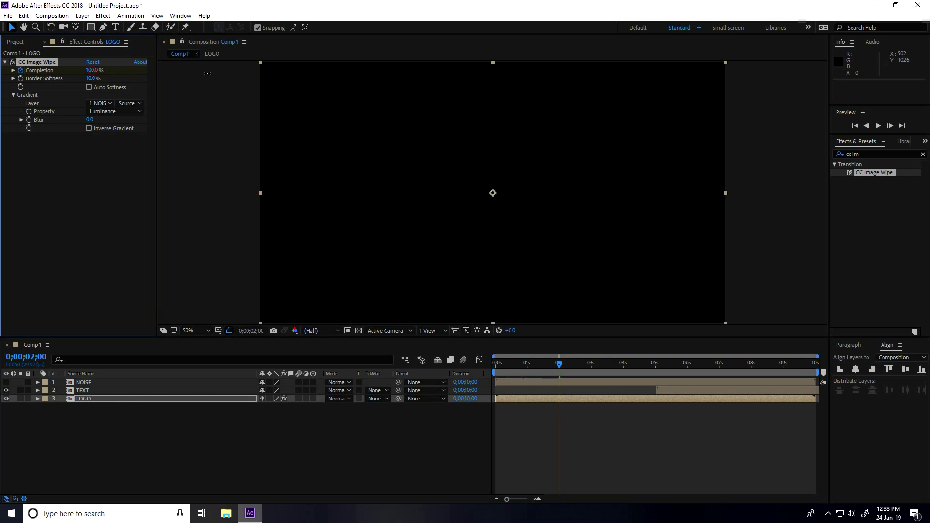
{"action": "key", "text": "Return"}
Step: Reveal the LOGO layer's keyframes and add a Completion hold keyframe at 0;00;04;00, keeping the same value
{"action": "left_click_drag", "start_coordinate": [559, 367], "coordinate": [624, 378]}
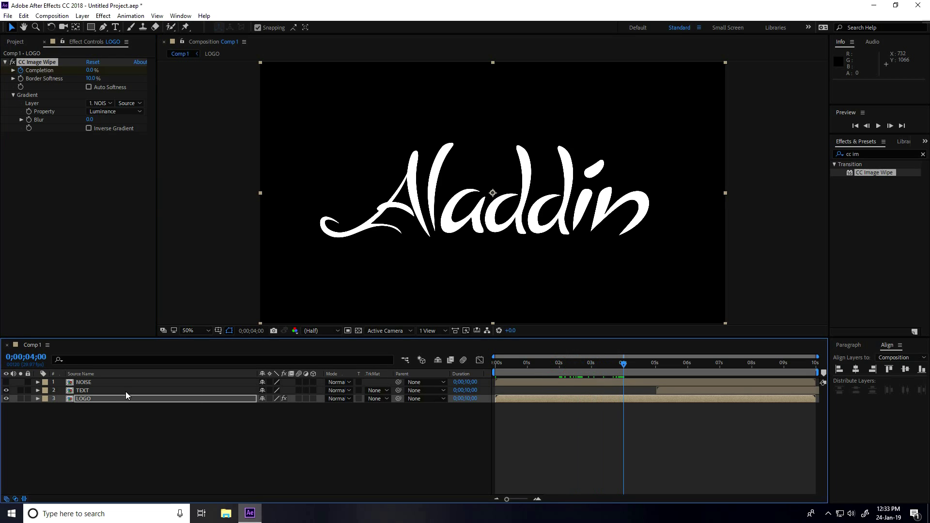
{"action": "left_click", "coordinate": [84, 399]}
{"action": "key", "text": "u"}
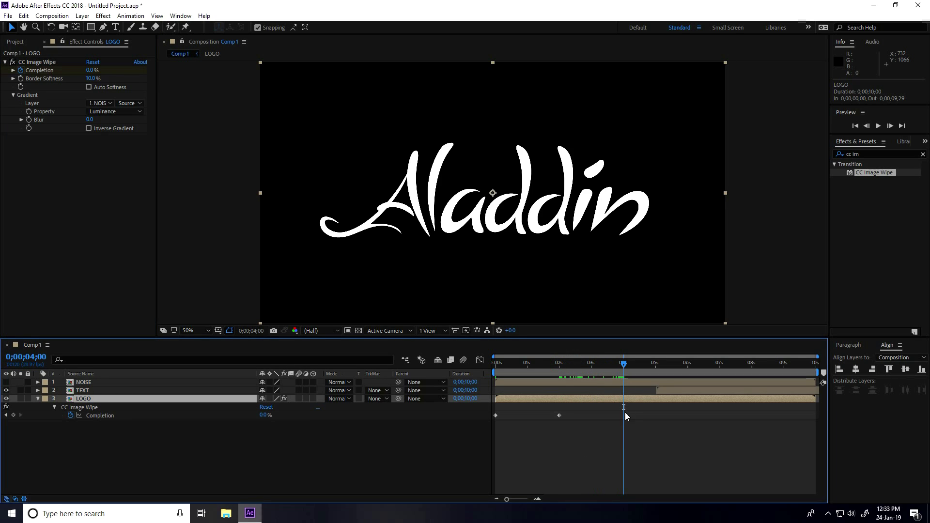
{"action": "left_click", "coordinate": [14, 416]}
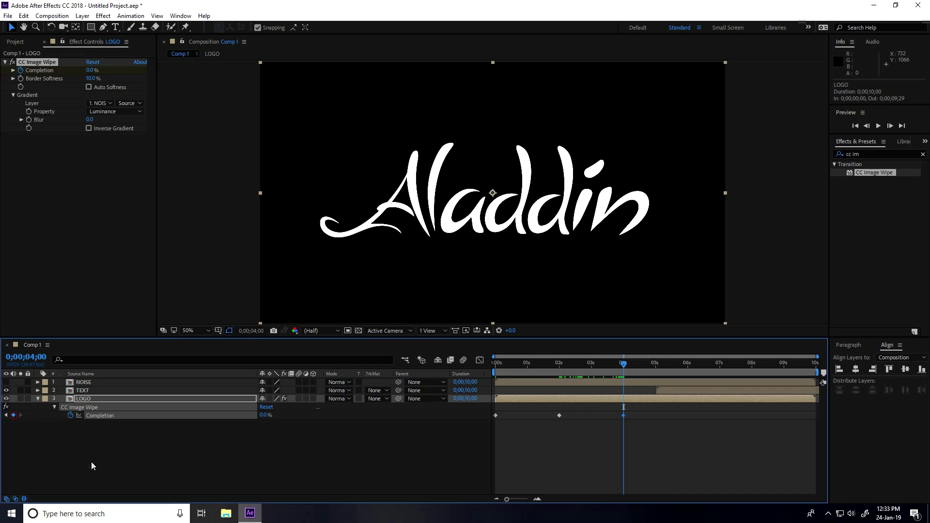
Step: Keyframe the LOGO's Completion at 100% at 0;00;06;00 and preview the wipe animation from the start
{"action": "left_click_drag", "start_coordinate": [636, 365], "coordinate": [688, 378]}
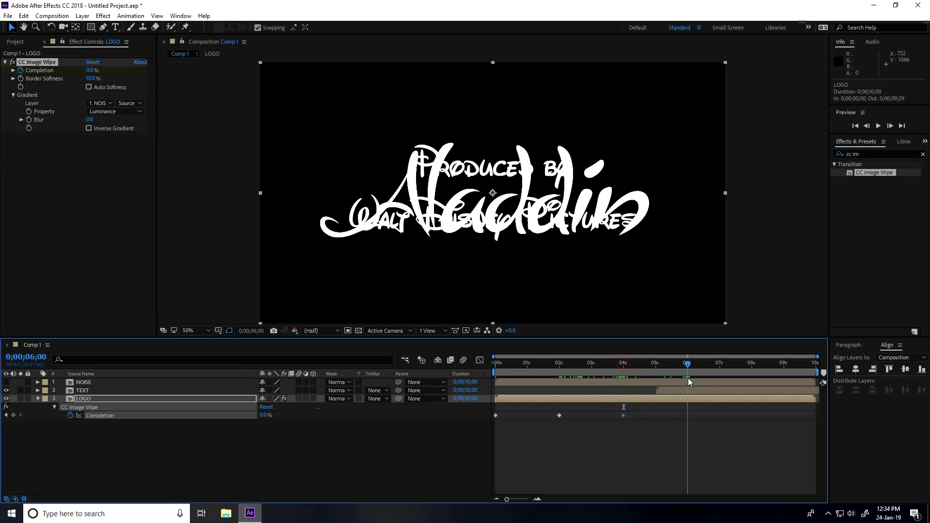
{"action": "left_click", "coordinate": [92, 70]}
{"action": "type", "text": "100"}
{"action": "key", "text": "Return"}
{"action": "left_click_drag", "start_coordinate": [688, 365], "coordinate": [454, 376]}
{"action": "key", "text": "space"}
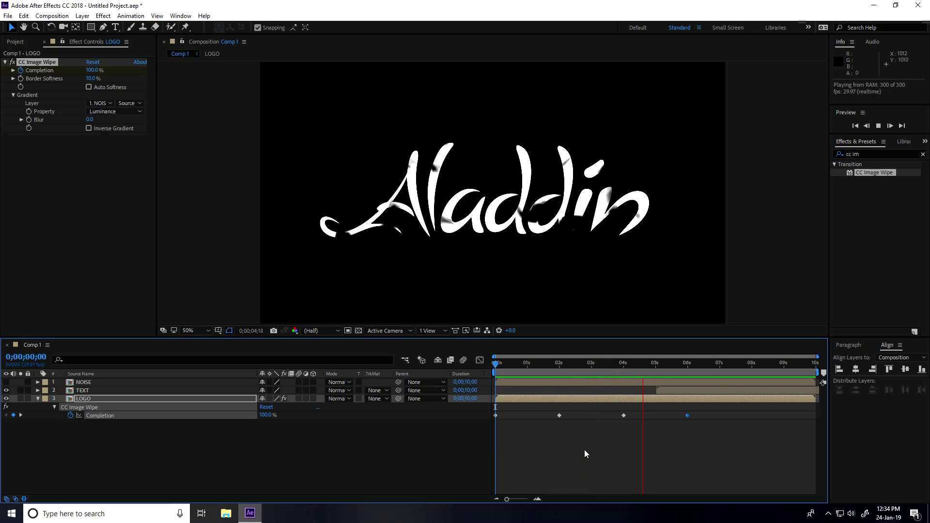
{"action": "key", "text": "space"}
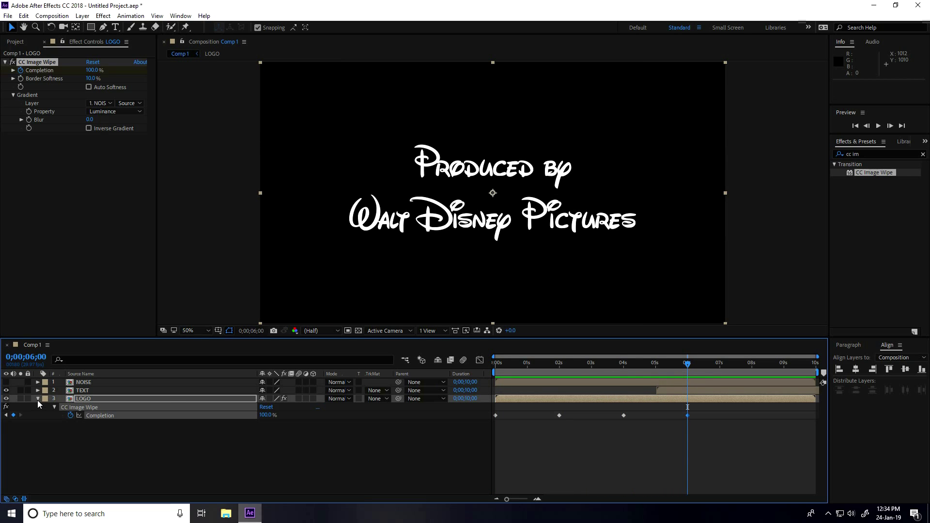
Step: Apply CC Image Wipe to the TEXT layer and hide the LOGO layer at the text's start time, 0;00;05;01
{"action": "left_click", "coordinate": [39, 400]}
{"action": "left_click", "coordinate": [81, 391]}
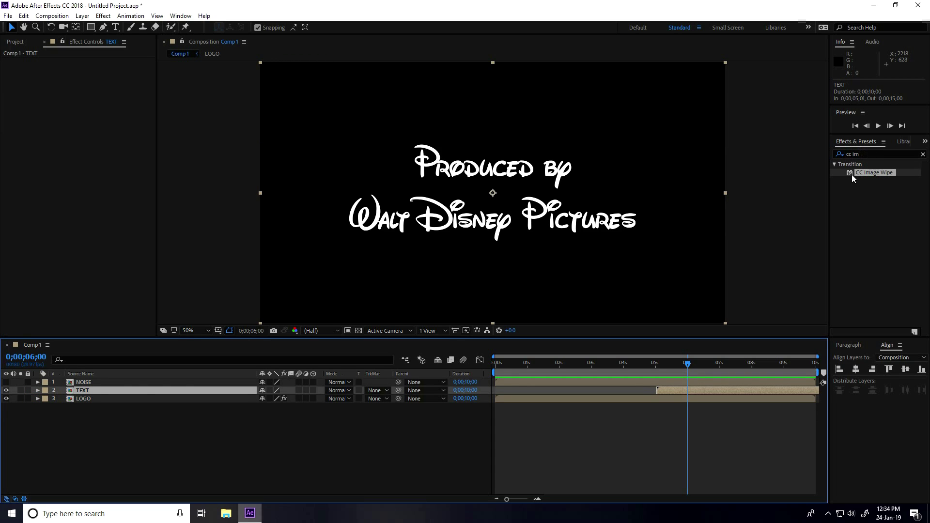
{"action": "left_click_drag", "start_coordinate": [891, 173], "coordinate": [111, 391]}
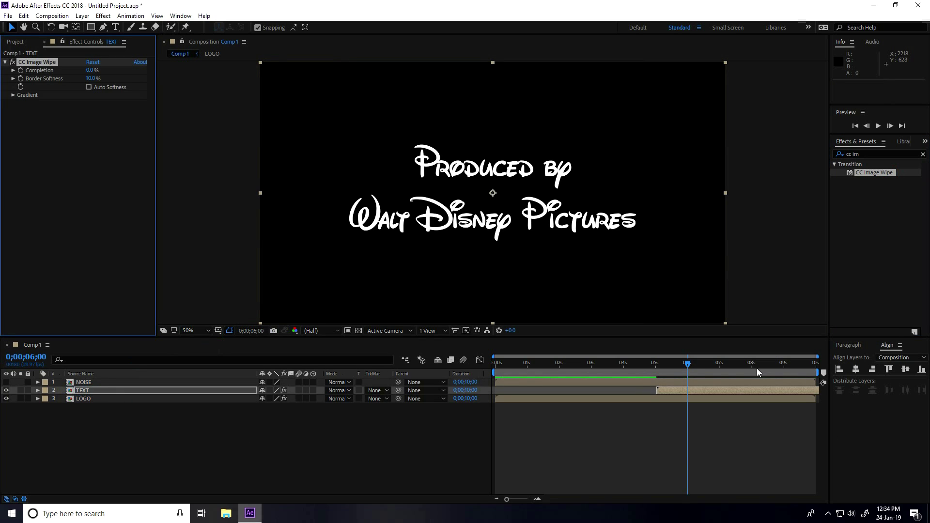
{"action": "left_click_drag", "start_coordinate": [688, 363], "coordinate": [657, 366]}
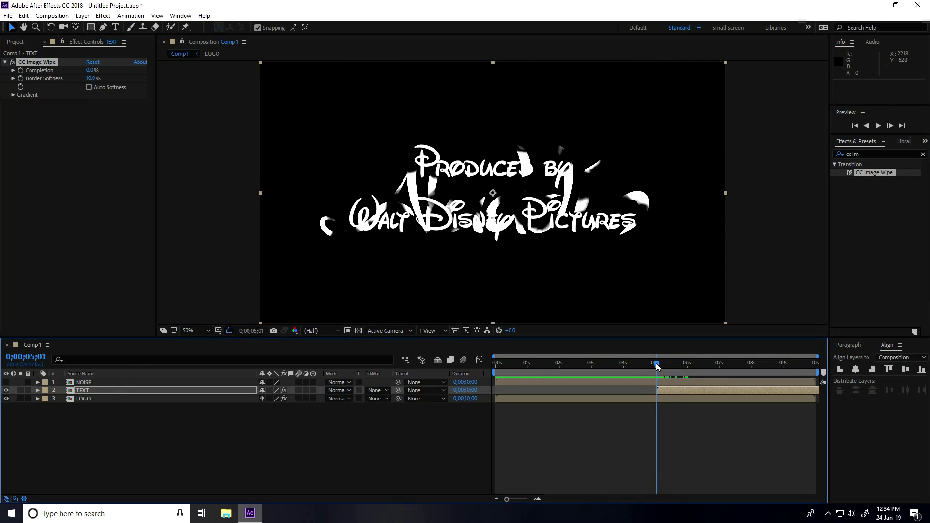
{"action": "left_click", "coordinate": [6, 398]}
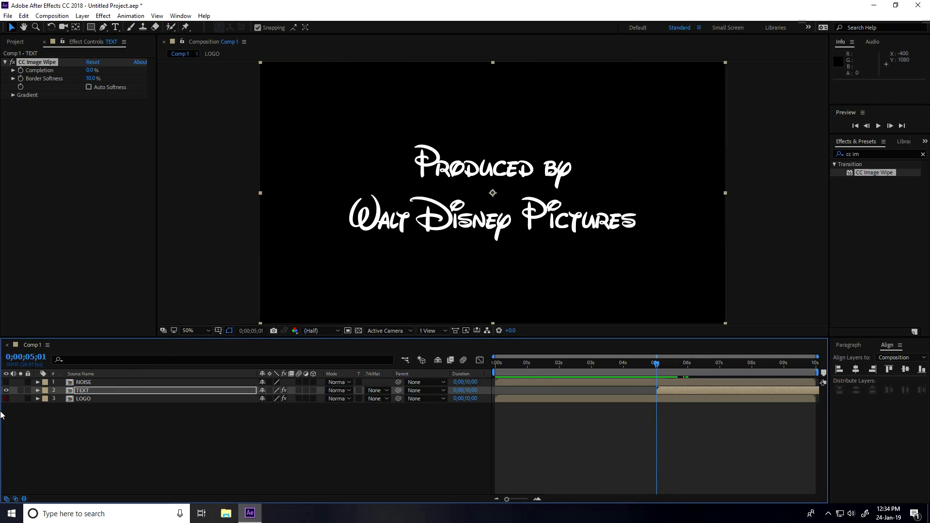
Step: Set the gradient layer of the TEXT layer's CC Image Wipe effect to NOISE
{"action": "left_click", "coordinate": [79, 392]}
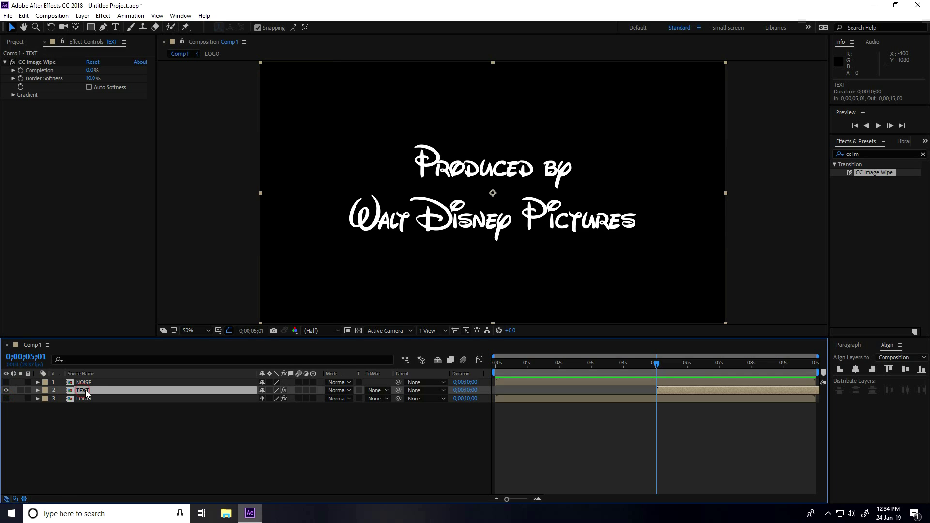
{"action": "left_click", "coordinate": [13, 95]}
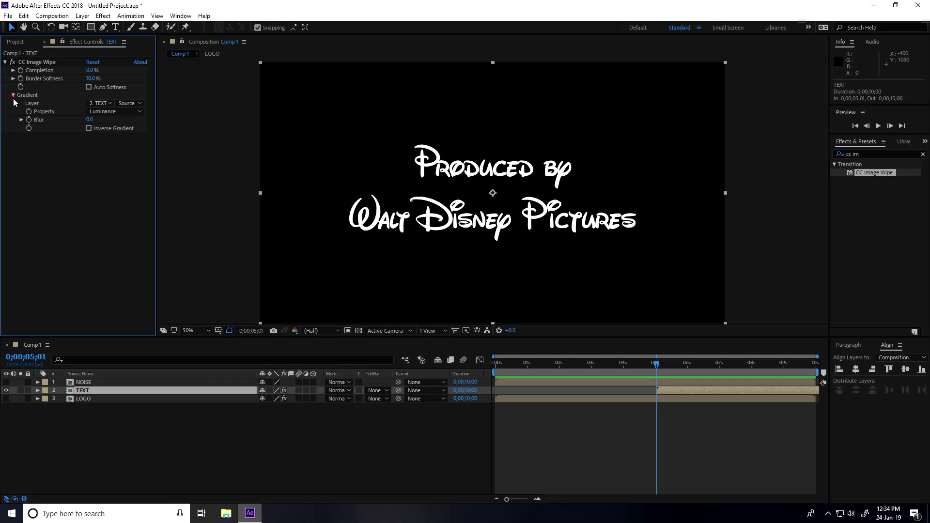
{"action": "left_click", "coordinate": [100, 103]}
{"action": "left_click", "coordinate": [121, 129]}
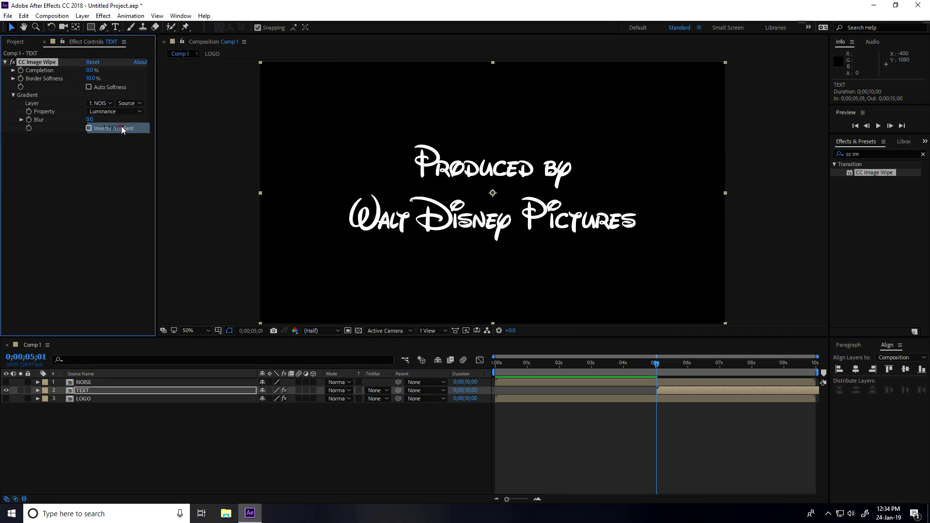
Step: Keyframe the TEXT layer's CC Image Wipe Completion from 100% at 0;00;05;01 to 0% at 0;00;06;29
{"action": "left_click", "coordinate": [21, 71]}
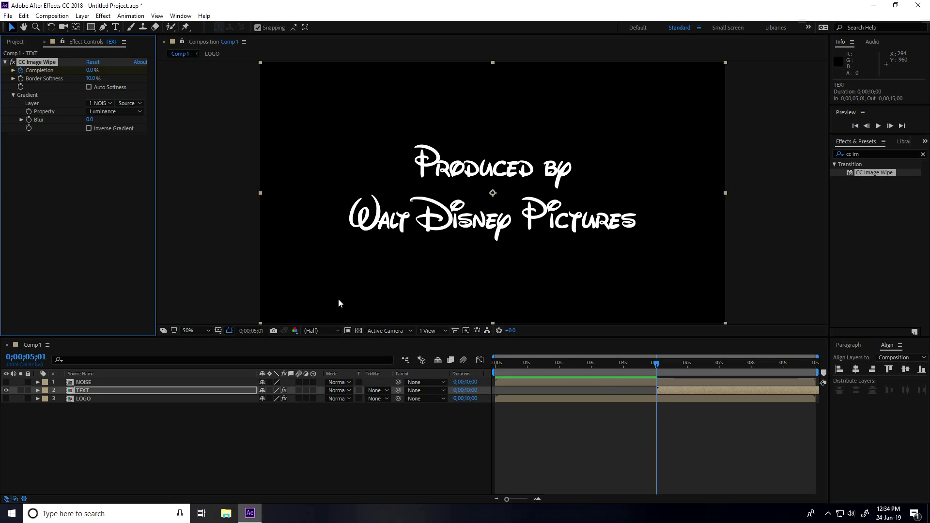
{"action": "left_click", "coordinate": [90, 70]}
{"action": "type", "text": "100"}
{"action": "key", "text": "Return"}
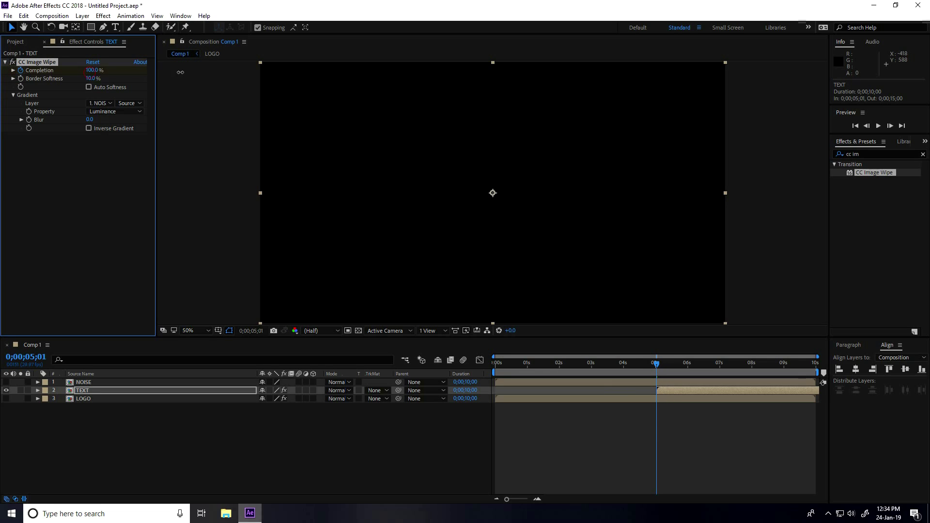
{"action": "left_click_drag", "start_coordinate": [657, 366], "coordinate": [720, 377]}
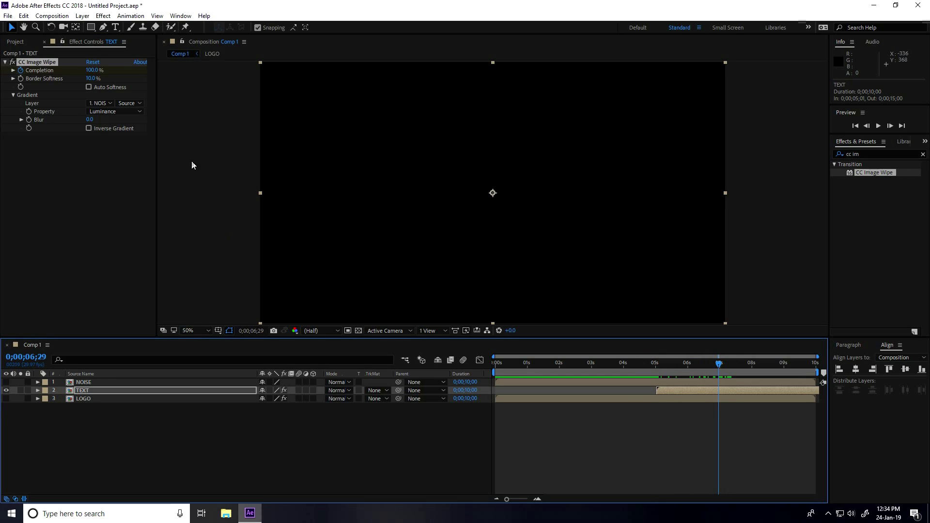
{"action": "left_click", "coordinate": [92, 70]}
{"action": "type", "text": "0"}
{"action": "key", "text": "Return"}
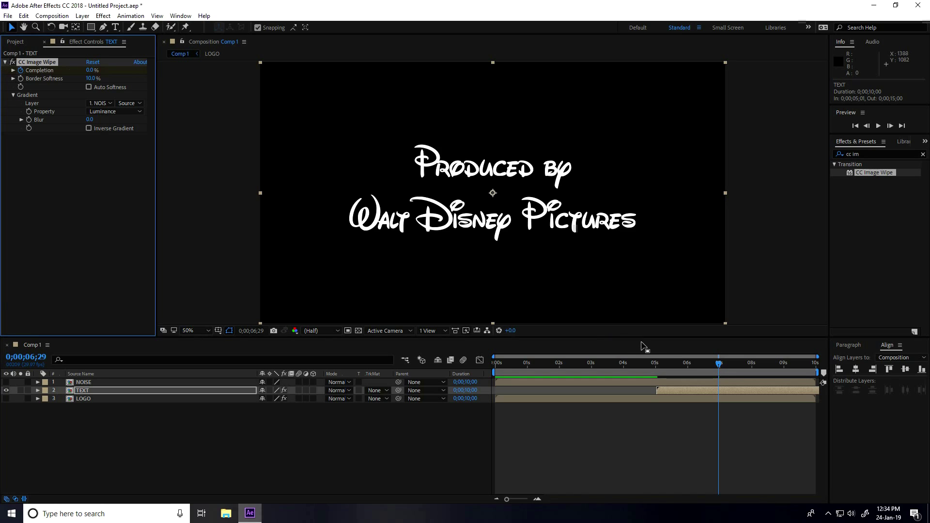
Step: Reveal the TEXT layer's keyframes and add a Completion keyframe at 0;00;09;00, keeping the same value
{"action": "left_click_drag", "start_coordinate": [706, 361], "coordinate": [785, 377]}
{"action": "key", "text": "Page_Up"}
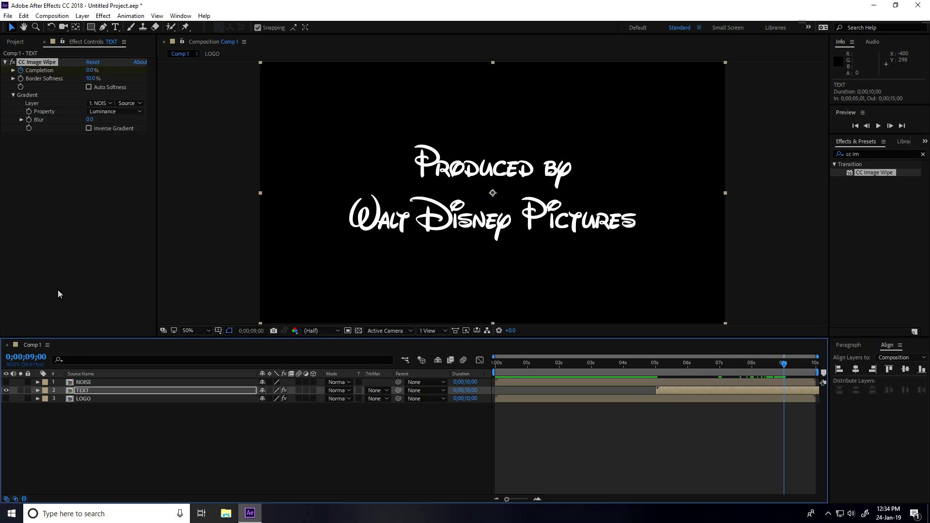
{"action": "left_click", "coordinate": [84, 390]}
{"action": "key", "text": "u"}
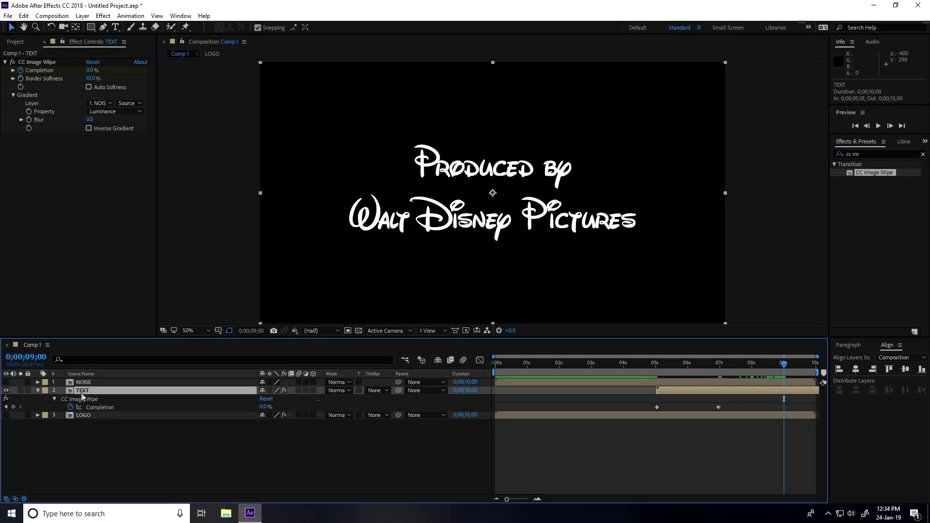
{"action": "left_click", "coordinate": [13, 407]}
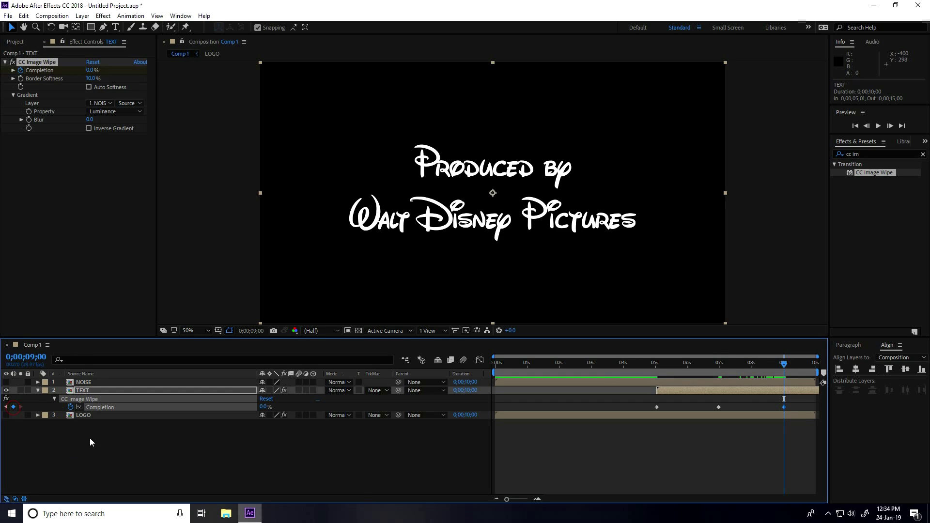
Step: Keyframe the TEXT layer's Completion at 100% at 0;00;09;29 and return to the start of the timeline
{"action": "left_click_drag", "start_coordinate": [787, 367], "coordinate": [847, 382]}
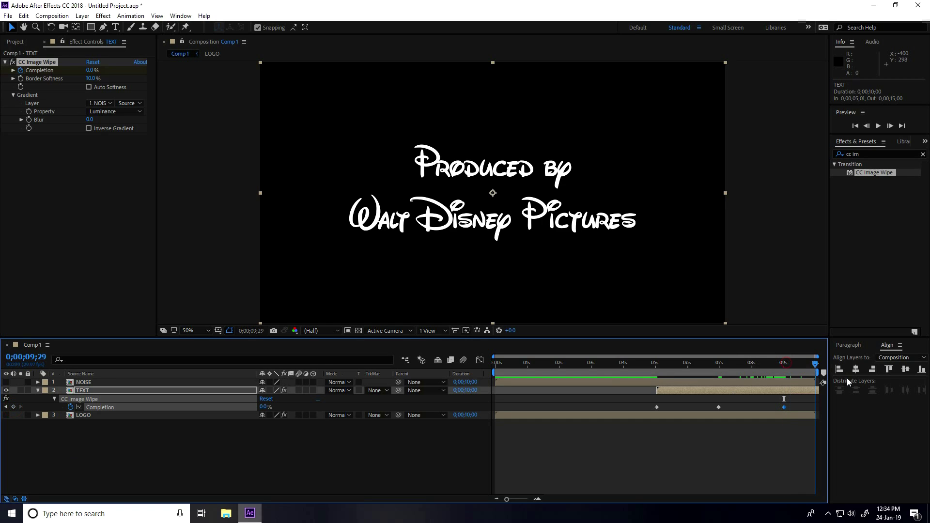
{"action": "left_click_drag", "start_coordinate": [91, 71], "coordinate": [350, 294]}
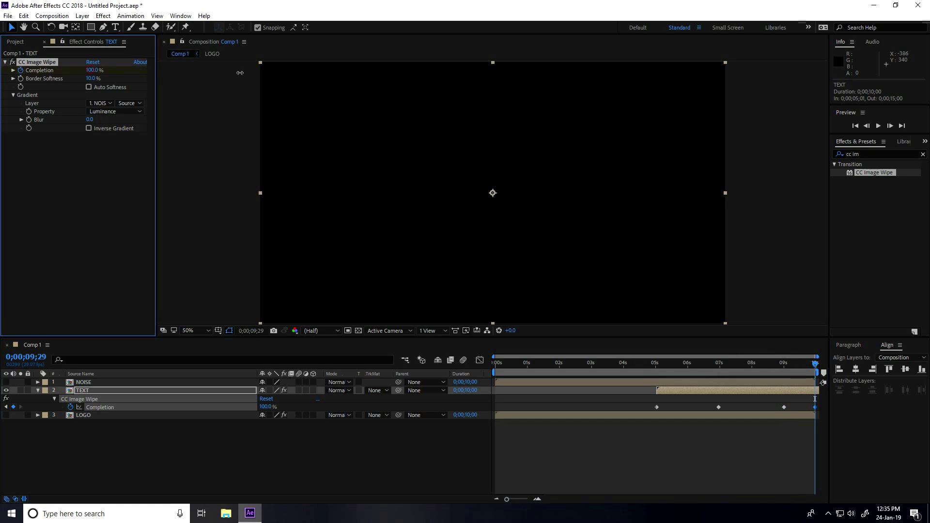
{"action": "left_click", "coordinate": [506, 362]}
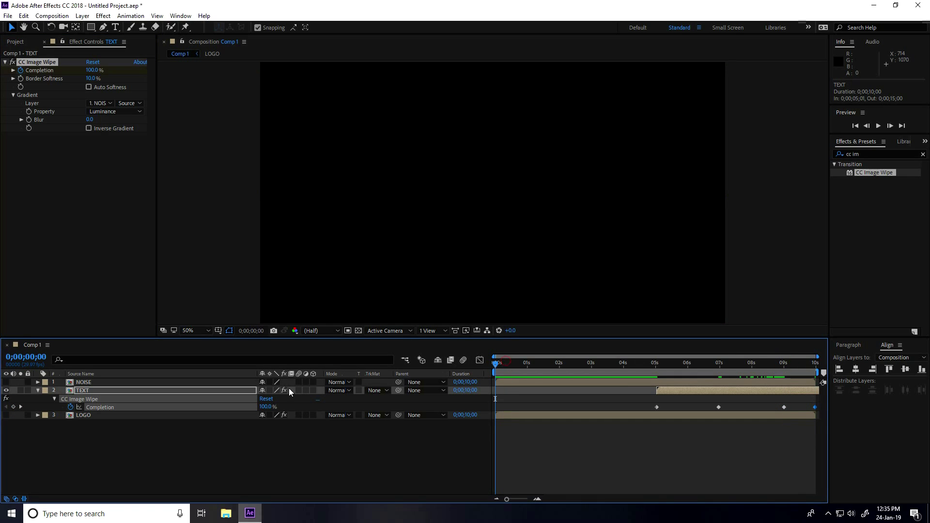
Step: Make the LOGO layer visible again and preview the logo and text wipes together
{"action": "left_click", "coordinate": [6, 415]}
{"action": "key", "text": "space"}
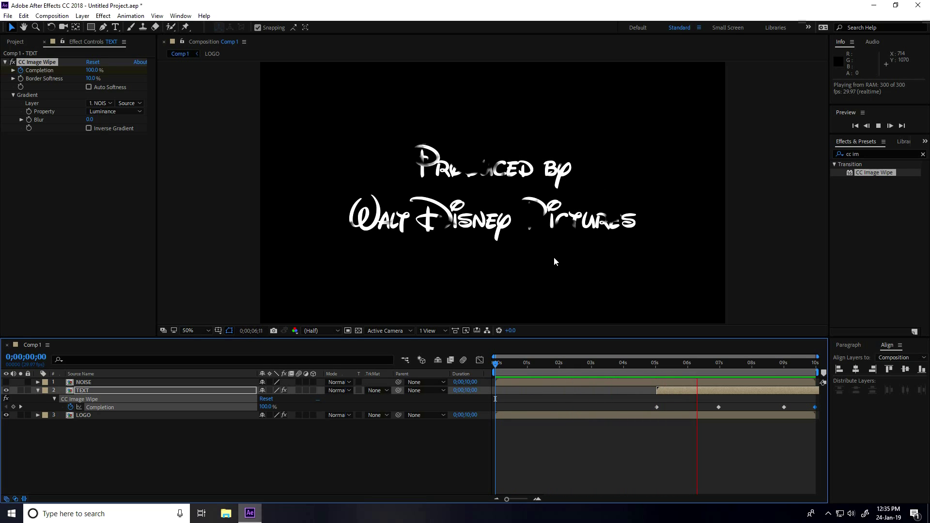
{"action": "key", "text": "space"}
{"action": "left_click", "coordinate": [38, 391]}
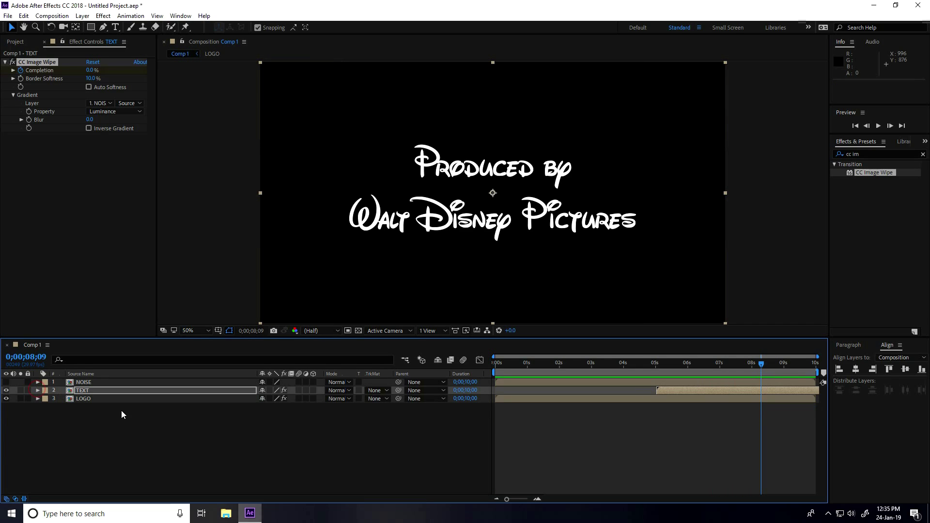
Step: Add an adjustment layer between the TEXT and LOGO layers and trim its end to 0;00;04;00
{"action": "right_click", "coordinate": [173, 436]}
{"action": "mouse_move", "coordinate": [224, 332]}
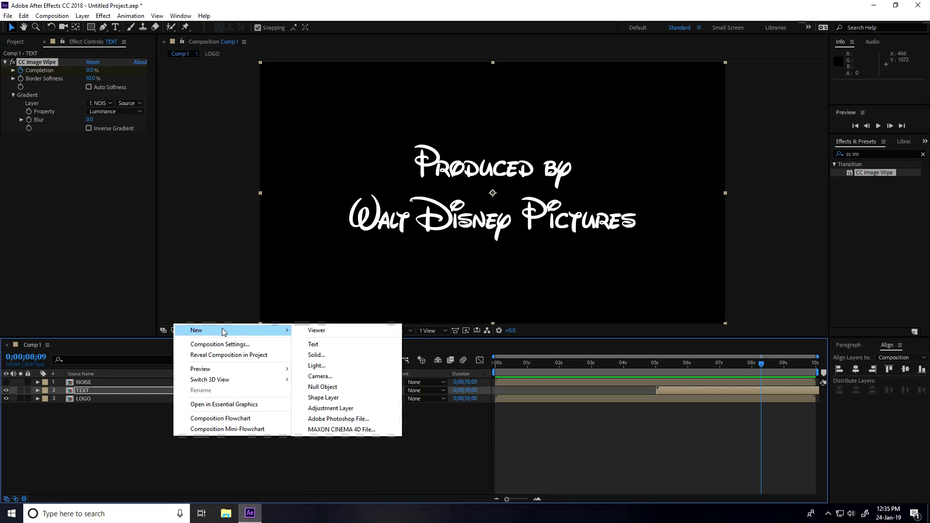
{"action": "left_click", "coordinate": [351, 409]}
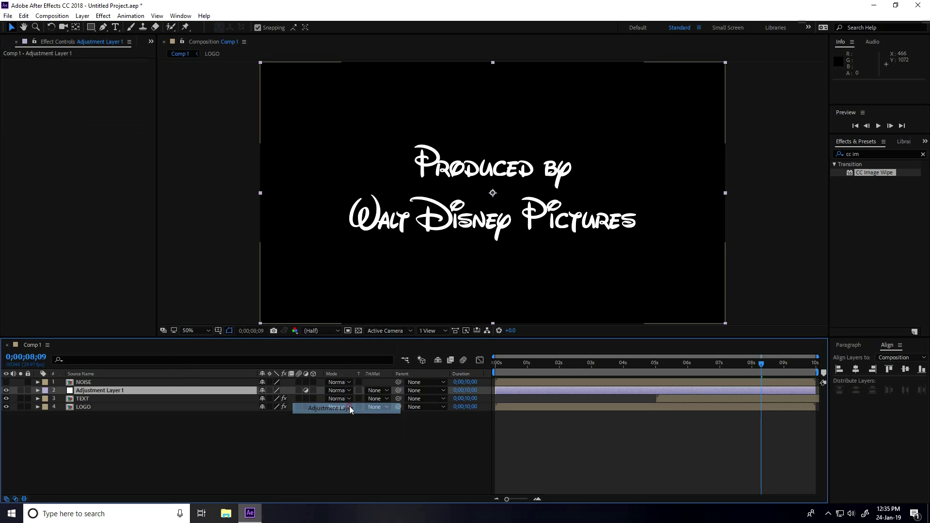
{"action": "left_click_drag", "start_coordinate": [120, 392], "coordinate": [119, 409]}
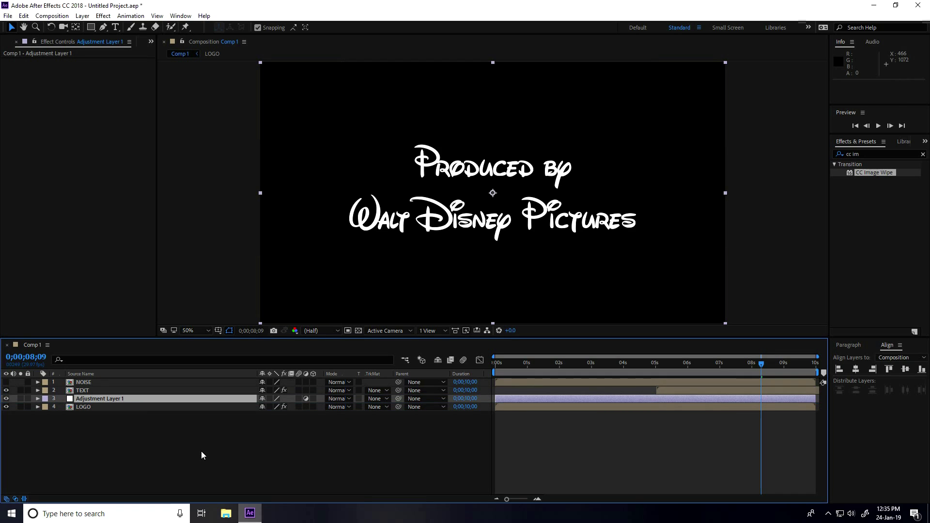
{"action": "left_click", "coordinate": [624, 362]}
{"action": "left_click_drag", "start_coordinate": [816, 399], "coordinate": [624, 399]}
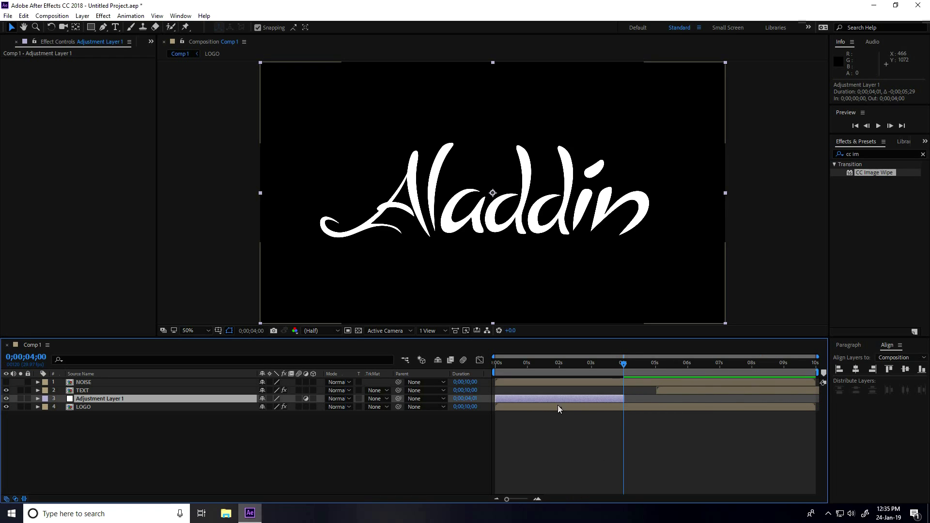
Step: Apply Turbulent Displace to the adjustment layer and keyframe its Amount at 0 at 0;00;00;00
{"action": "left_click", "coordinate": [877, 154]}
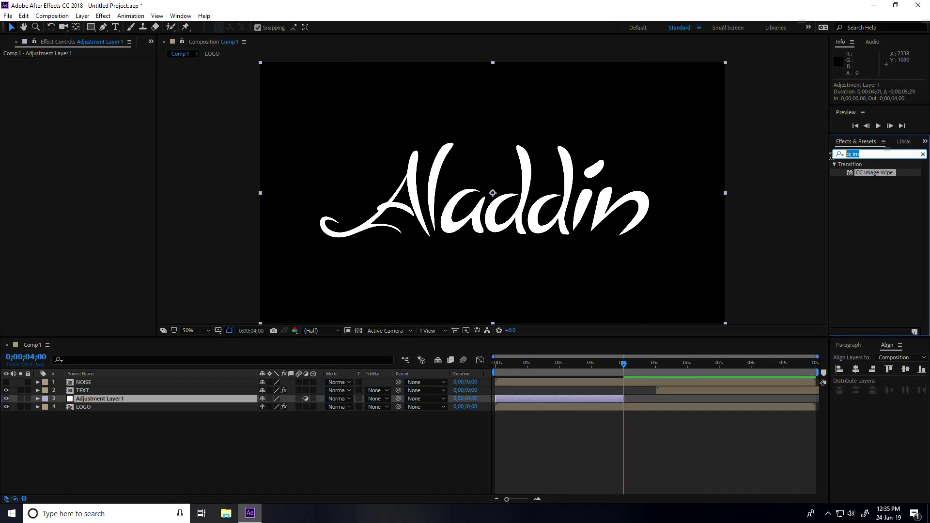
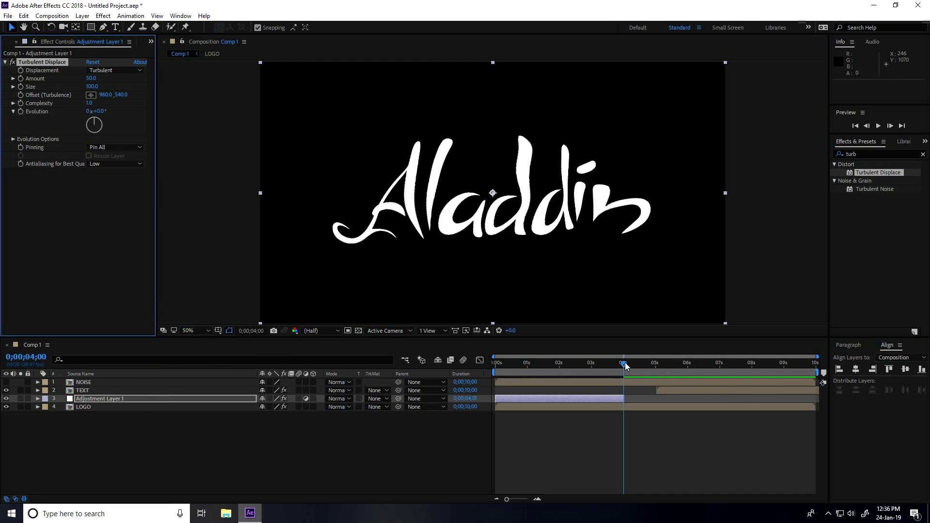
{"action": "key", "text": "Home"}
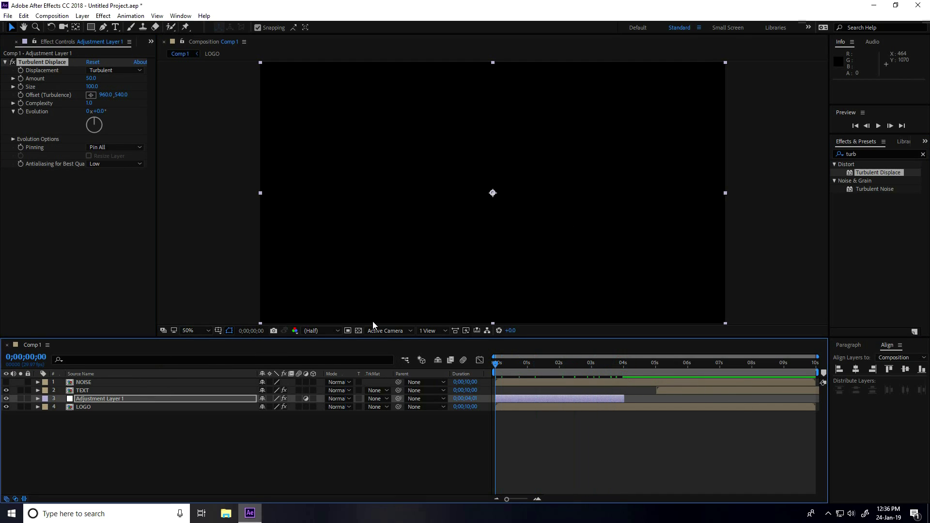
{"action": "left_click", "coordinate": [20, 82]}
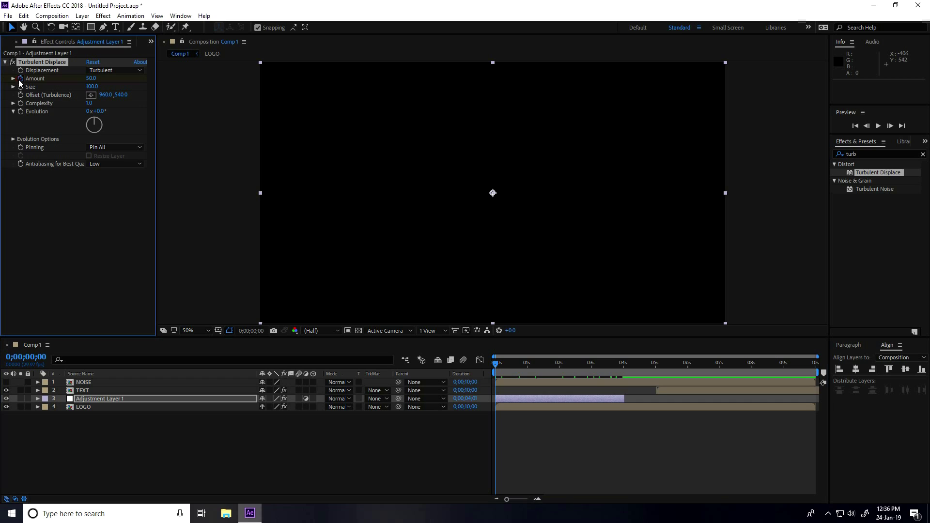
{"action": "left_click", "coordinate": [90, 80]}
{"action": "key", "text": "Return"}
Step: Keyframe the Turbulent Displace Amount at 50 at 0;00;02;00 and 0 at 0;00;04;00, and preview the logo distortion
{"action": "left_click_drag", "start_coordinate": [496, 365], "coordinate": [559, 372]}
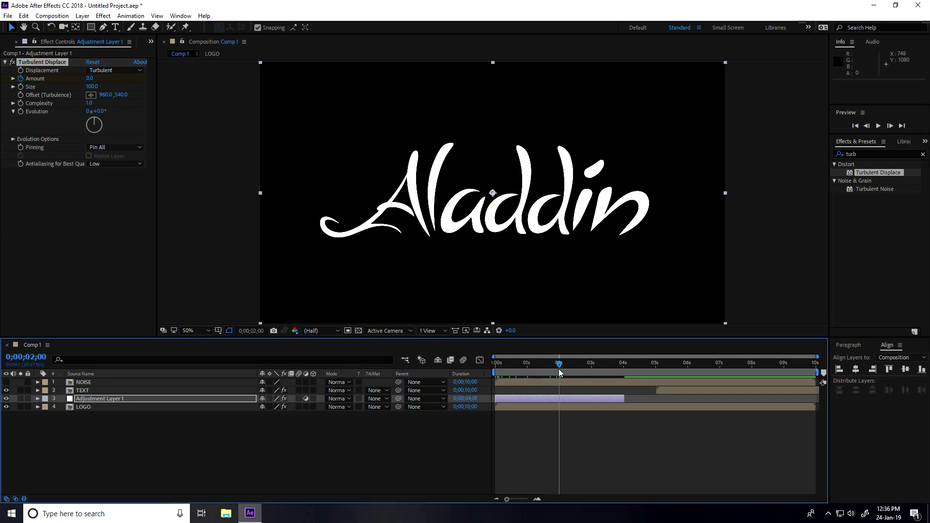
{"action": "left_click", "coordinate": [90, 79]}
{"action": "key", "text": "Return"}
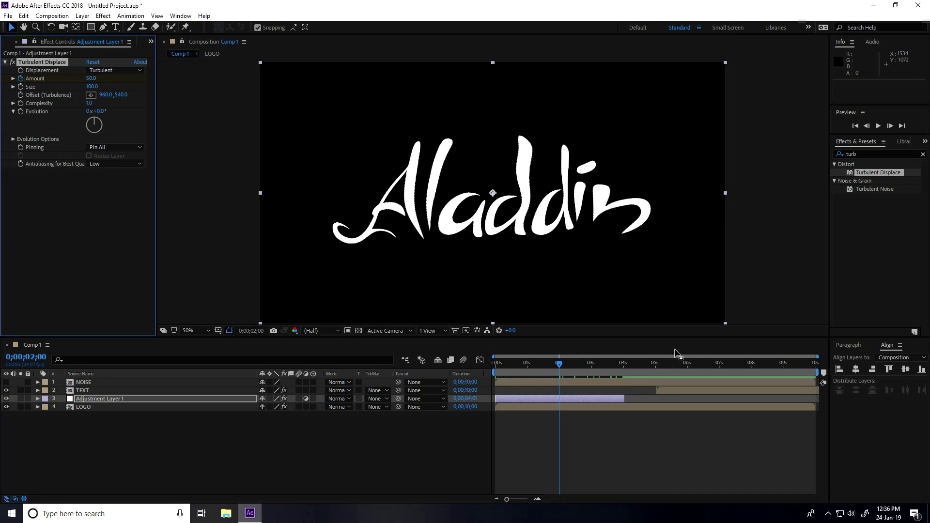
{"action": "left_click_drag", "start_coordinate": [556, 371], "coordinate": [627, 375]}
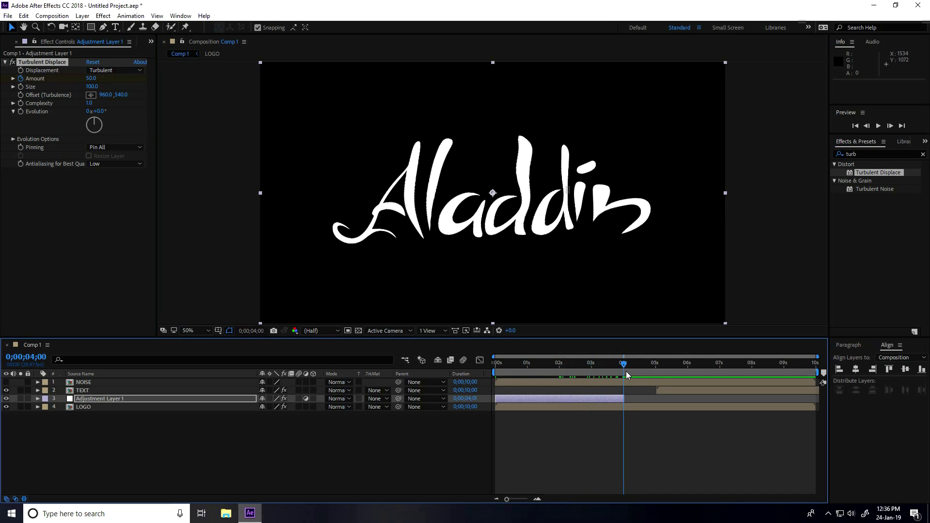
{"action": "left_click", "coordinate": [90, 78]}
{"action": "type", "text": "0"}
{"action": "key", "text": "Return"}
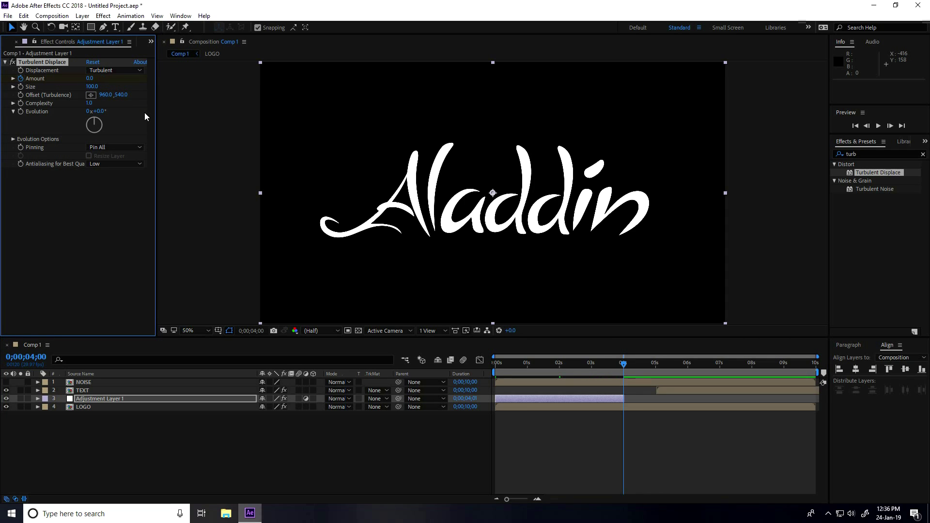
{"action": "left_click_drag", "start_coordinate": [615, 366], "coordinate": [465, 362]}
{"action": "key", "text": "space"}
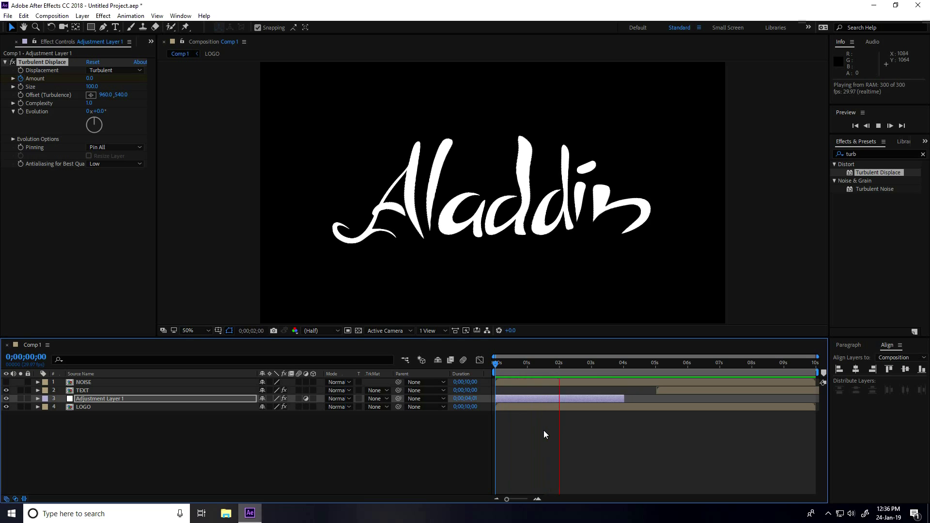
{"action": "left_click", "coordinate": [617, 403]}
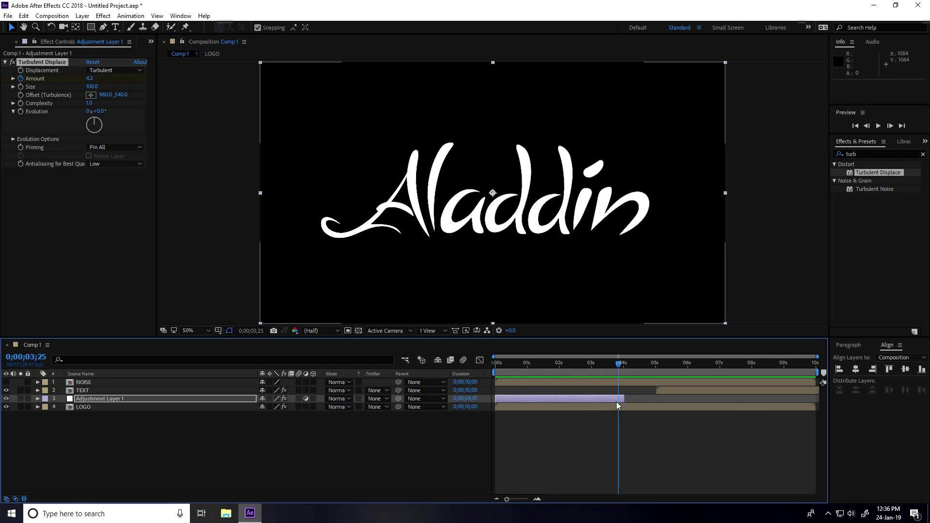
{"action": "left_click_drag", "start_coordinate": [617, 364], "coordinate": [469, 367]}
{"action": "key", "text": "space"}
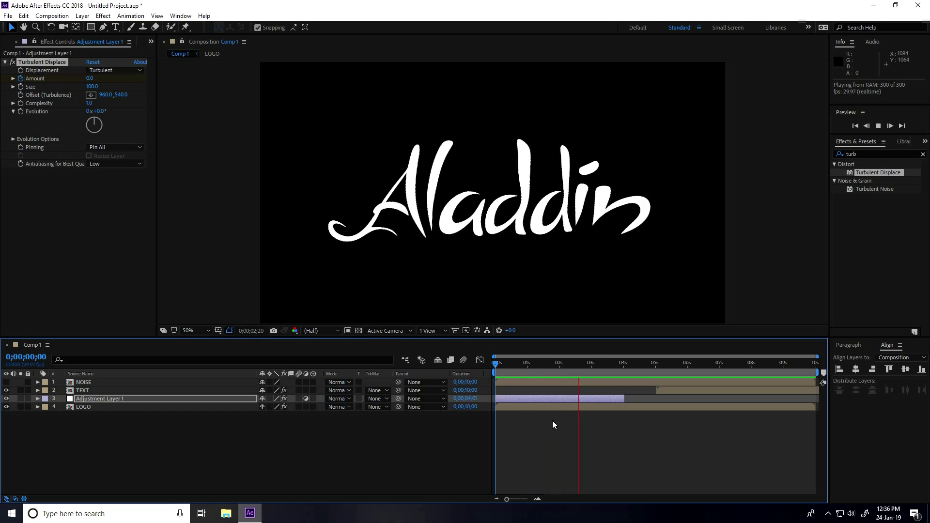
Step: Apply Easy Ease to all three Amount keyframes of the adjustment layer and preview the smoothed distortion from the start
{"action": "left_click", "coordinate": [548, 397]}
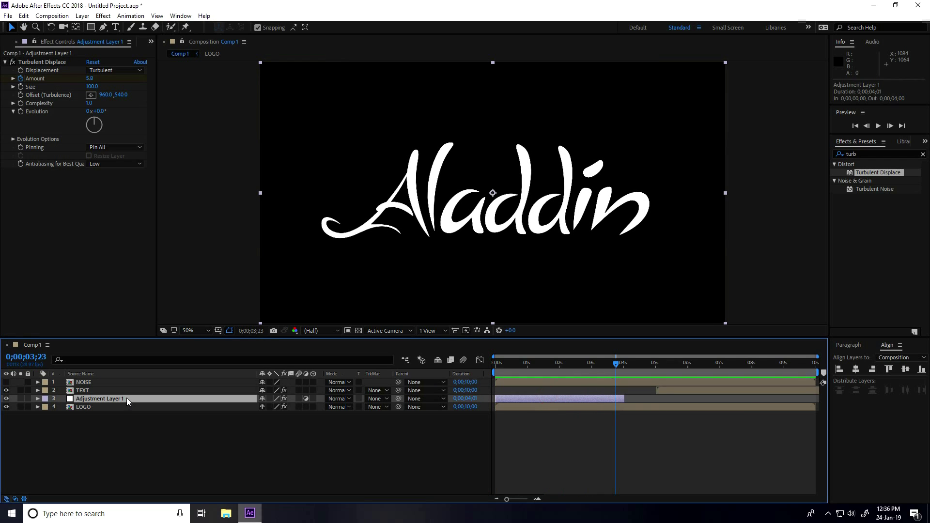
{"action": "key", "text": "u"}
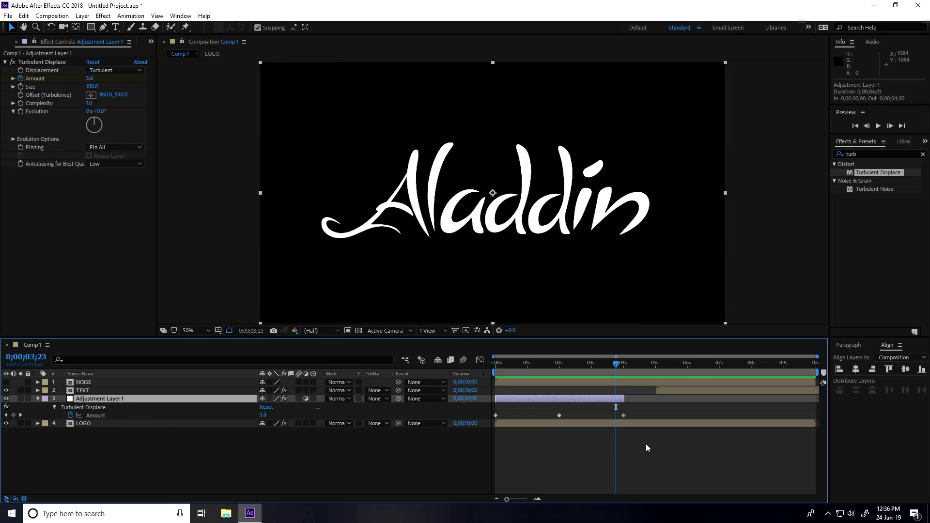
{"action": "left_click_drag", "start_coordinate": [665, 446], "coordinate": [493, 409]}
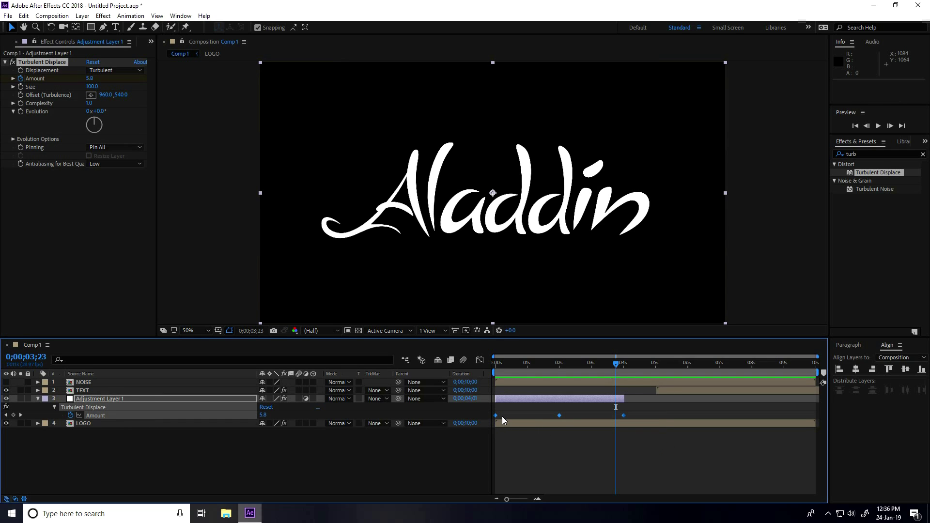
{"action": "key", "text": "F9"}
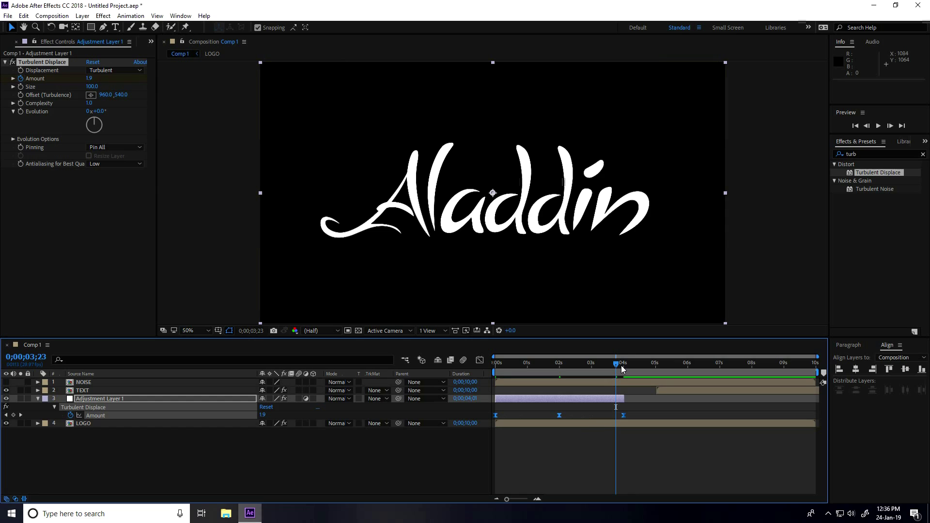
{"action": "key", "text": "Home"}
{"action": "key", "text": "space"}
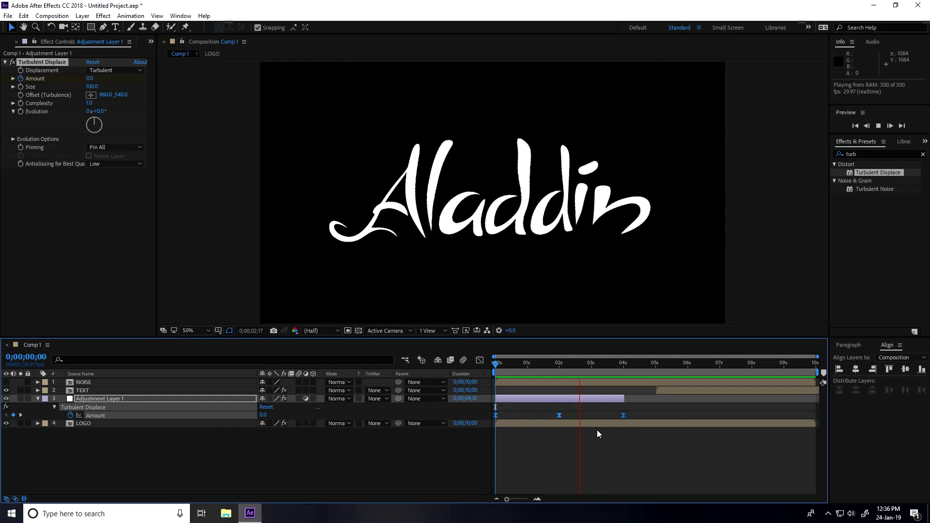
{"action": "key", "text": "space"}
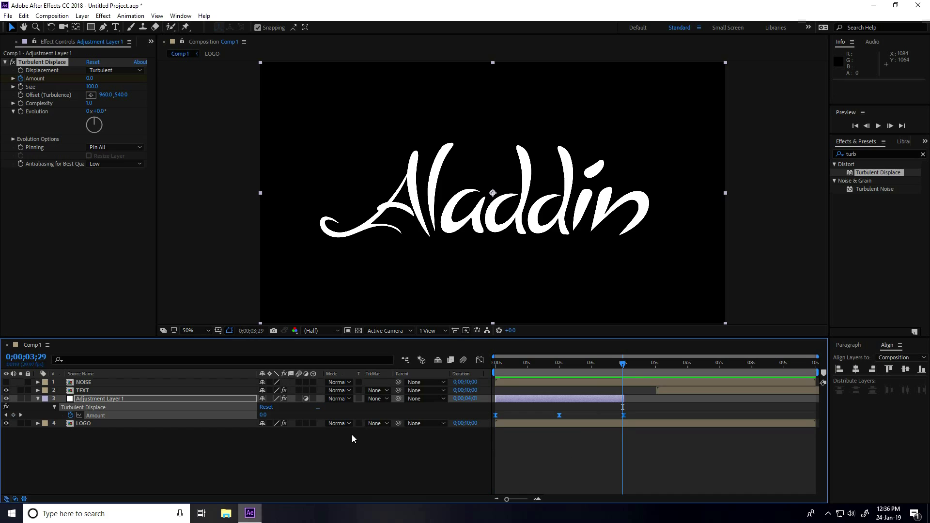
Step: Duplicate the adjustment layer above the TEXT layer, shift the copy to start at 0;00;05;01, and preview the animation
{"action": "left_click", "coordinate": [38, 399]}
{"action": "left_click", "coordinate": [108, 398]}
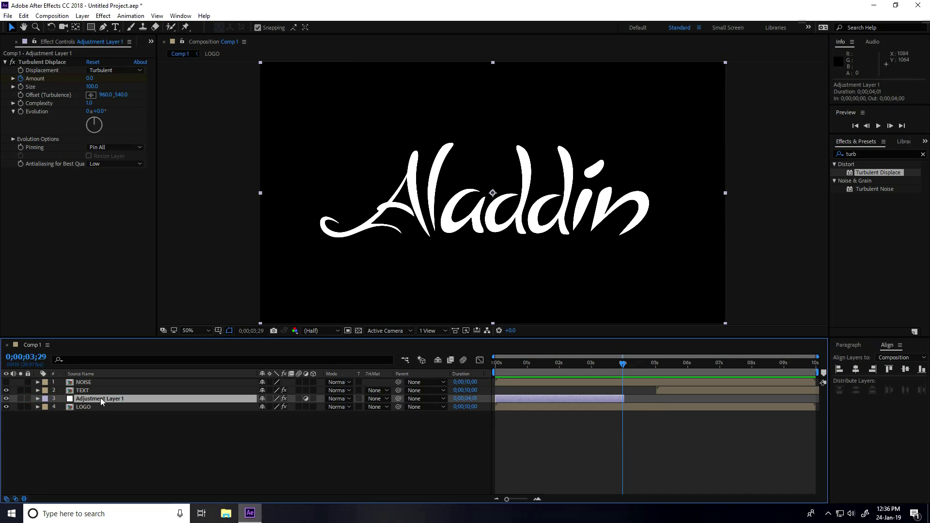
{"action": "key", "text": "ctrl+d"}
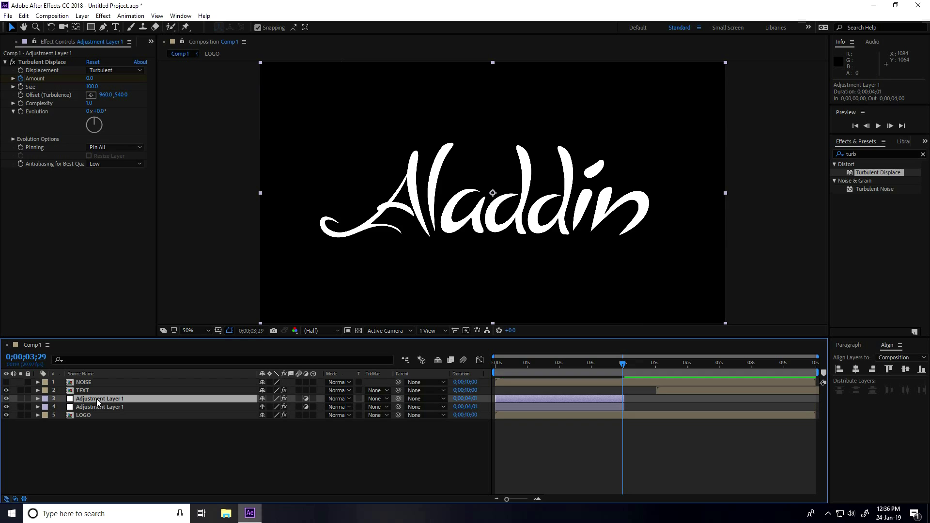
{"action": "left_click_drag", "start_coordinate": [96, 398], "coordinate": [97, 388]}
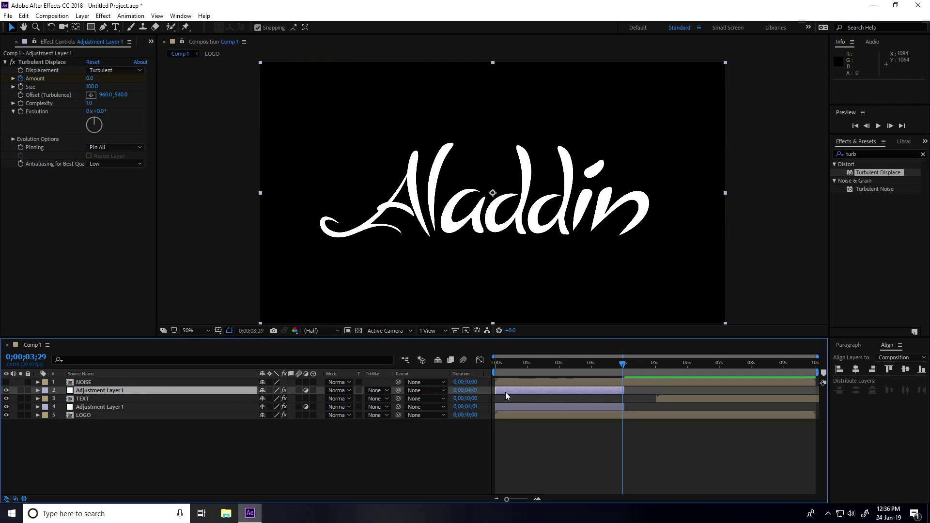
{"action": "left_click_drag", "start_coordinate": [505, 392], "coordinate": [736, 374]}
{"action": "key", "text": "Home"}
{"action": "key", "text": "space"}
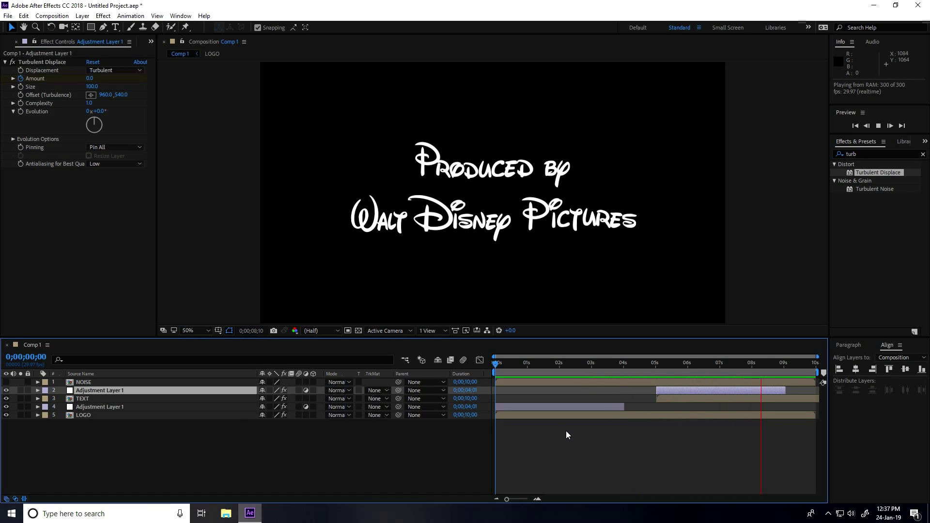
{"action": "key", "text": "space"}
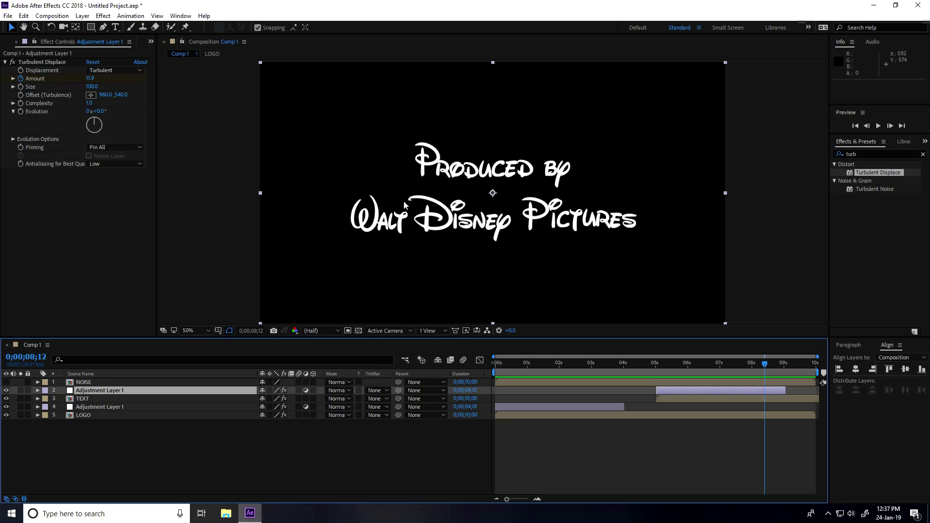
Step: Set the upper adjustment layer's Turbulent Displace Amount to 30 at its middle keyframe, 0;00;07;01, and preview the animation
{"action": "left_click", "coordinate": [678, 391]}
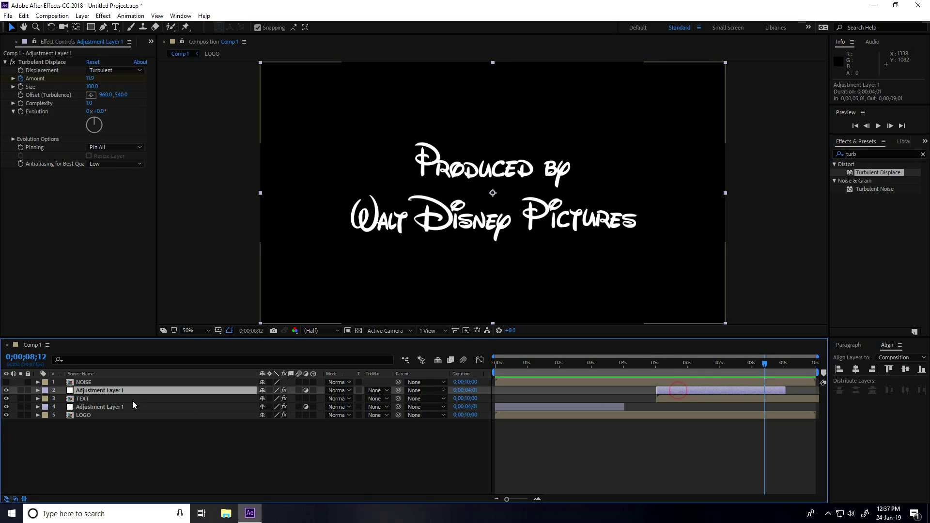
{"action": "left_click", "coordinate": [102, 391]}
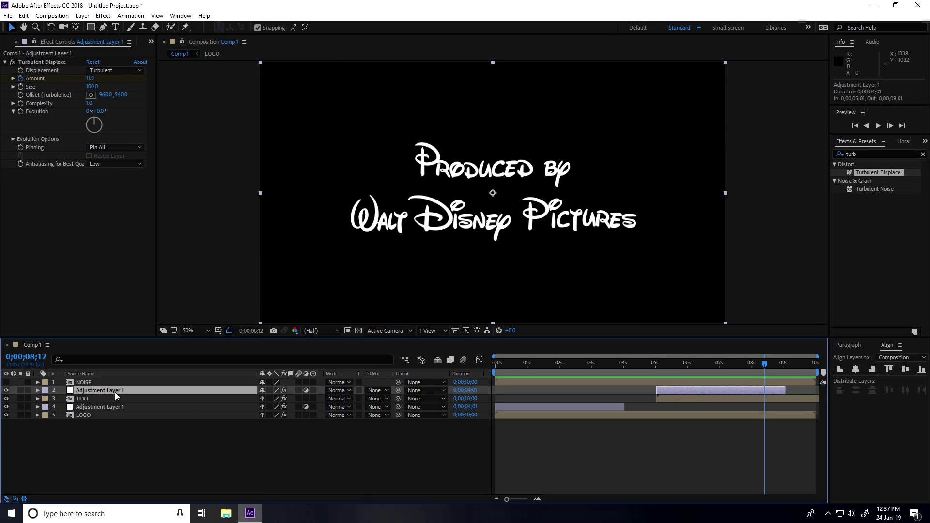
{"action": "key", "text": "u"}
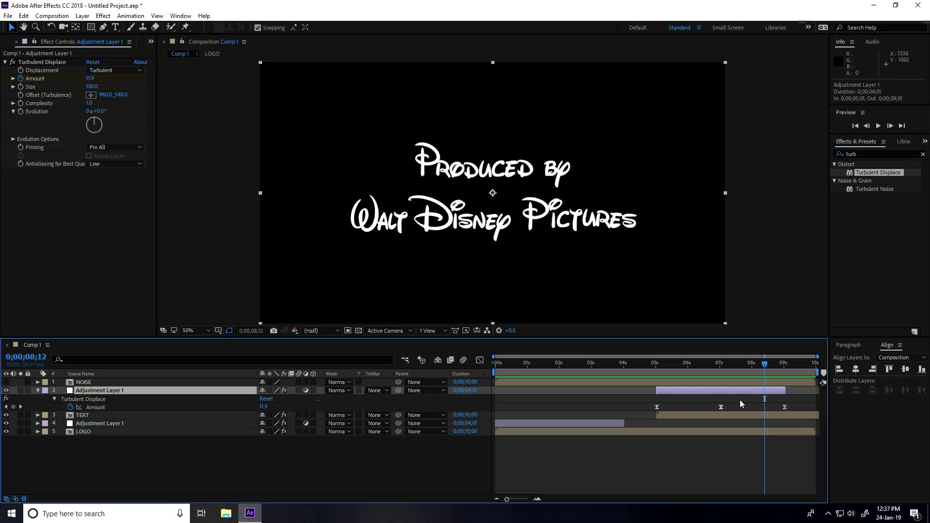
{"action": "left_click", "coordinate": [6, 407]}
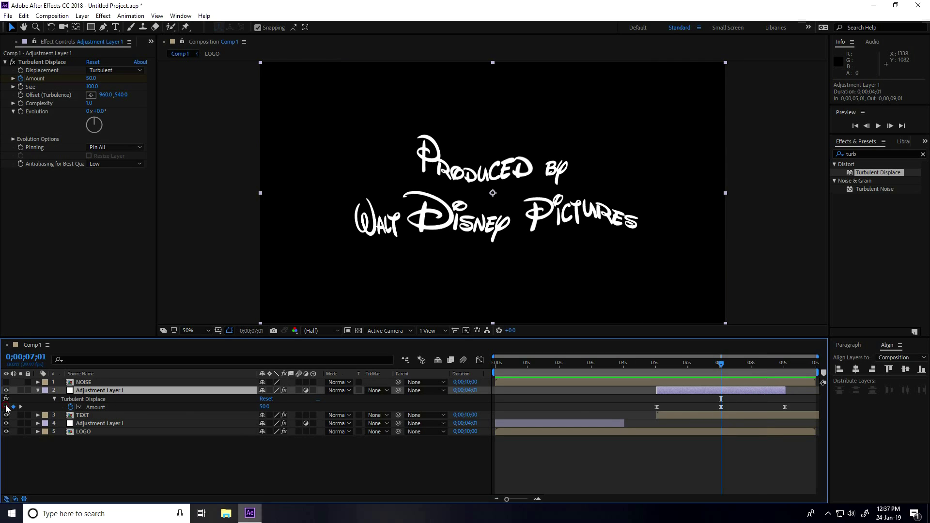
{"action": "left_click", "coordinate": [100, 83]}
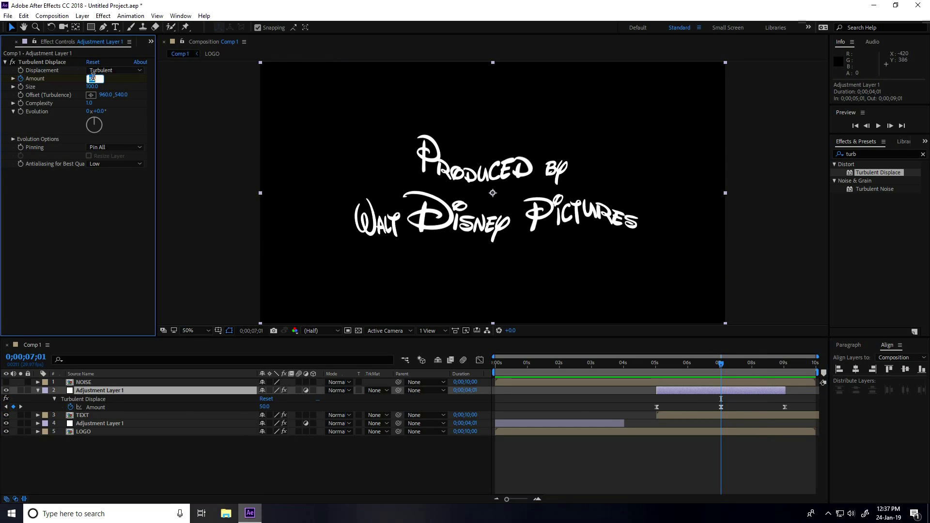
{"action": "type", "text": "30"}
{"action": "key", "text": "Return"}
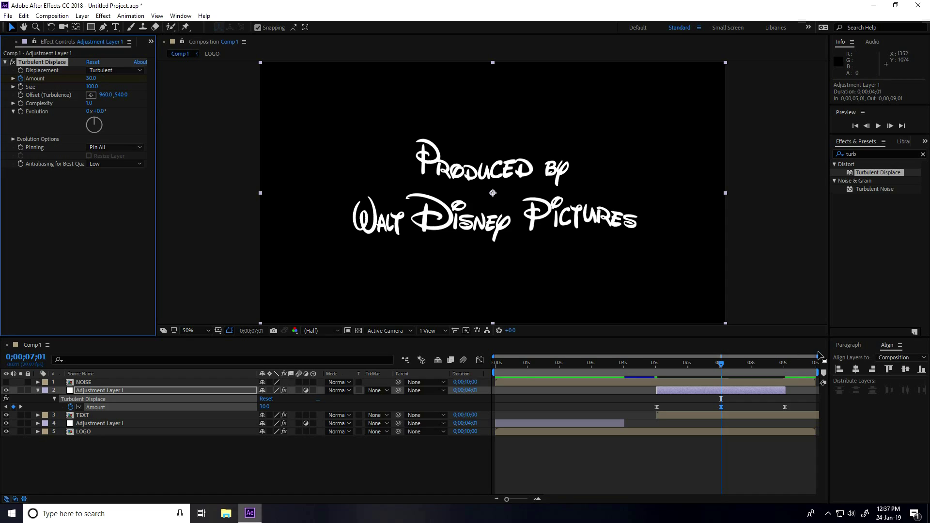
{"action": "key", "text": "space"}
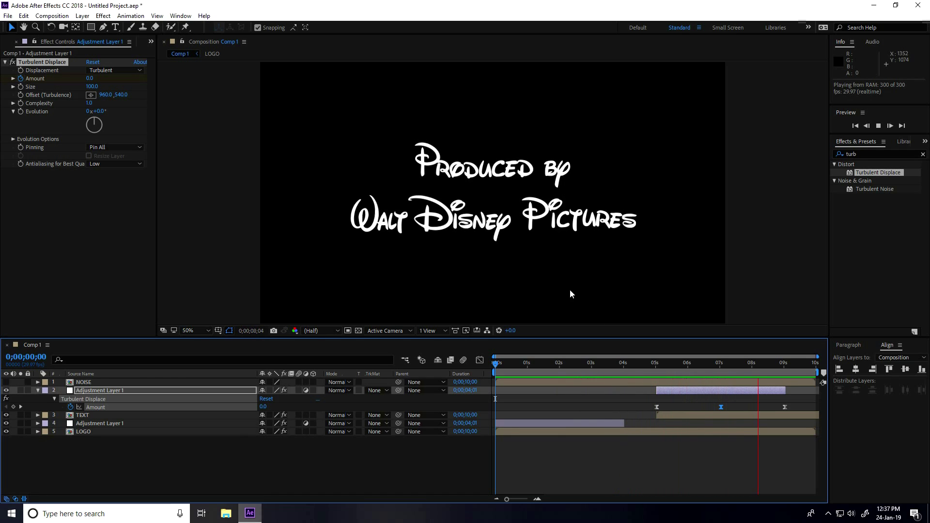
Step: Create a null object and place it between the TEXT layer and the lower adjustment layer
{"action": "key", "text": "space"}
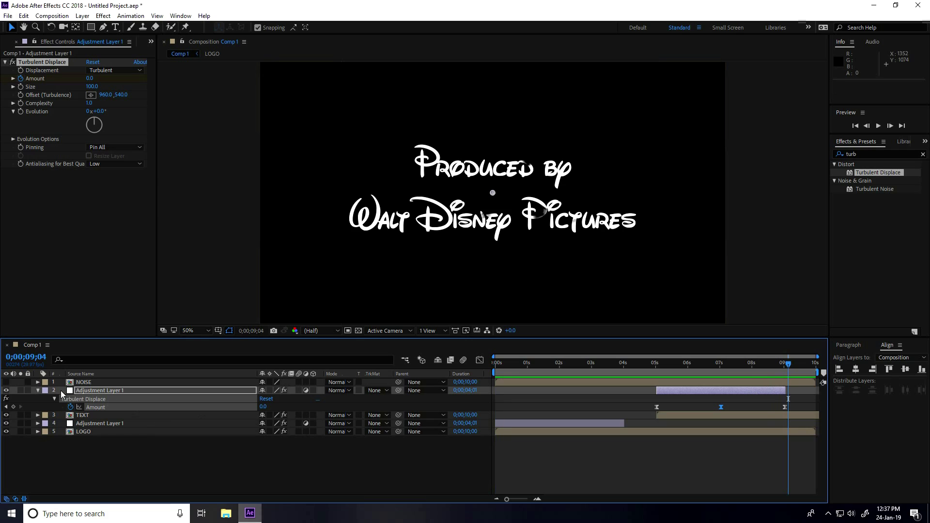
{"action": "left_click", "coordinate": [38, 391]}
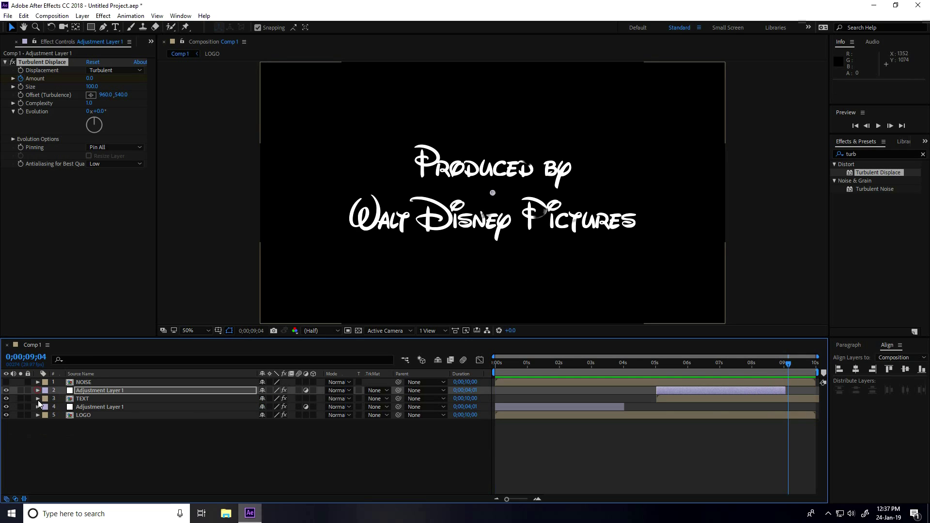
{"action": "left_click", "coordinate": [179, 435]}
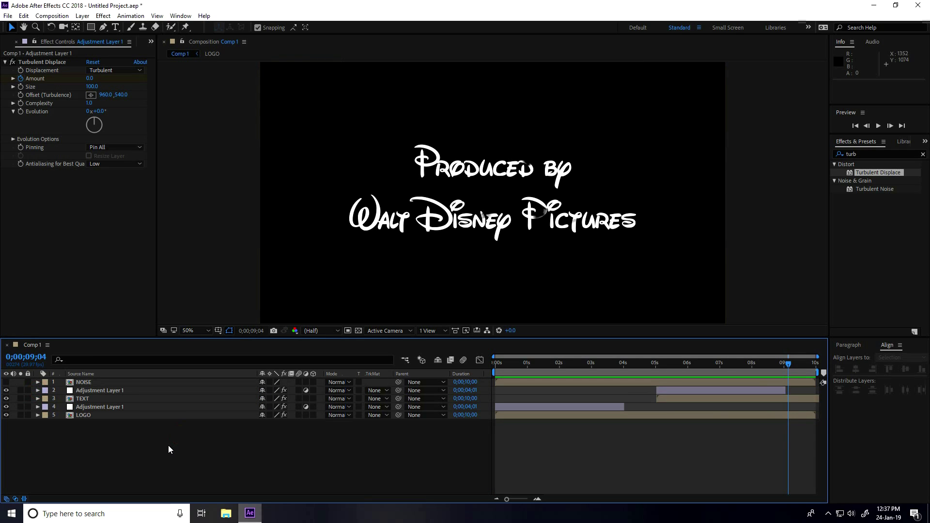
{"action": "right_click", "coordinate": [168, 446]}
{"action": "mouse_move", "coordinate": [203, 340]}
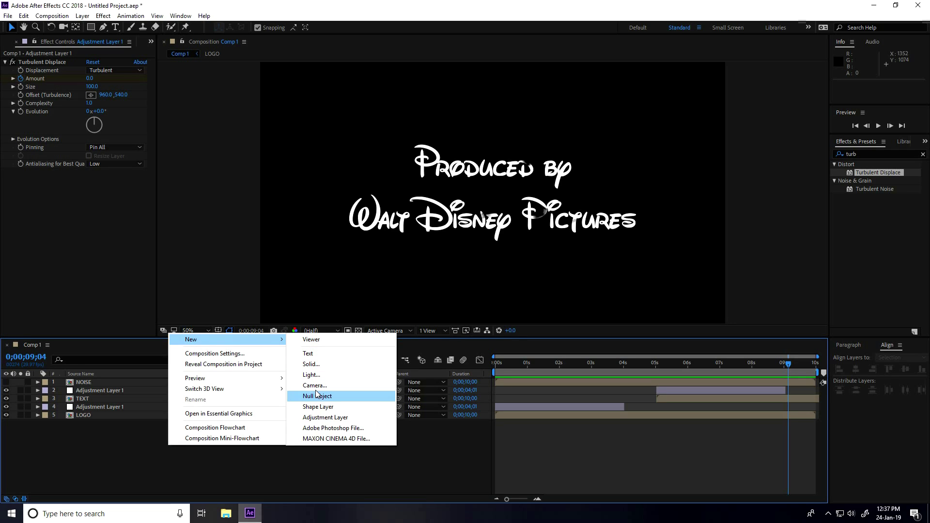
{"action": "left_click", "coordinate": [341, 398]}
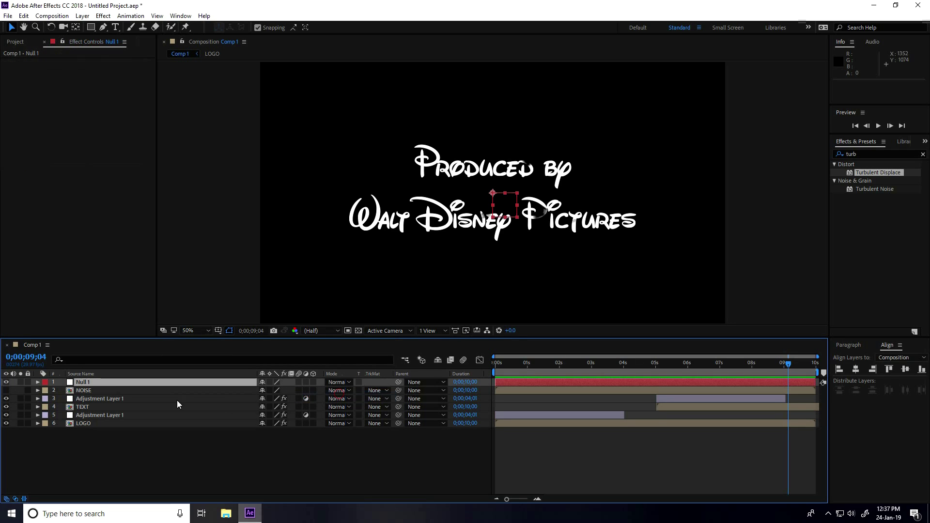
{"action": "left_click_drag", "start_coordinate": [93, 383], "coordinate": [92, 411]}
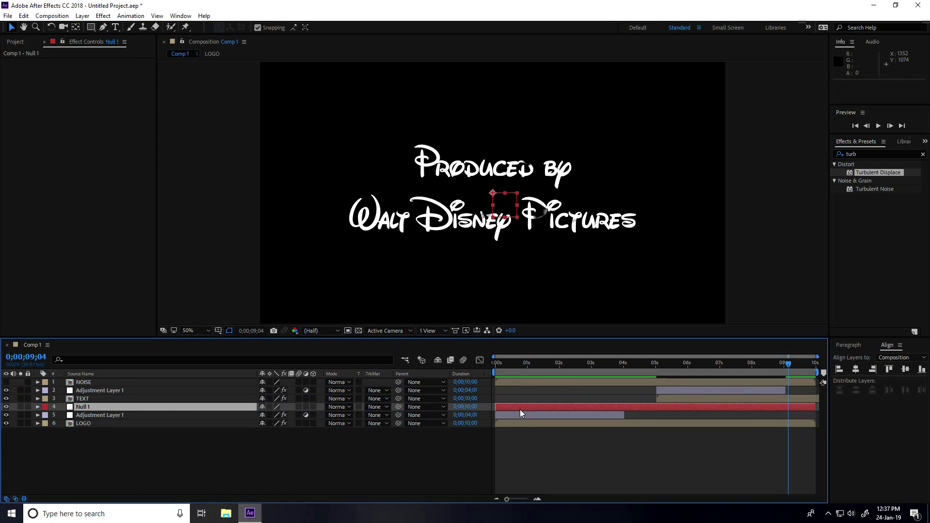
Step: Return to the start of the composition and parent the LOGO layer to the new null
{"action": "left_click_drag", "start_coordinate": [515, 364], "coordinate": [470, 364]}
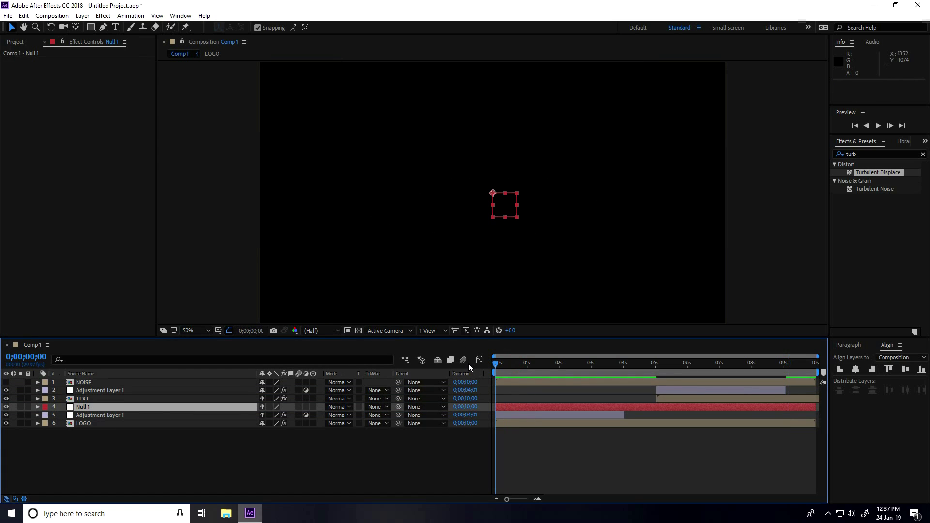
{"action": "left_click", "coordinate": [84, 406]}
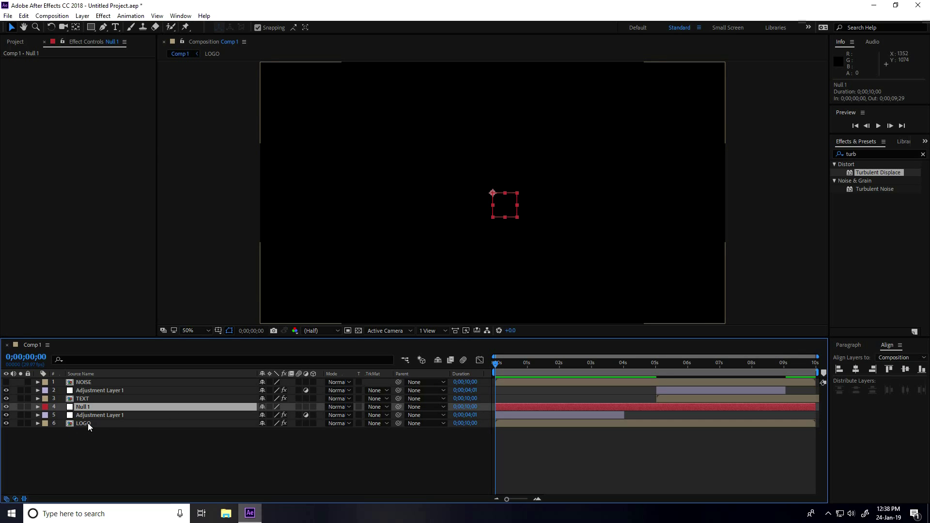
{"action": "left_click", "coordinate": [426, 423]}
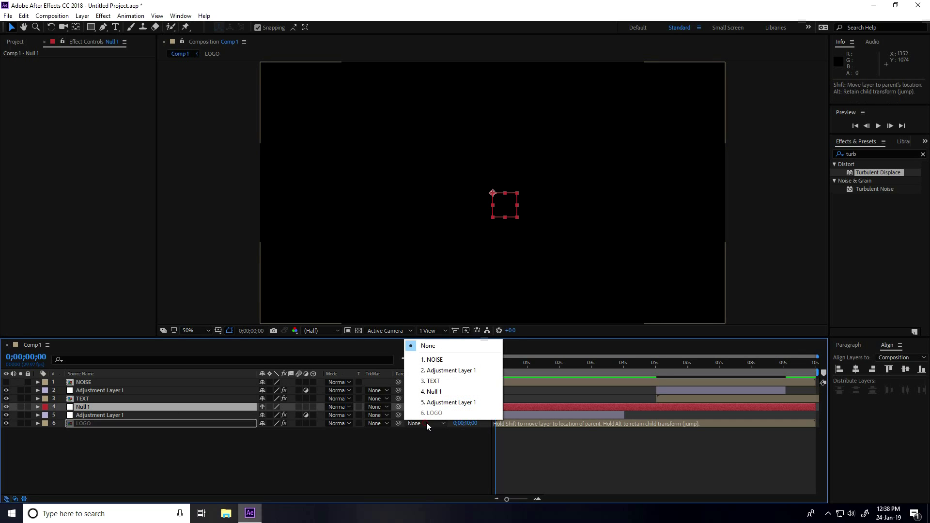
{"action": "left_click", "coordinate": [432, 393]}
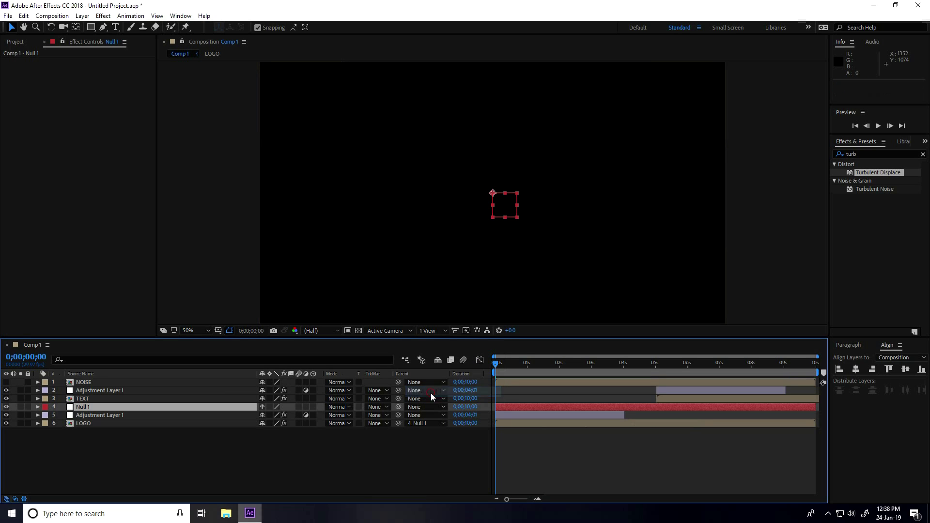
Step: Set a Scale keyframe of 80% on the logo's null at 0;00;00;00
{"action": "left_click", "coordinate": [80, 406]}
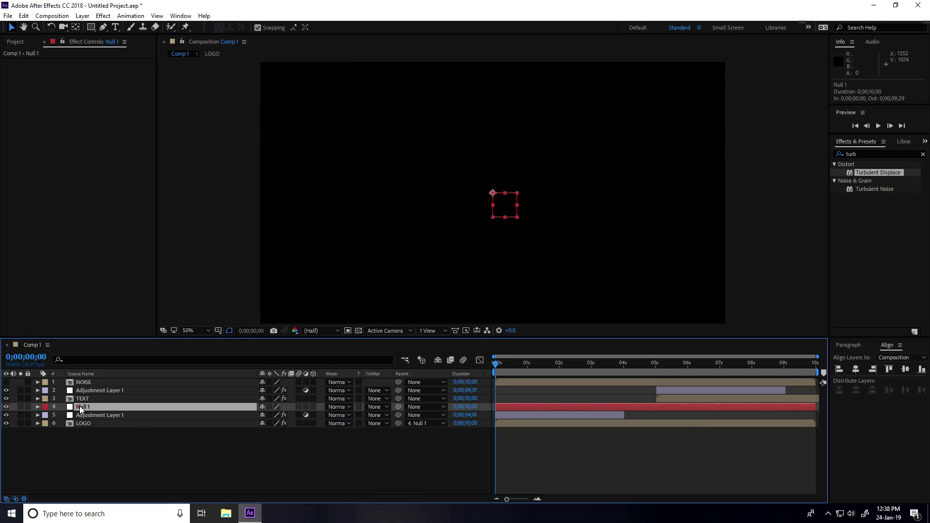
{"action": "key", "text": "s"}
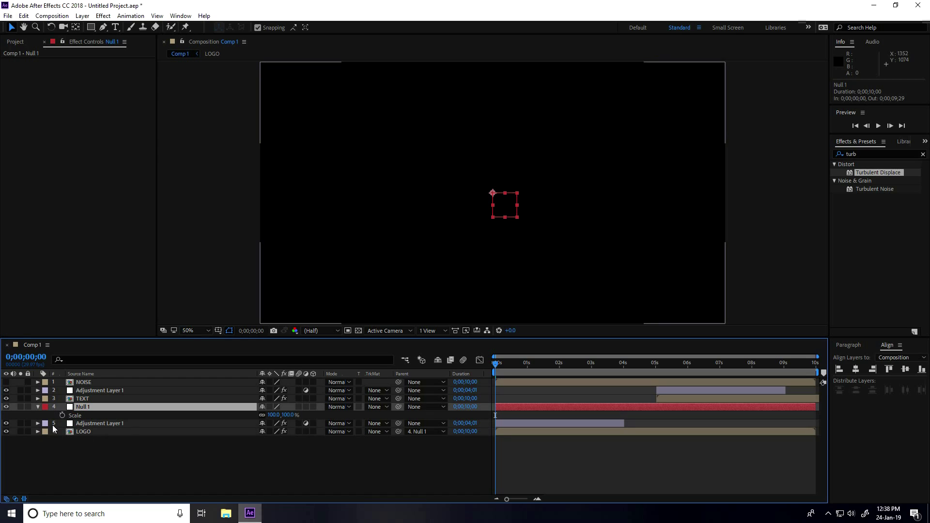
{"action": "left_click", "coordinate": [62, 416]}
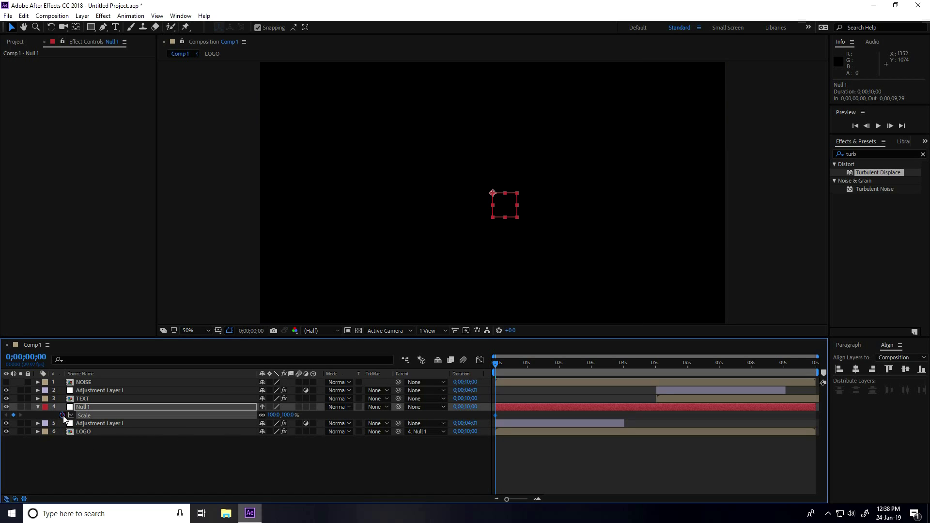
{"action": "left_click", "coordinate": [275, 416]}
{"action": "type", "text": "80"}
{"action": "key", "text": "Return"}
Step: Set the logo null's Scale to 120% at 0;00;09;29 and preview the zoom from the start
{"action": "left_click_drag", "start_coordinate": [496, 364], "coordinate": [841, 392]}
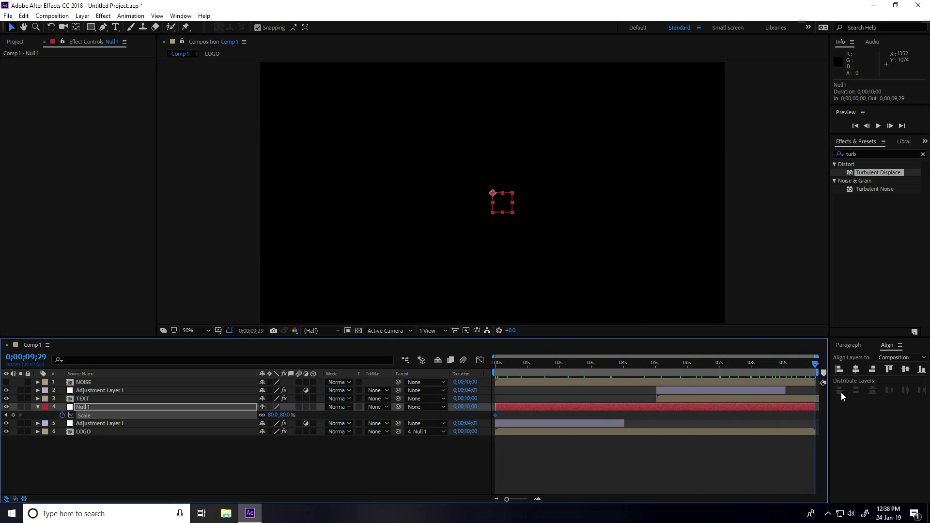
{"action": "left_click", "coordinate": [287, 416]}
{"action": "type", "text": "120"}
{"action": "key", "text": "Return"}
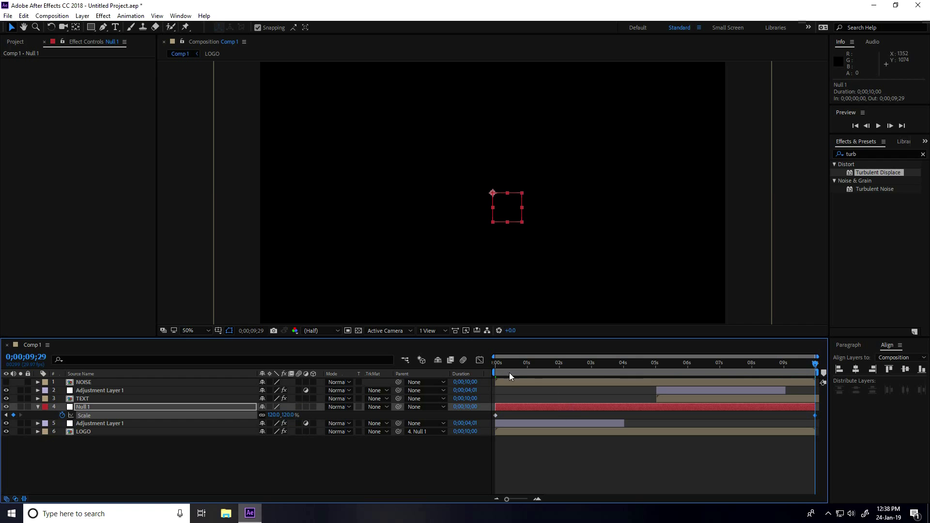
{"action": "key", "text": "Home"}
{"action": "key", "text": "space"}
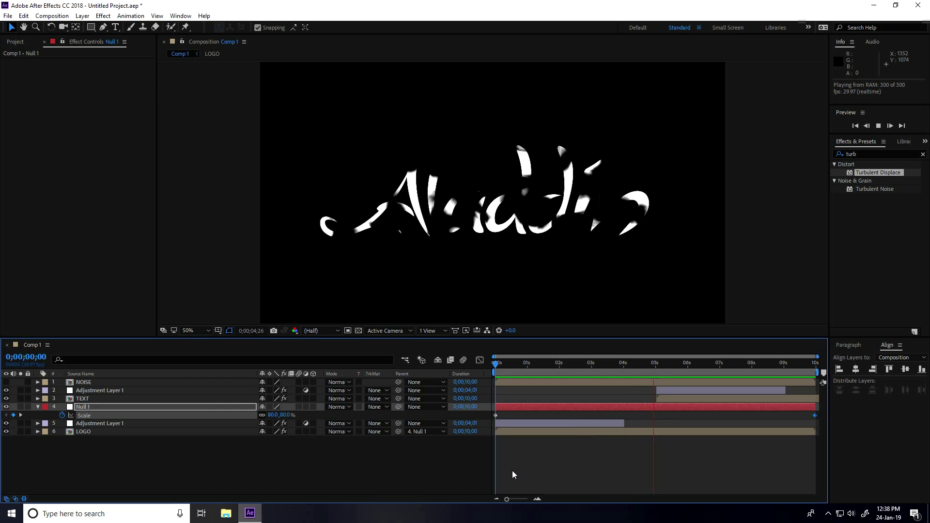
{"action": "key", "text": "space"}
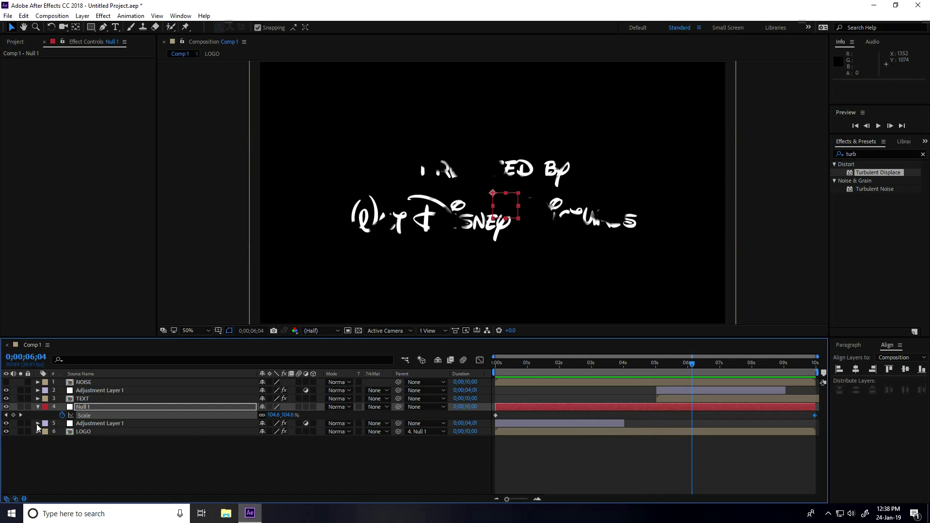
Step: Create a second null object and place it above the upper adjustment layer
{"action": "left_click", "coordinate": [38, 407]}
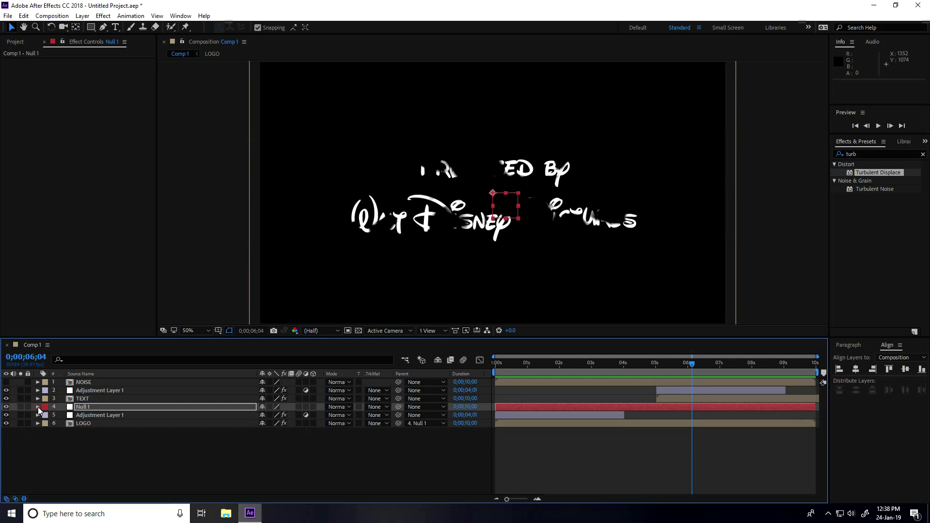
{"action": "right_click", "coordinate": [90, 442]}
{"action": "mouse_move", "coordinate": [116, 338]}
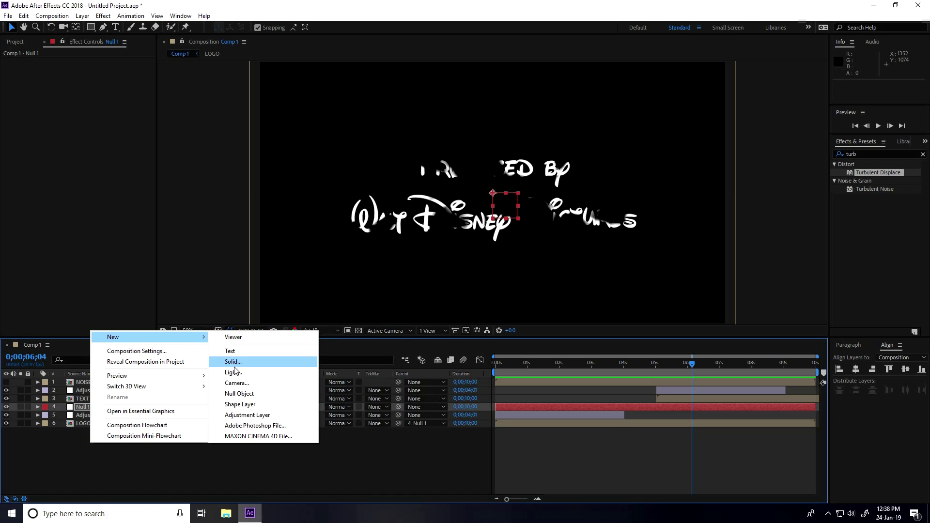
{"action": "left_click", "coordinate": [240, 394]}
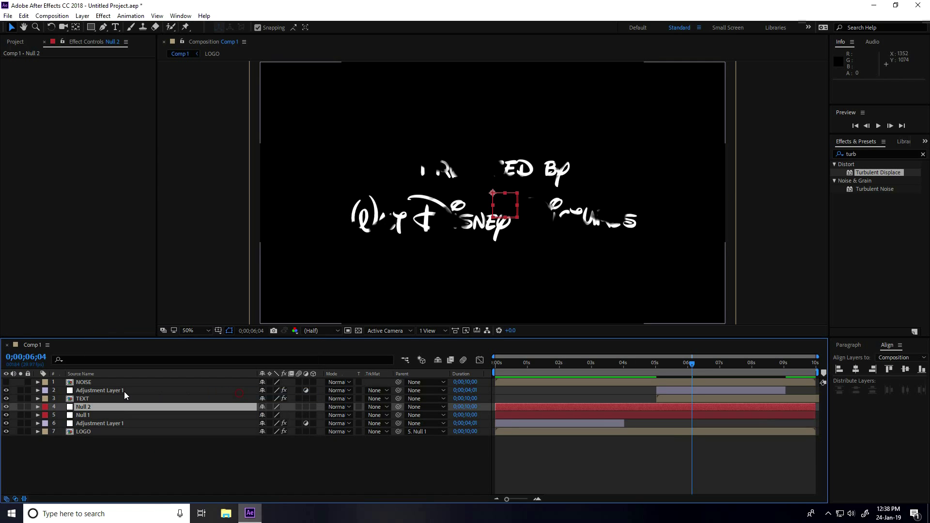
{"action": "left_click_drag", "start_coordinate": [86, 409], "coordinate": [86, 391]}
Step: Parent the TEXT layer to the second null
{"action": "left_click", "coordinate": [85, 407]}
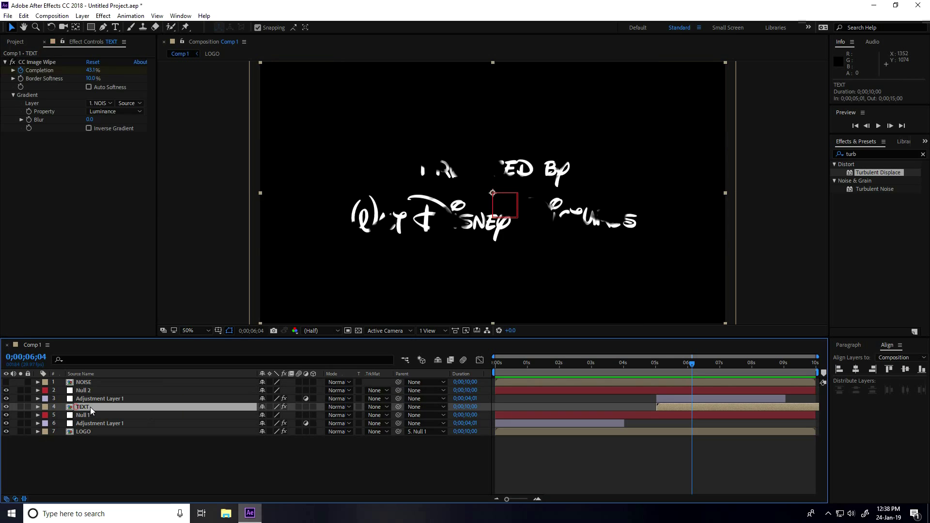
{"action": "left_click", "coordinate": [441, 408]}
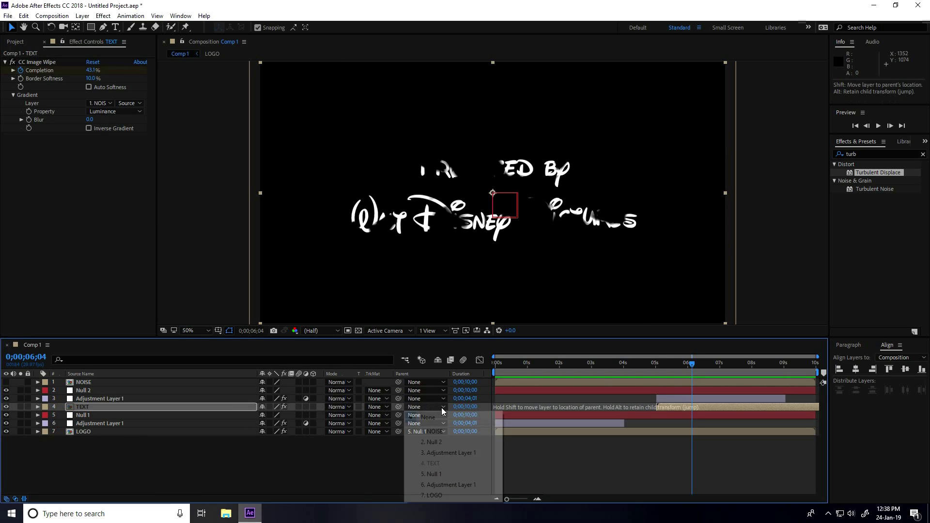
{"action": "left_click", "coordinate": [433, 443]}
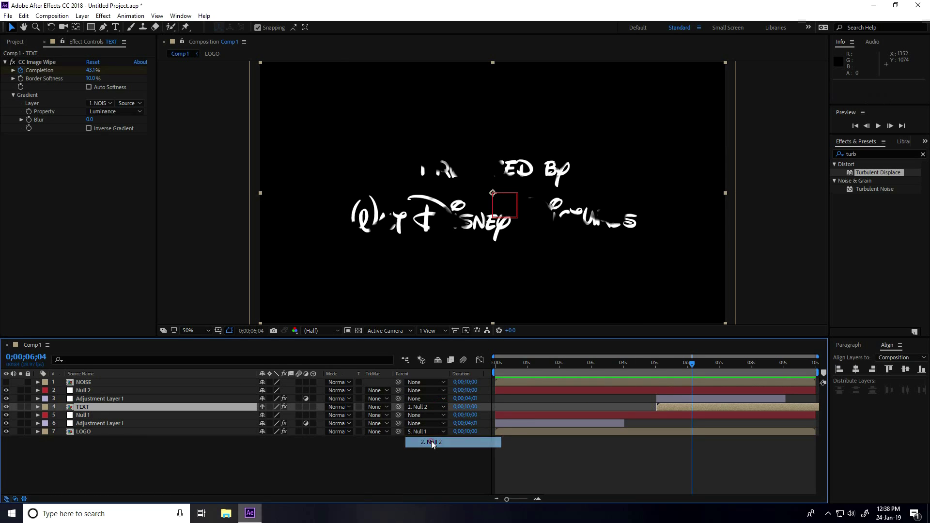
Step: Trim the start of the TEXT layer's null to about 0;00;05;02, where the TEXT layer begins
{"action": "left_click", "coordinate": [83, 391]}
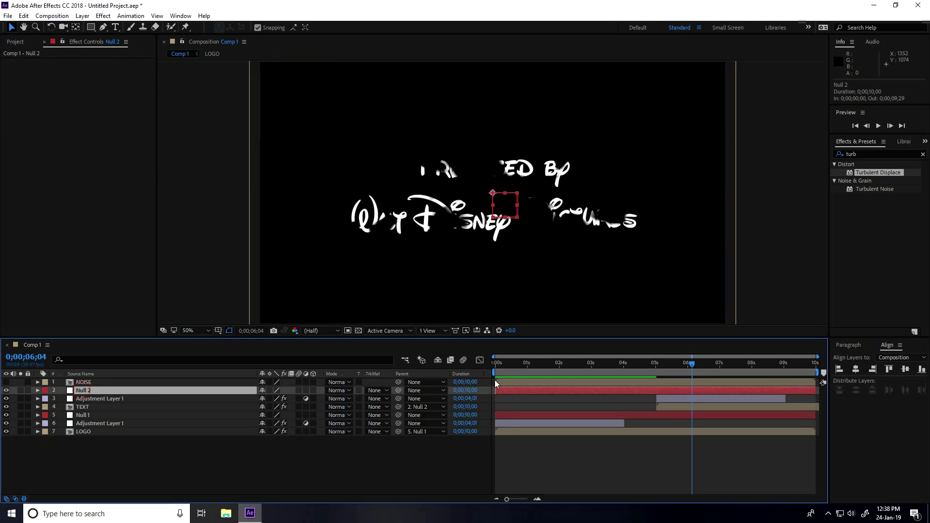
{"action": "left_click_drag", "start_coordinate": [691, 368], "coordinate": [657, 371]}
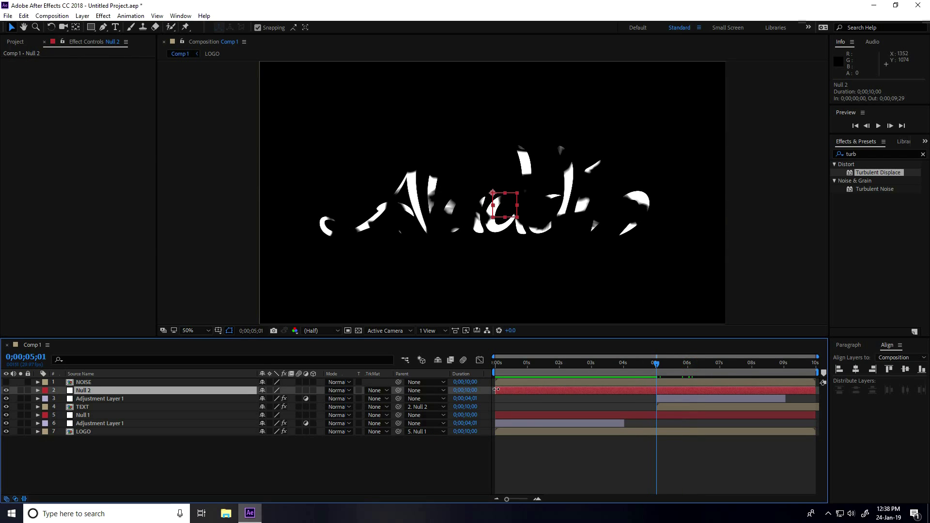
{"action": "left_click_drag", "start_coordinate": [497, 389], "coordinate": [659, 391]}
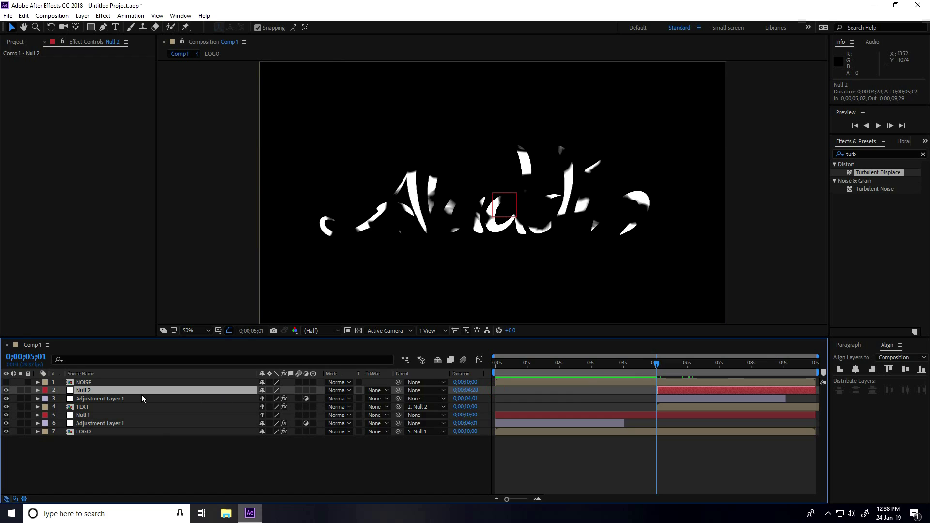
Step: Set a Scale keyframe of 80% on the TEXT layer's null at 0;00;05;01
{"action": "key", "text": "s"}
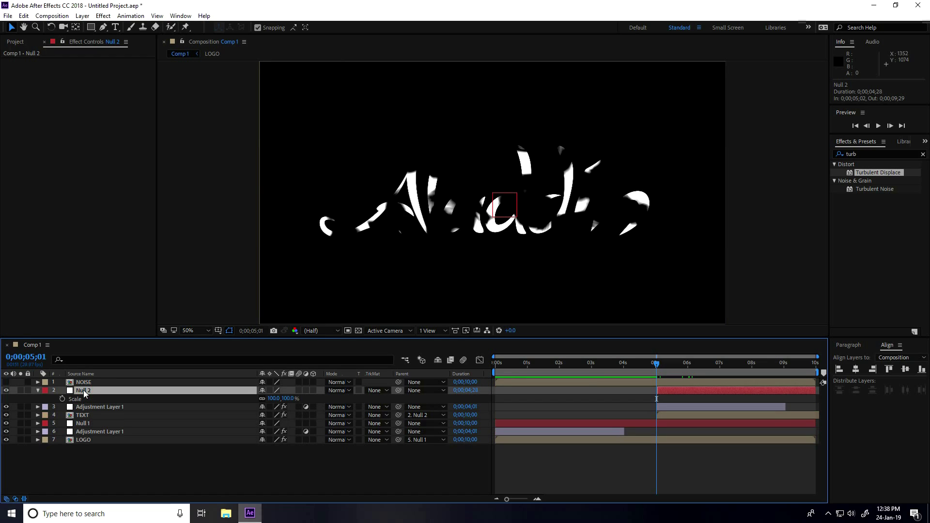
{"action": "left_click", "coordinate": [85, 398]}
{"action": "left_click", "coordinate": [295, 399]}
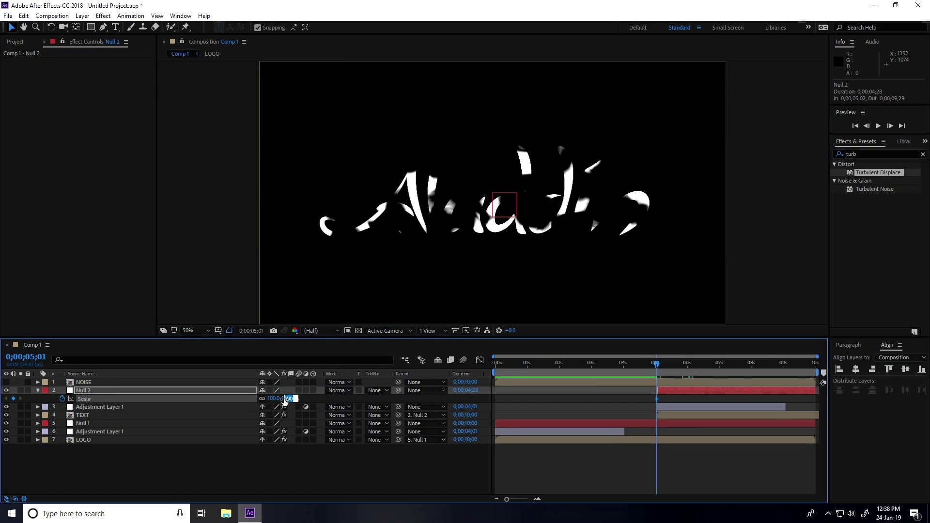
{"action": "key", "text": "Return"}
Step: Set the text null's Scale to 120% at 0;00;09;29 and preview the animation from the start
{"action": "left_click_drag", "start_coordinate": [659, 368], "coordinate": [844, 372]}
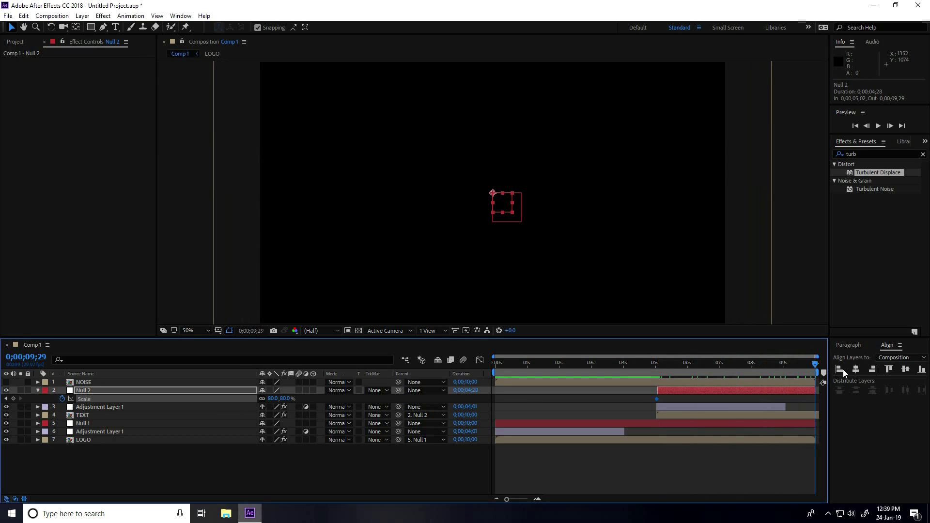
{"action": "left_click", "coordinate": [284, 398]}
{"action": "key", "text": "Return"}
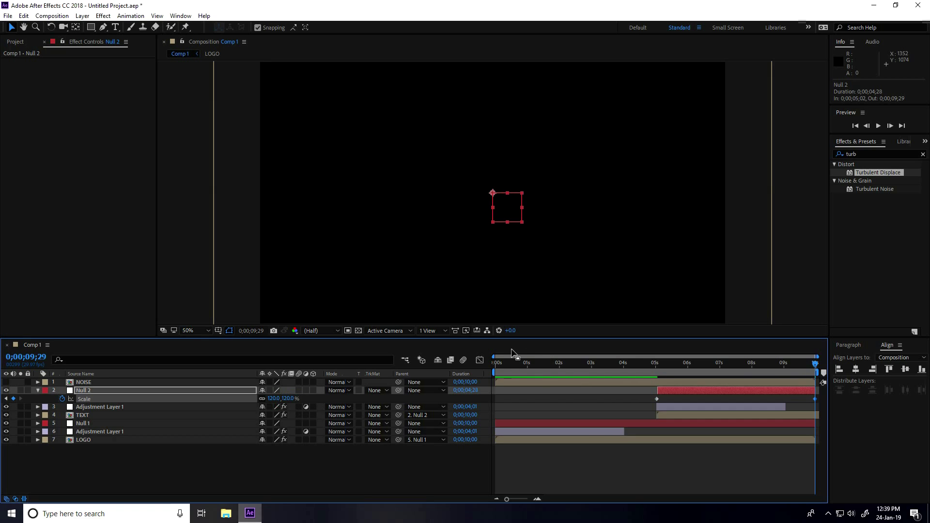
{"action": "left_click_drag", "start_coordinate": [507, 364], "coordinate": [495, 364]}
{"action": "key", "text": "space"}
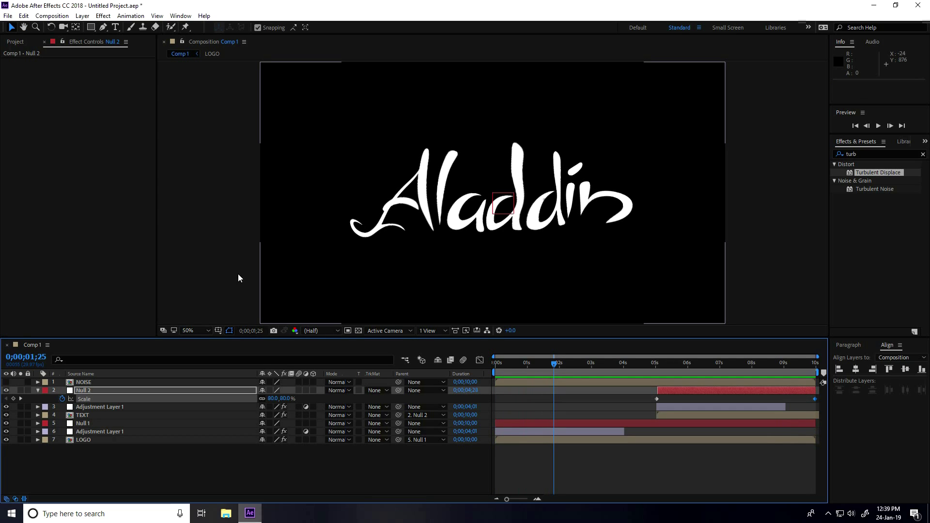
Step: Collapse the text null's properties and create a new 1920 x 1080, 10-second composition named COLOR
{"action": "left_click", "coordinate": [37, 390]}
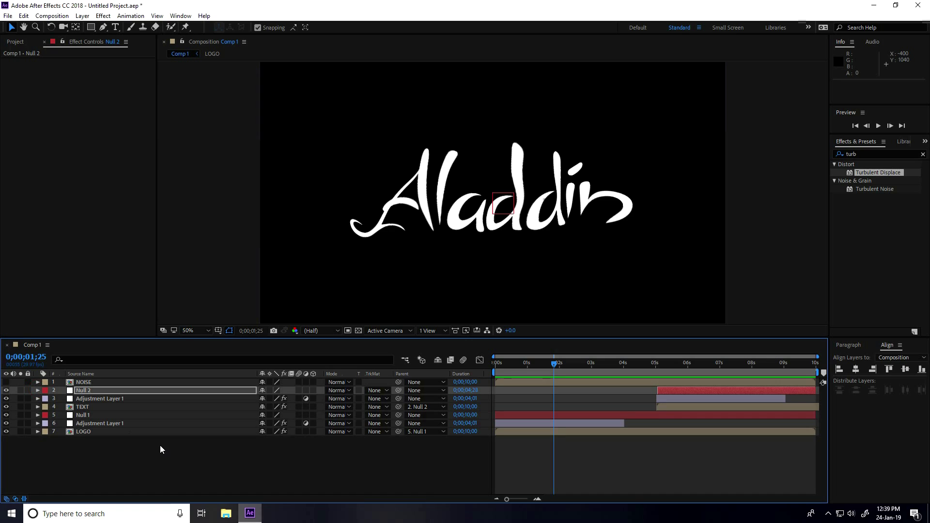
{"action": "left_click", "coordinate": [53, 16]}
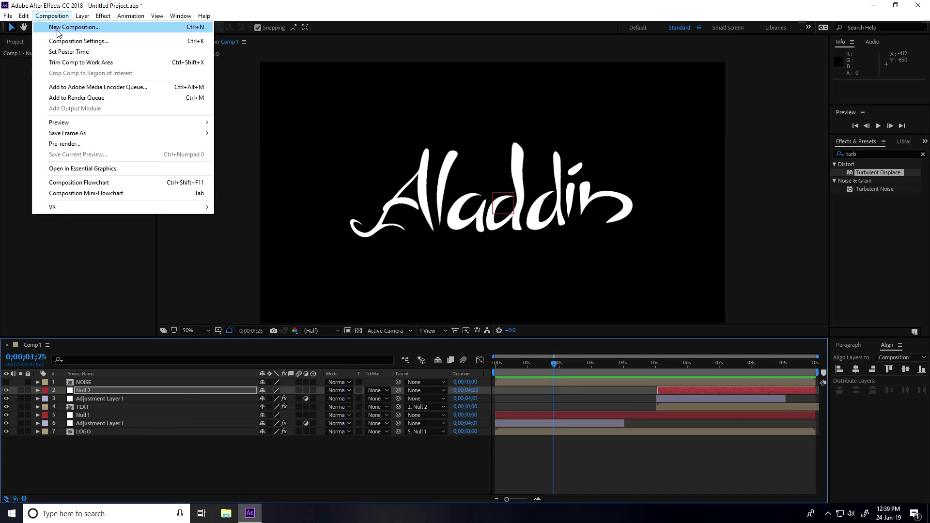
{"action": "left_click", "coordinate": [58, 25]}
{"action": "key", "text": "BackSpace"}
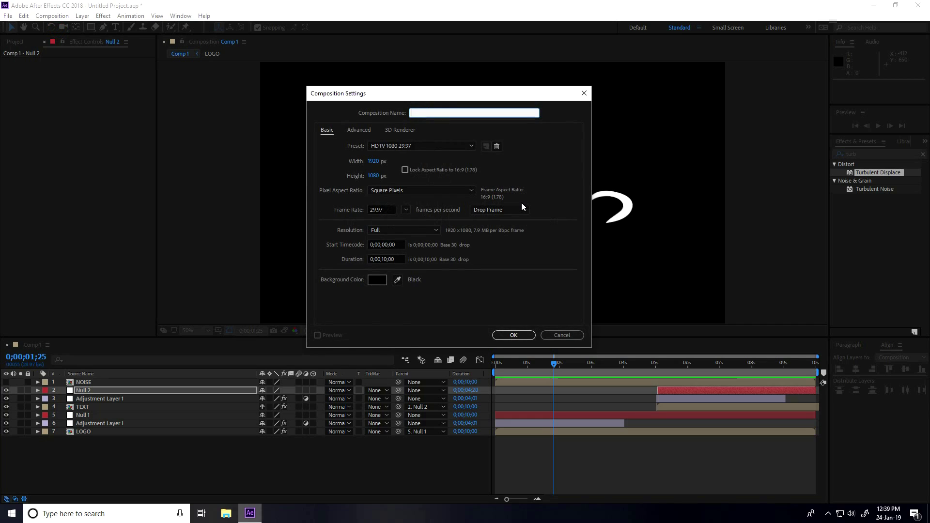
{"action": "type", "text": "COLOR"}
{"action": "left_click", "coordinate": [514, 335]}
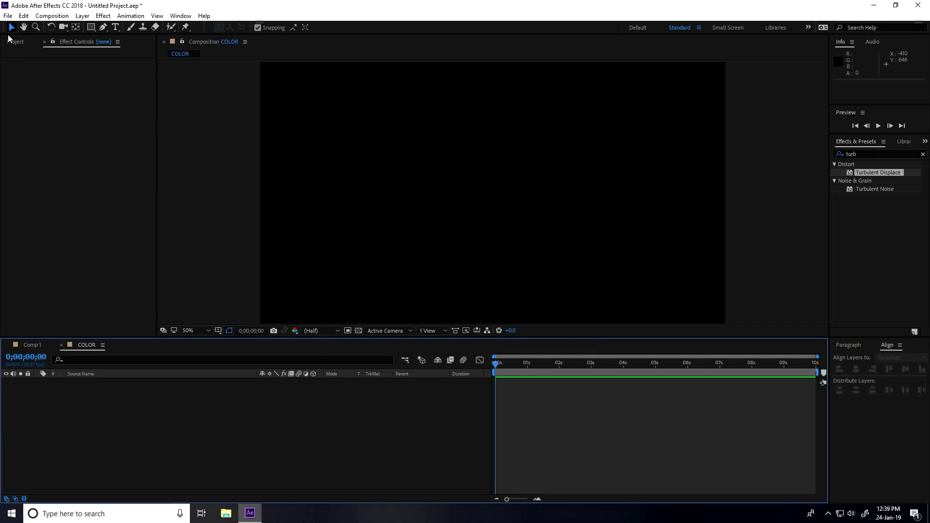
Step: Add Glass.jpg to the COLOR composition and apply the CC RepeTile effect to it
{"action": "left_click", "coordinate": [9, 41]}
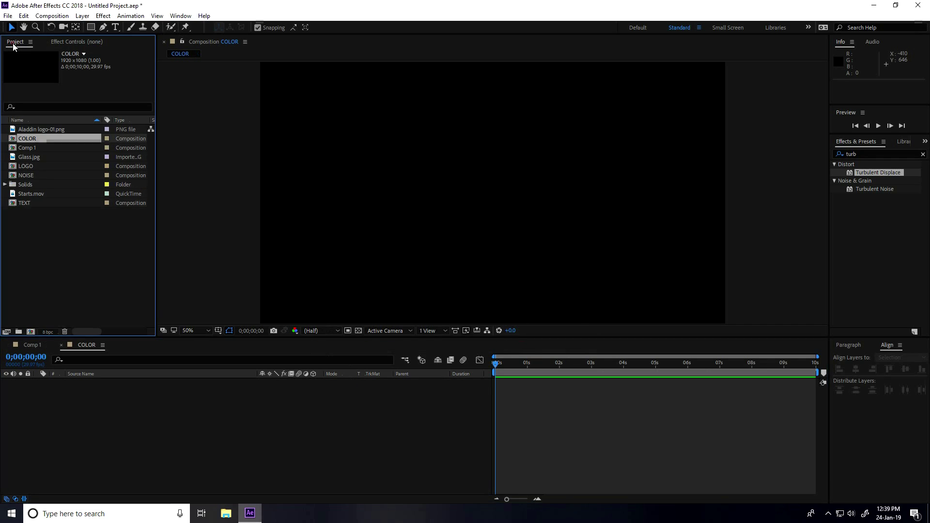
{"action": "left_click", "coordinate": [29, 156]}
{"action": "left_click_drag", "start_coordinate": [34, 155], "coordinate": [167, 421]}
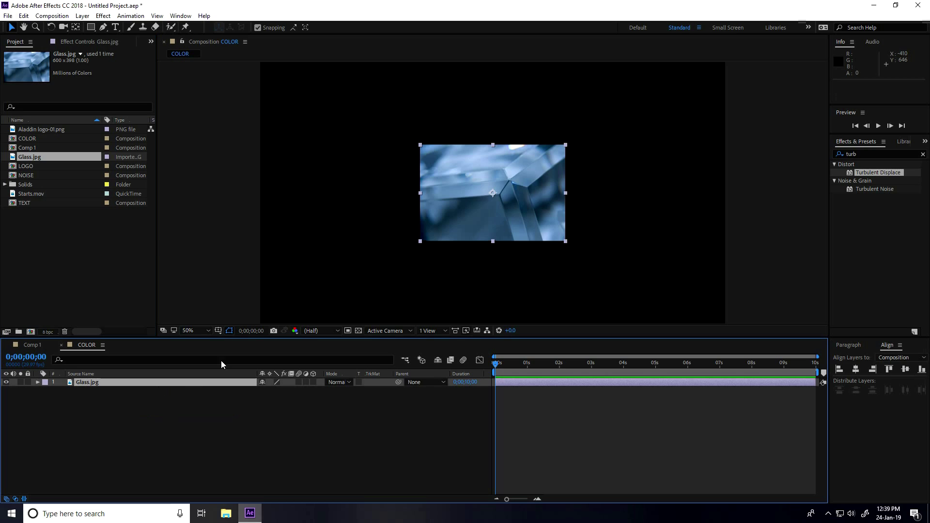
{"action": "left_click", "coordinate": [876, 154]}
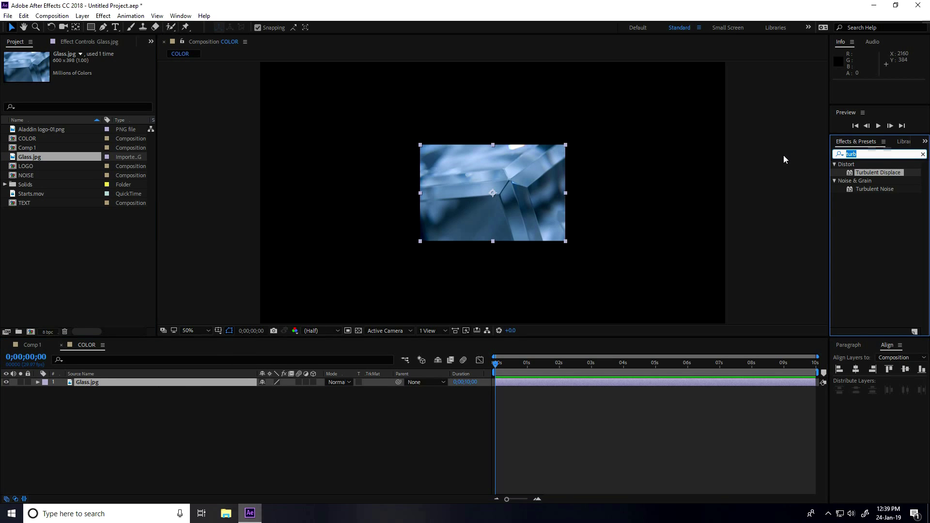
{"action": "type", "text": "cc re"}
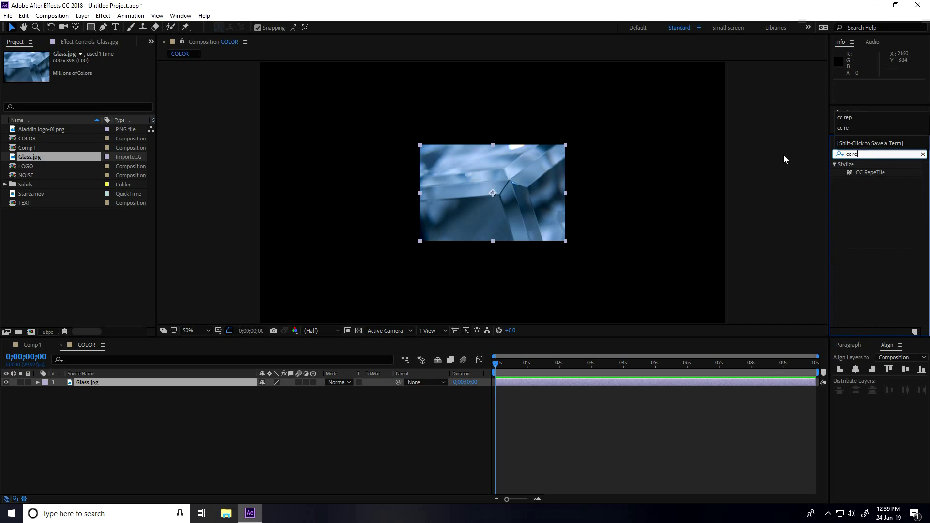
{"action": "left_click_drag", "start_coordinate": [876, 173], "coordinate": [105, 384]}
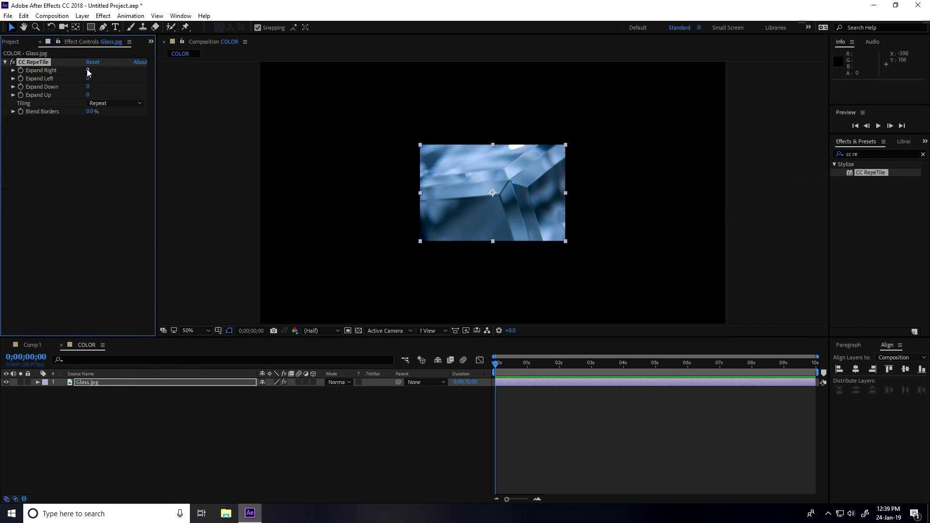
Step: Set CC RepeTile's Expand Right to 683, Expand Left to 1179, Expand Down to 562 and Expand Up to 485
{"action": "left_click_drag", "start_coordinate": [88, 72], "coordinate": [427, 78]}
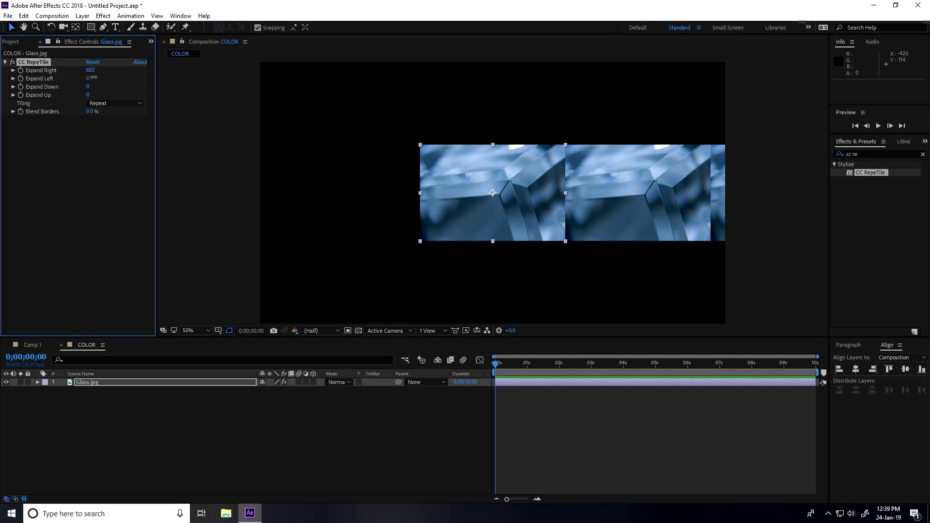
{"action": "left_click_drag", "start_coordinate": [92, 77], "coordinate": [522, 87]}
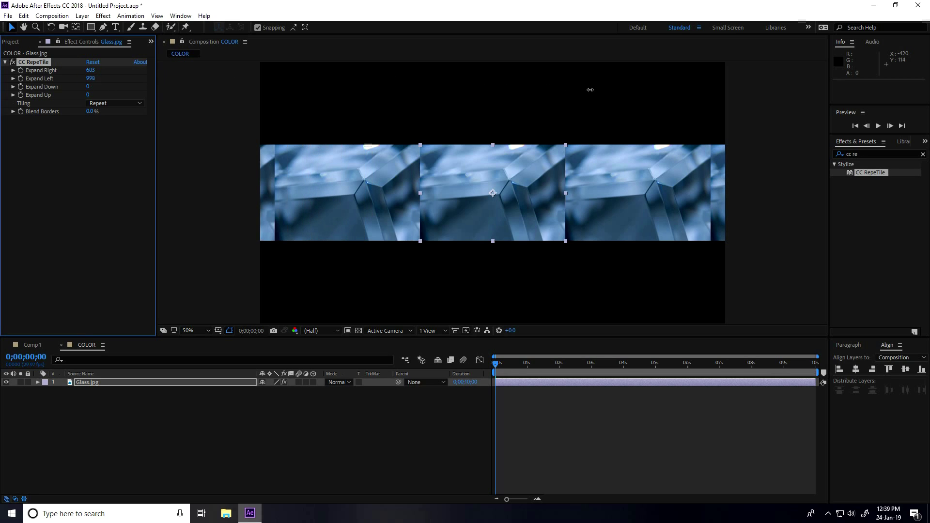
{"action": "left_click_drag", "start_coordinate": [590, 89], "coordinate": [645, 95]}
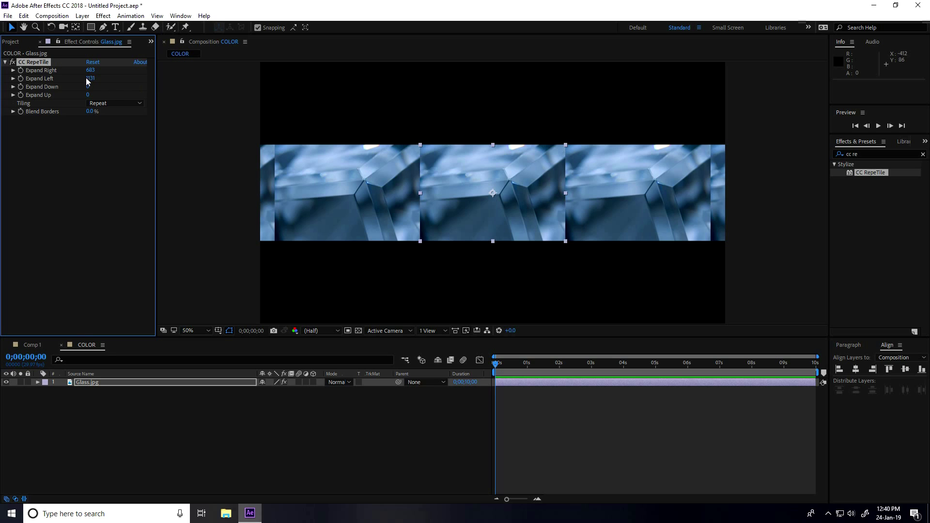
{"action": "left_click_drag", "start_coordinate": [89, 87], "coordinate": [362, 93]}
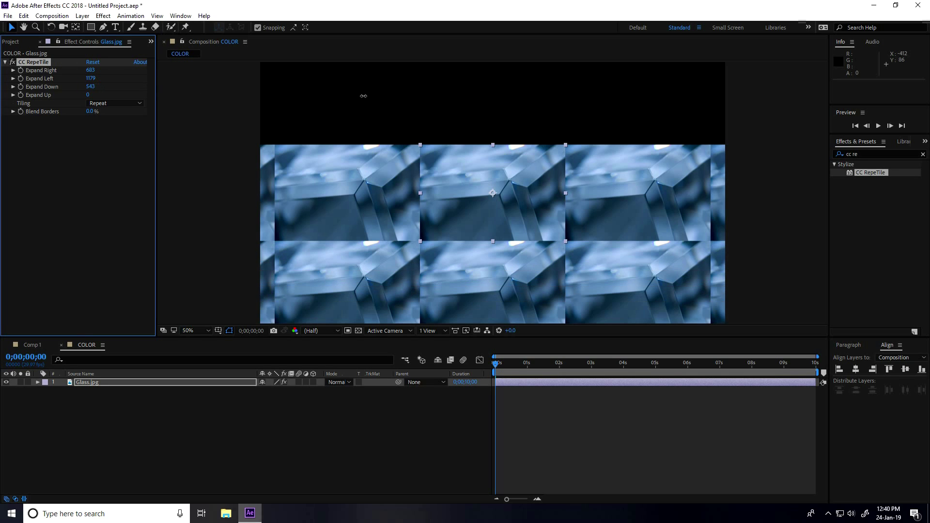
{"action": "left_click_drag", "start_coordinate": [89, 94], "coordinate": [325, 97]}
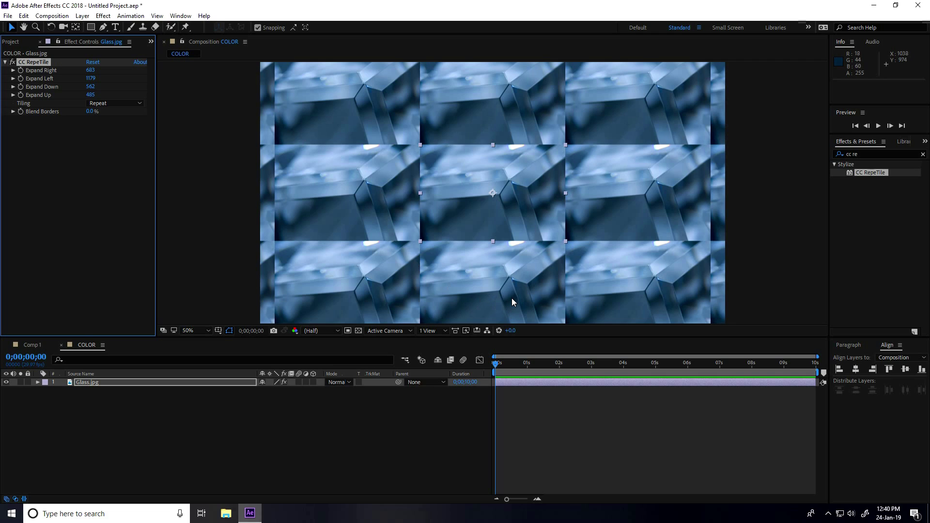
Step: Apply the Offset effect to Glass.jpg and keyframe Shift Center To at 1516, 217 at 0;00;00;00
{"action": "left_click", "coordinate": [870, 154]}
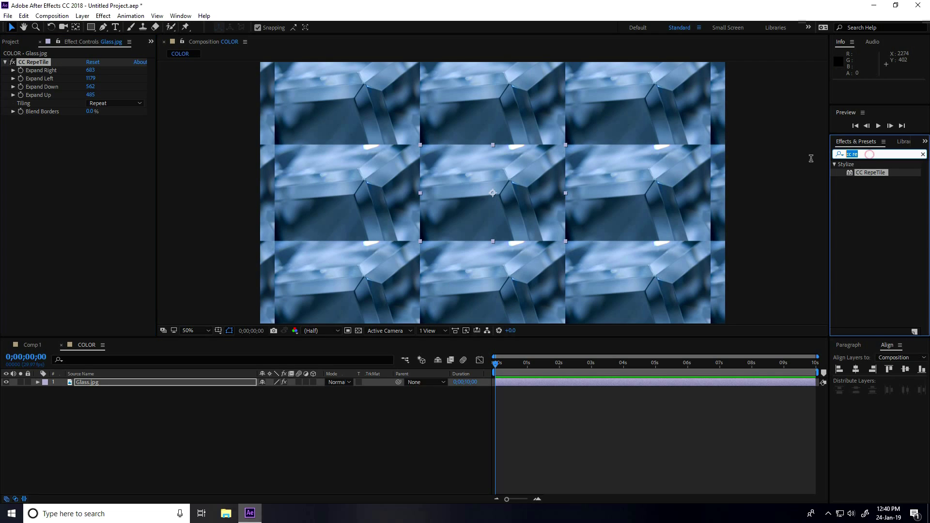
{"action": "type", "text": "off"}
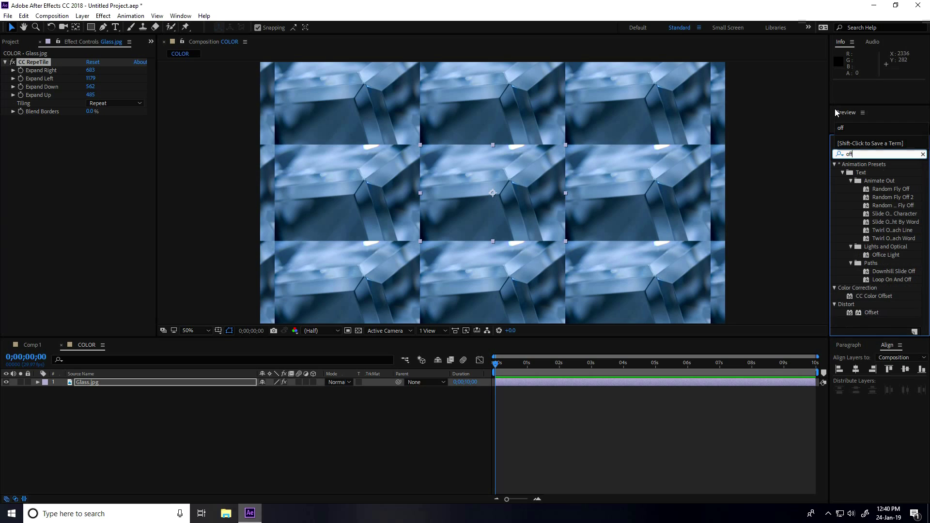
{"action": "left_click_drag", "start_coordinate": [873, 312], "coordinate": [96, 382]}
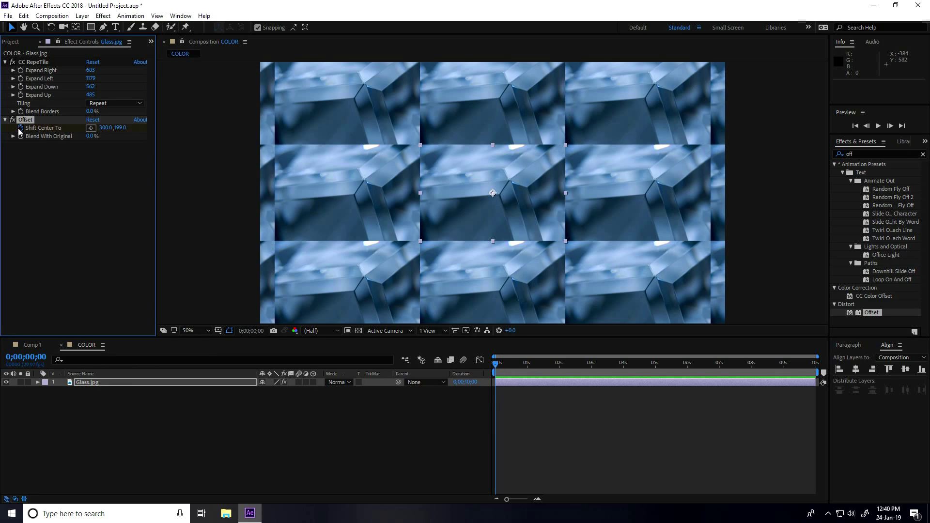
{"action": "left_click", "coordinate": [91, 128]}
{"action": "left_click", "coordinate": [787, 197]}
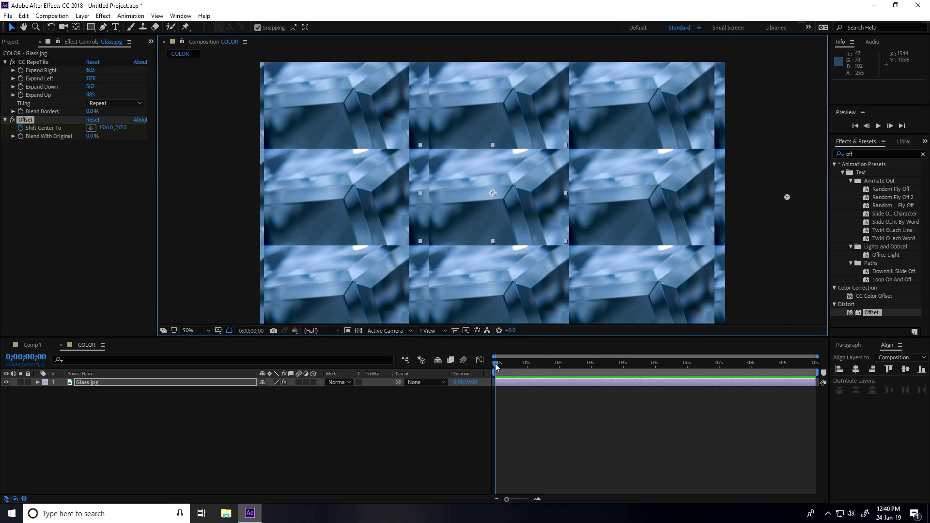
Step: Set a Shift Center To keyframe of -956, 151 at 0;00;09;29 and preview the sliding glass from the start
{"action": "left_click_drag", "start_coordinate": [496, 367], "coordinate": [857, 377]}
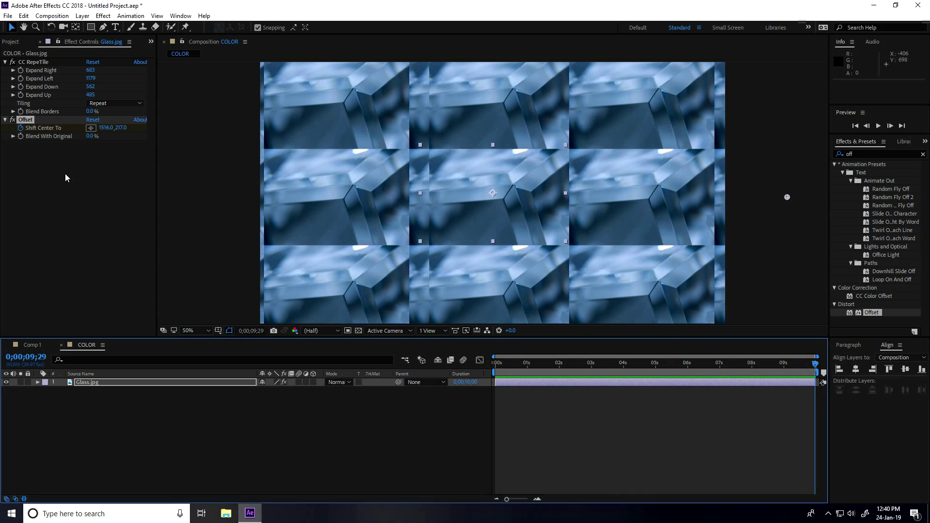
{"action": "left_click", "coordinate": [91, 128]}
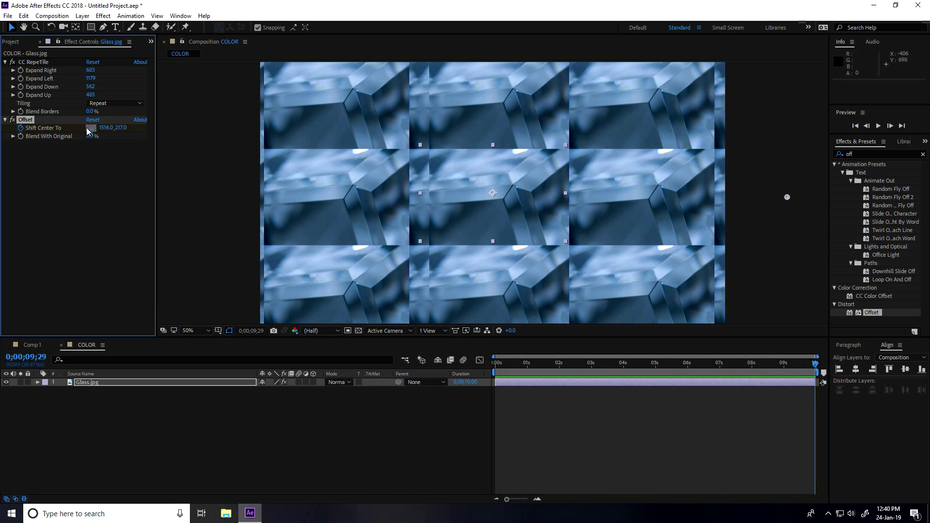
{"action": "left_click", "coordinate": [189, 181]}
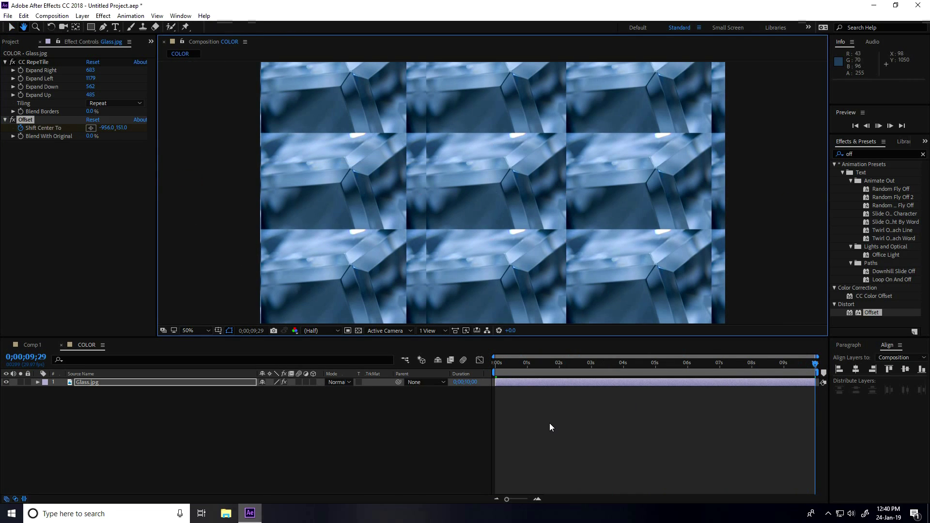
{"action": "key", "text": "space"}
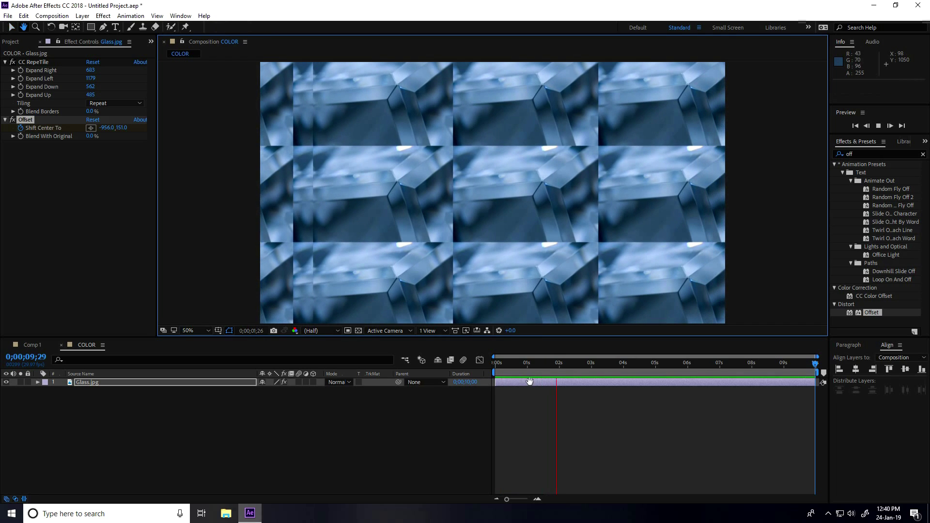
{"action": "left_click", "coordinate": [558, 365]}
{"action": "key", "text": "space"}
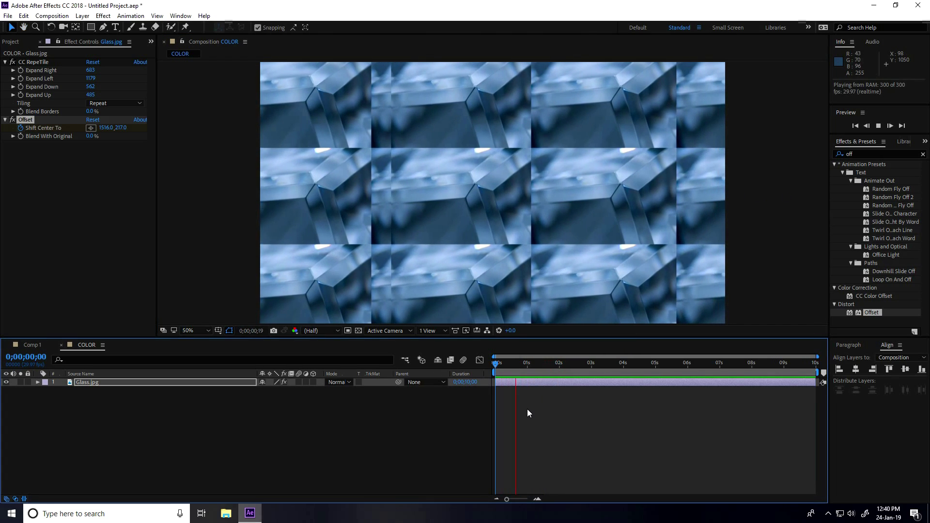
{"action": "key", "text": "space"}
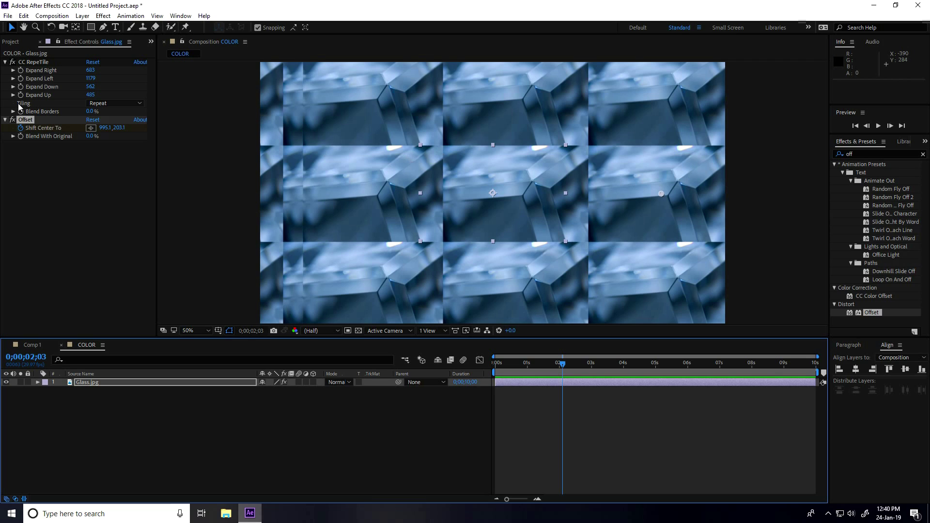
Step: Change CC RepeTile's Tiling to Unfold and preview the mirrored pattern, returning to about 0;00;00;18
{"action": "left_click", "coordinate": [101, 104]}
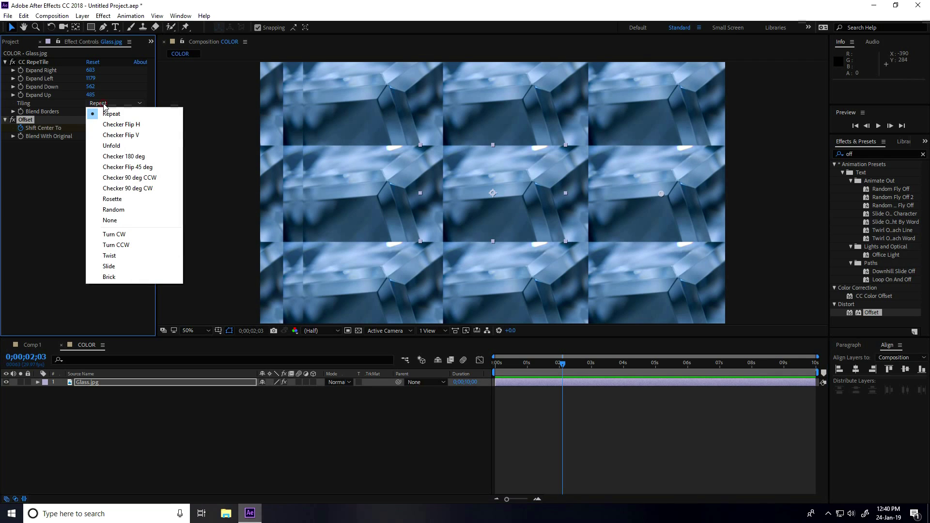
{"action": "left_click", "coordinate": [116, 149]}
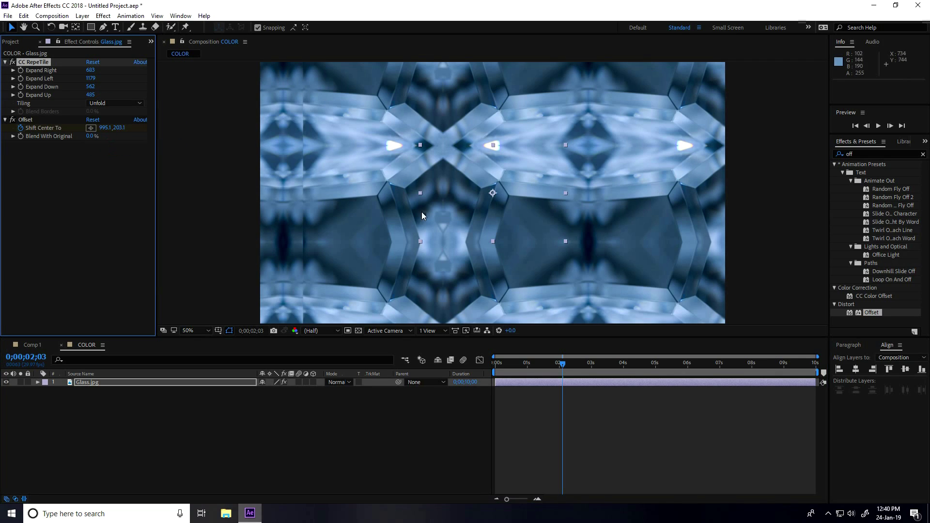
{"action": "left_click_drag", "start_coordinate": [563, 365], "coordinate": [452, 365]}
{"action": "key", "text": "space"}
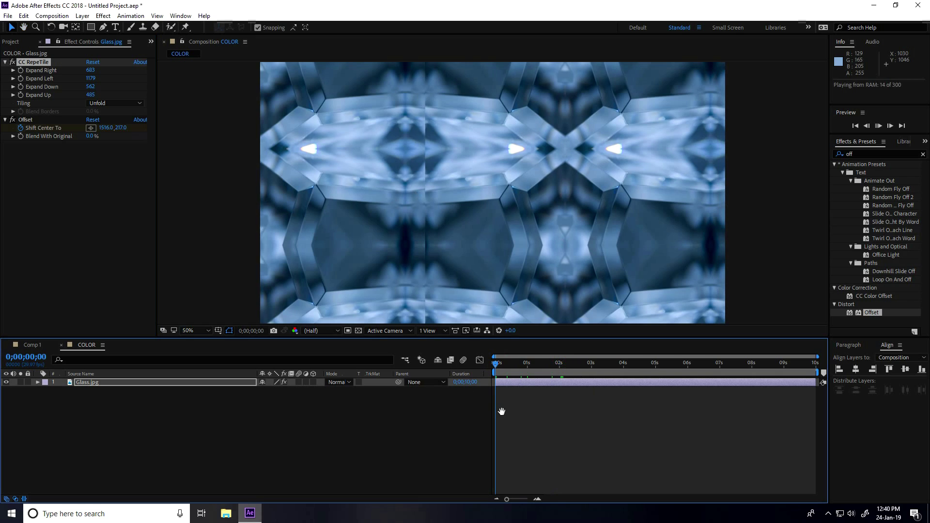
{"action": "left_click_drag", "start_coordinate": [543, 365], "coordinate": [515, 367]}
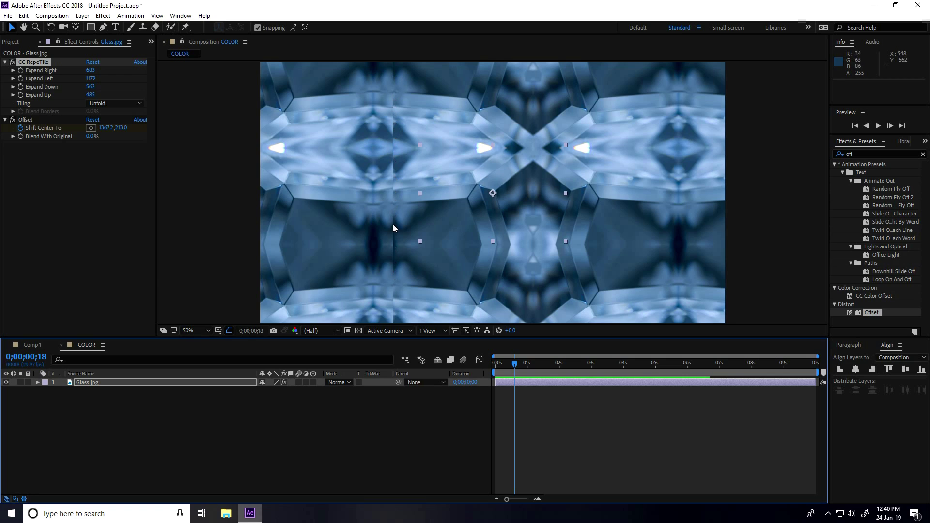
Step: Increase CC RepeTile's Expand Left to 1288 and preview the composition from the start
{"action": "left_click_drag", "start_coordinate": [91, 79], "coordinate": [154, 88]}
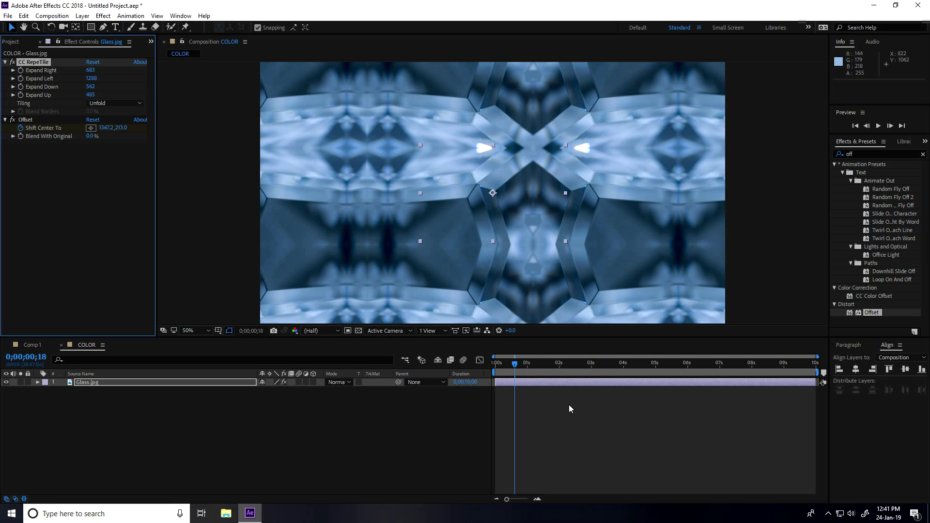
{"action": "left_click_drag", "start_coordinate": [513, 363], "coordinate": [494, 364]}
{"action": "key", "text": "space"}
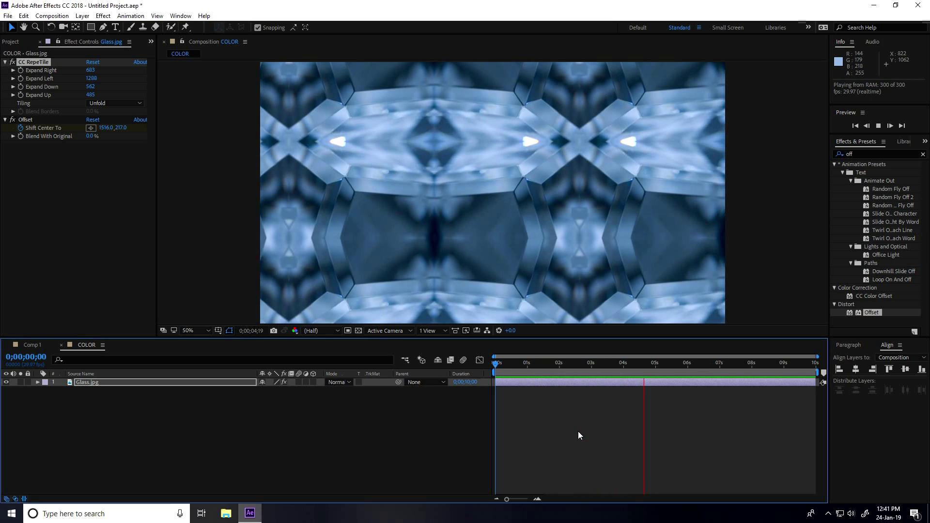
{"action": "key", "text": "space"}
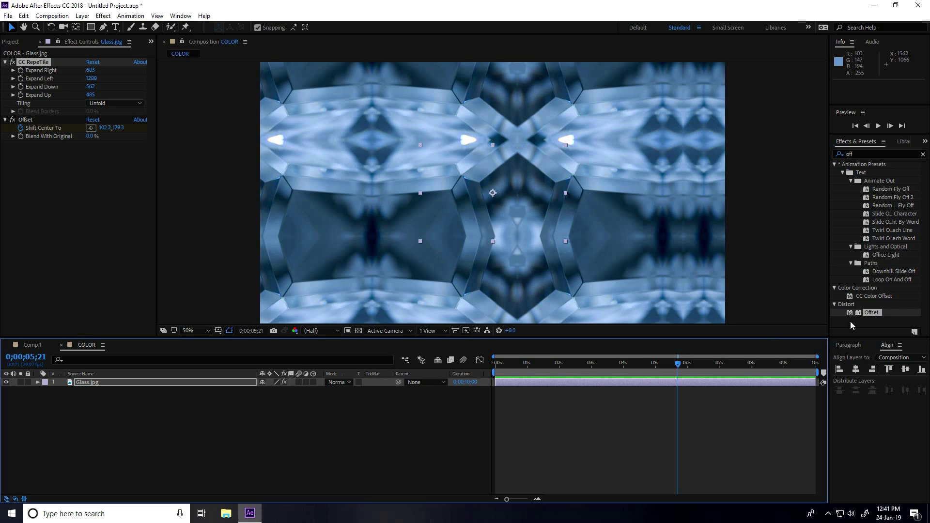
Step: Apply the Tint effect to Glass.jpg and set Amount to Tint to 40%
{"action": "left_click", "coordinate": [875, 154]}
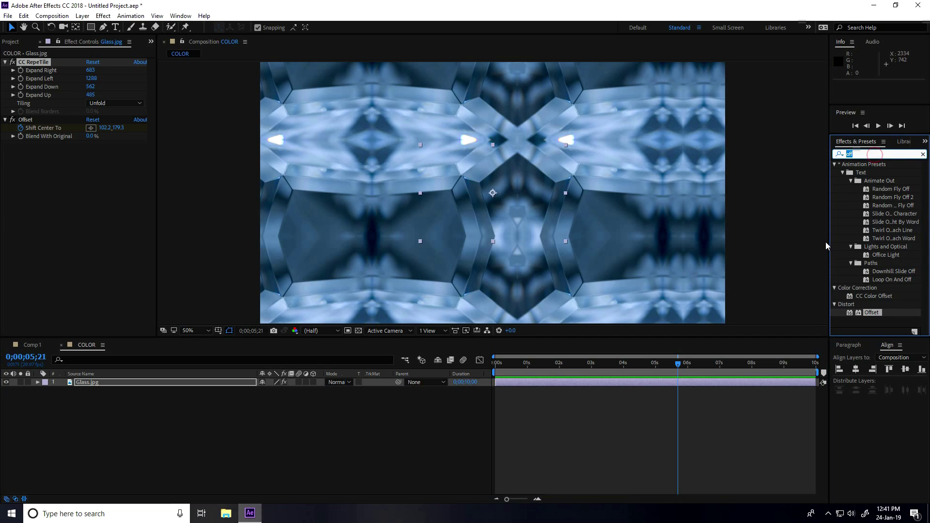
{"action": "type", "text": "tint"}
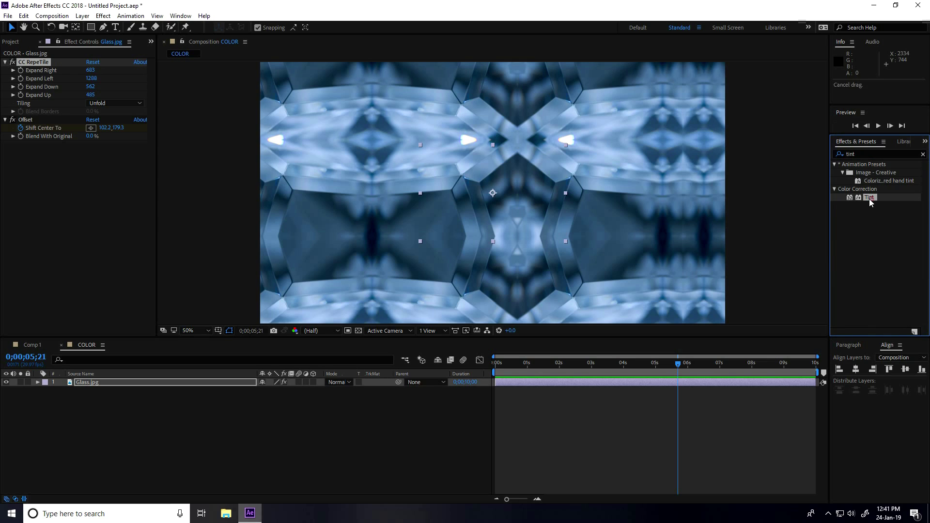
{"action": "left_click_drag", "start_coordinate": [869, 198], "coordinate": [115, 383]}
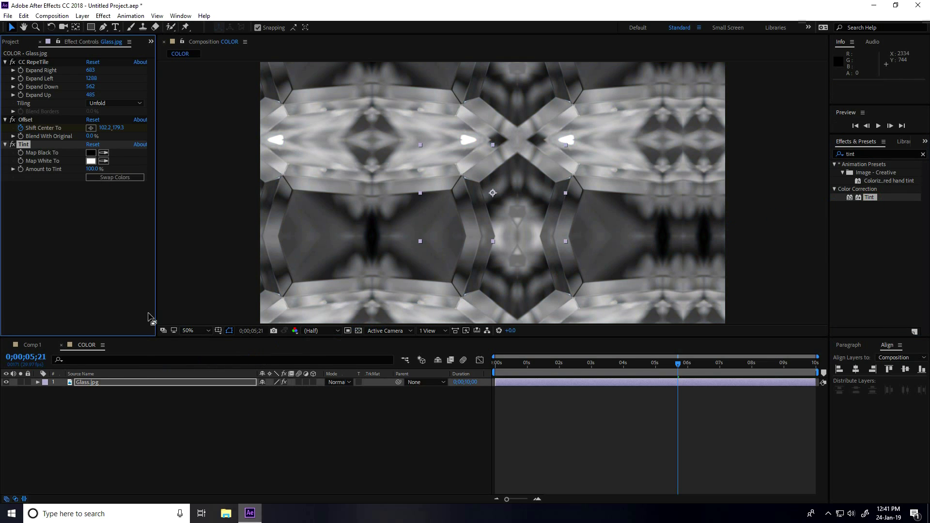
{"action": "left_click", "coordinate": [92, 169]}
{"action": "type", "text": "40"}
{"action": "key", "text": "Return"}
Step: Apply the Curves effect to Glass.jpg and bend the middle of the RGB curve downward to darken the image
{"action": "left_click", "coordinate": [867, 154]}
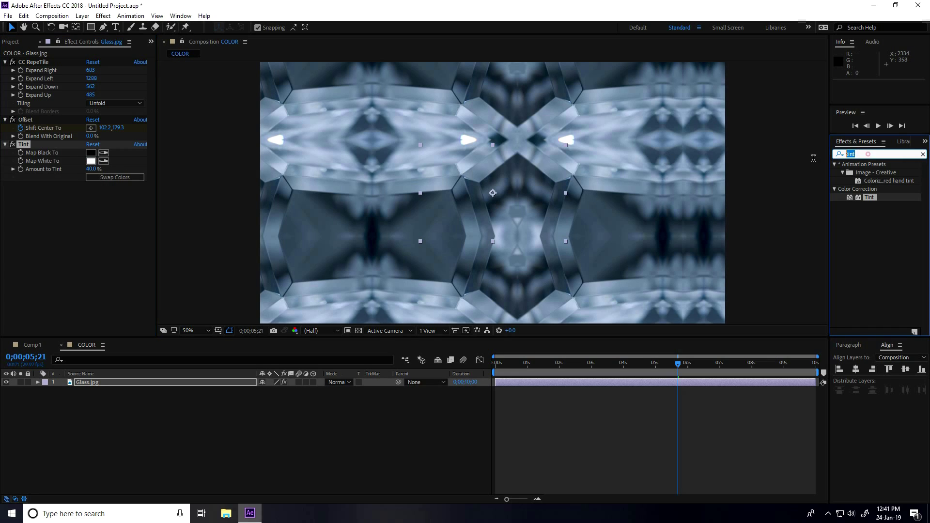
{"action": "type", "text": "cur"}
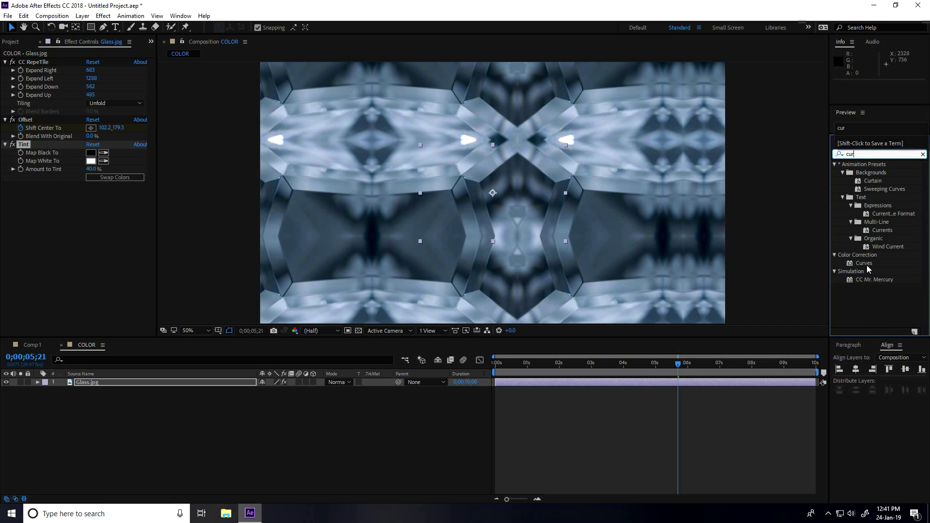
{"action": "left_click_drag", "start_coordinate": [864, 264], "coordinate": [98, 385]}
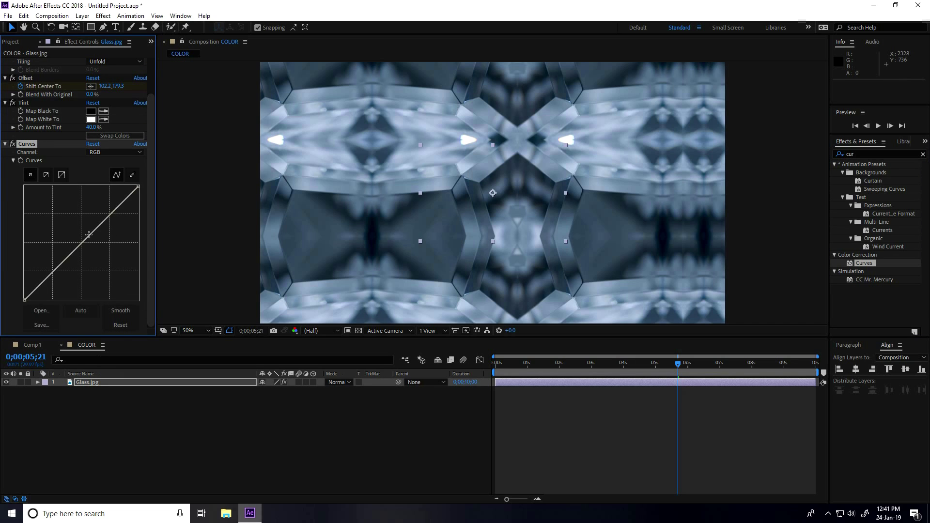
{"action": "left_click_drag", "start_coordinate": [89, 234], "coordinate": [100, 247]}
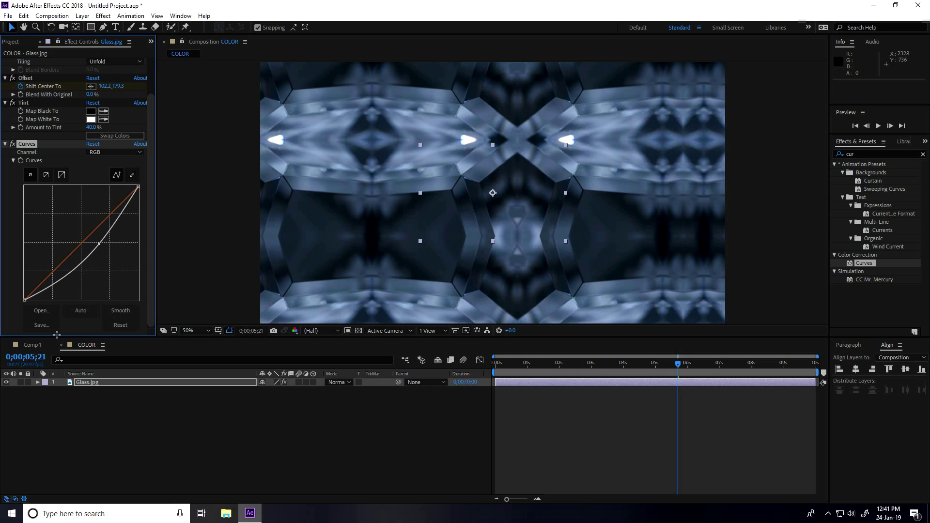
Step: Apply the Fast Blur (Legacy) effect to Glass.jpg and set its Blurriness to 10
{"action": "left_click", "coordinate": [853, 154]}
{"action": "type", "text": "fa"}
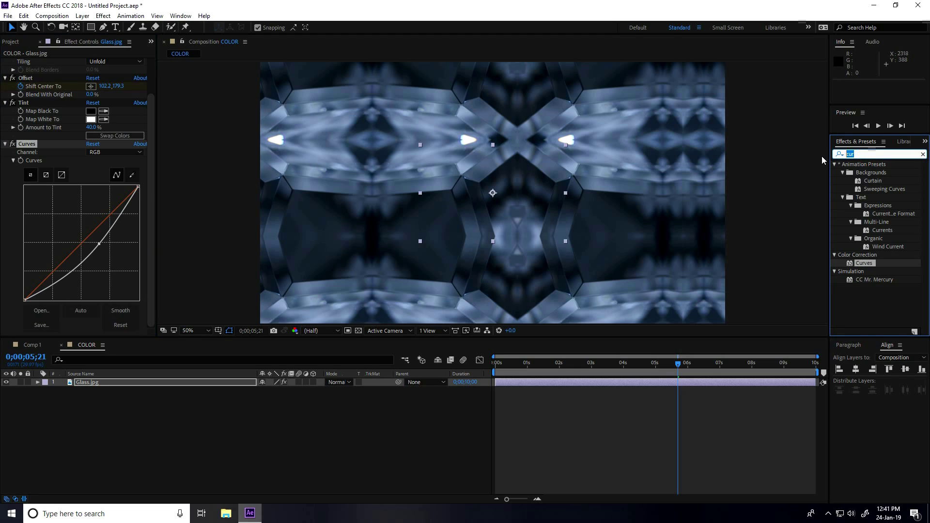
{"action": "type", "text": "st"}
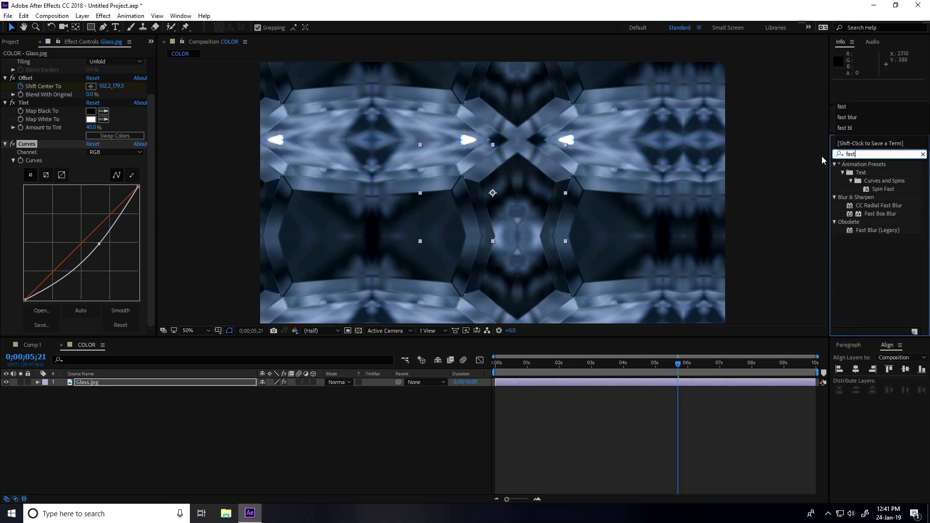
{"action": "left_click", "coordinate": [868, 231]}
{"action": "left_click_drag", "start_coordinate": [869, 230], "coordinate": [118, 382]}
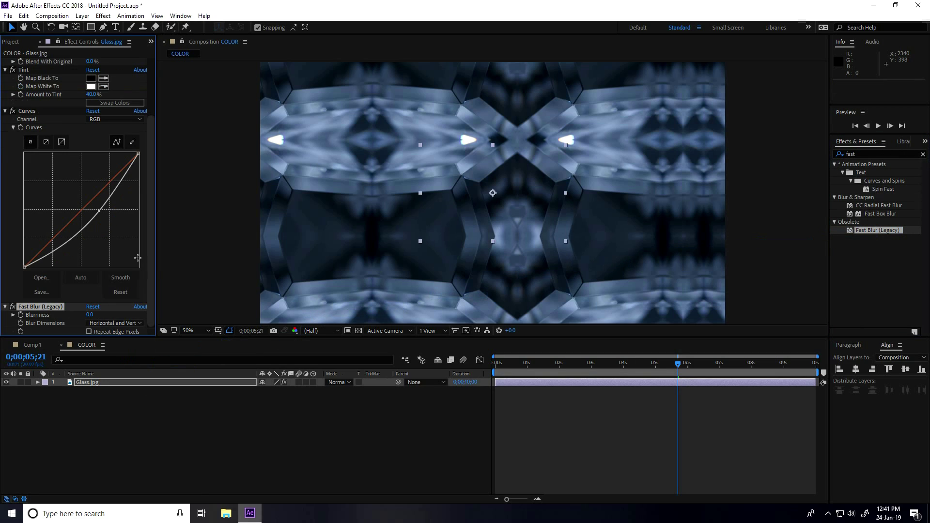
{"action": "left_click", "coordinate": [90, 315]}
{"action": "type", "text": "10"}
{"action": "key", "text": "Return"}
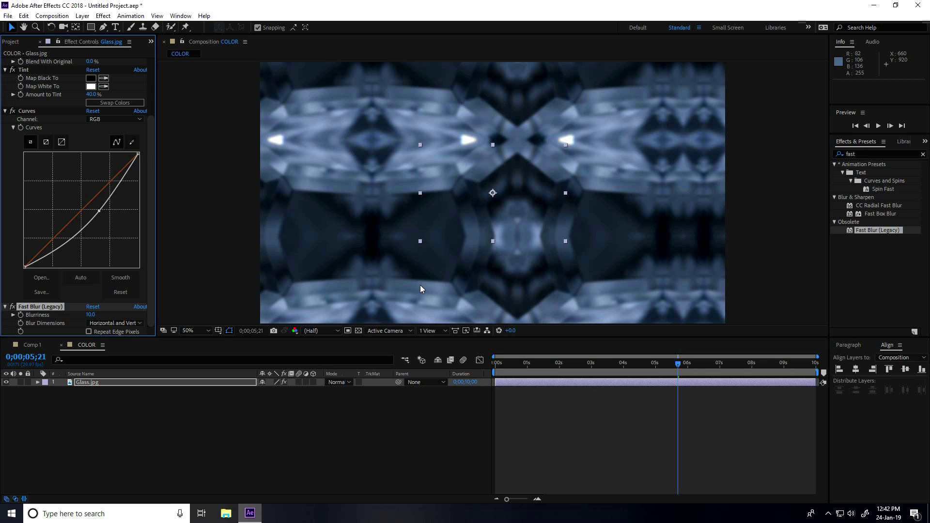
Step: Create a new 1920 x 1080, 10-second composition named FINA LOGO
{"action": "left_click", "coordinate": [60, 18]}
{"action": "left_click", "coordinate": [67, 30]}
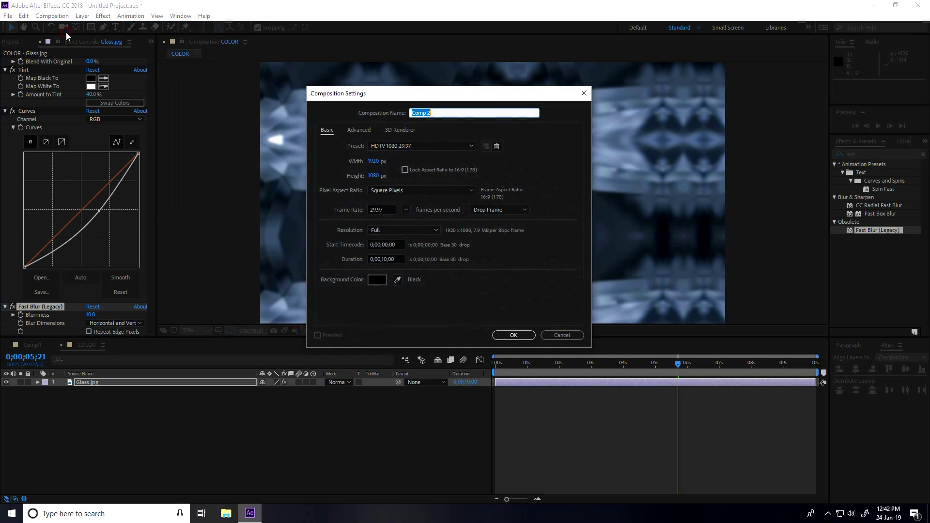
{"action": "type", "text": "FINA"}
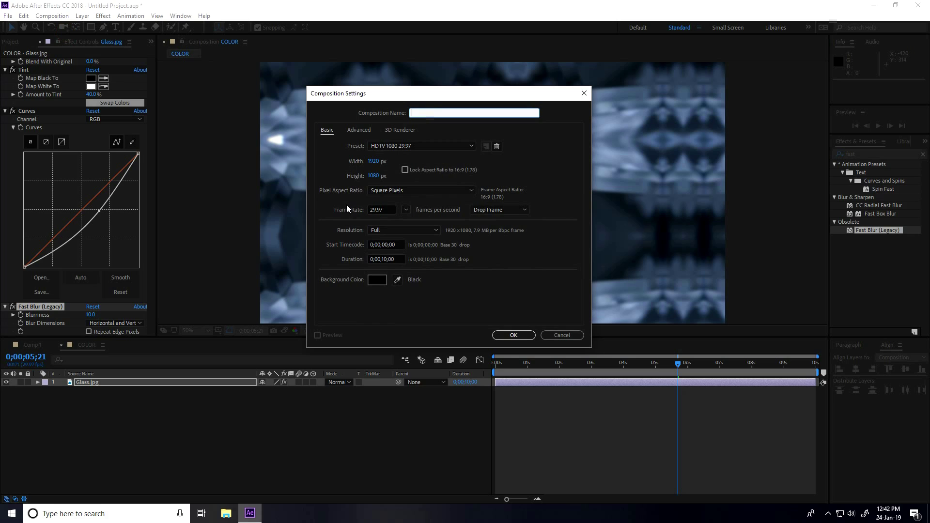
{"action": "type", "text": " LOGO"}
{"action": "left_click", "coordinate": [515, 336]}
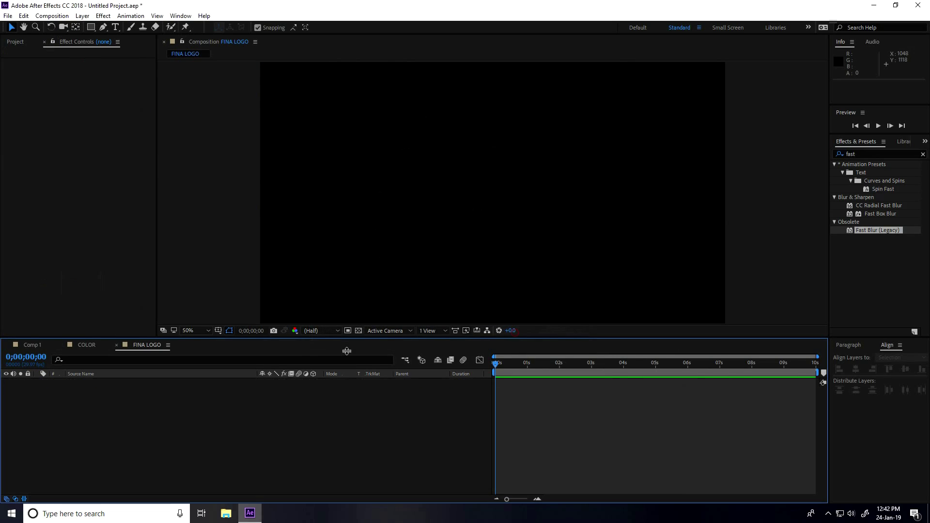
Step: Add a black 1920 x 1080 solid named BG to the FINA LOGO composition
{"action": "right_click", "coordinate": [124, 425]}
{"action": "mouse_move", "coordinate": [207, 318]}
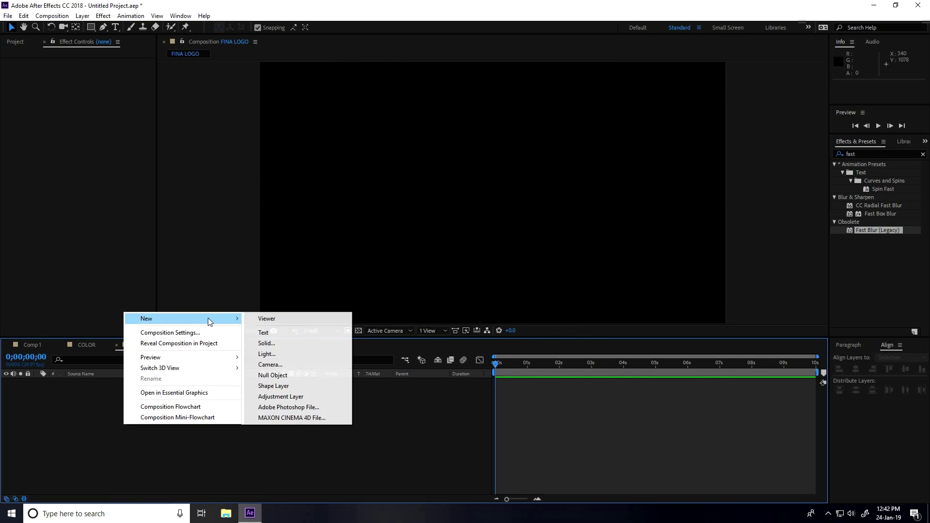
{"action": "left_click", "coordinate": [283, 347]}
{"action": "type", "text": "BG"}
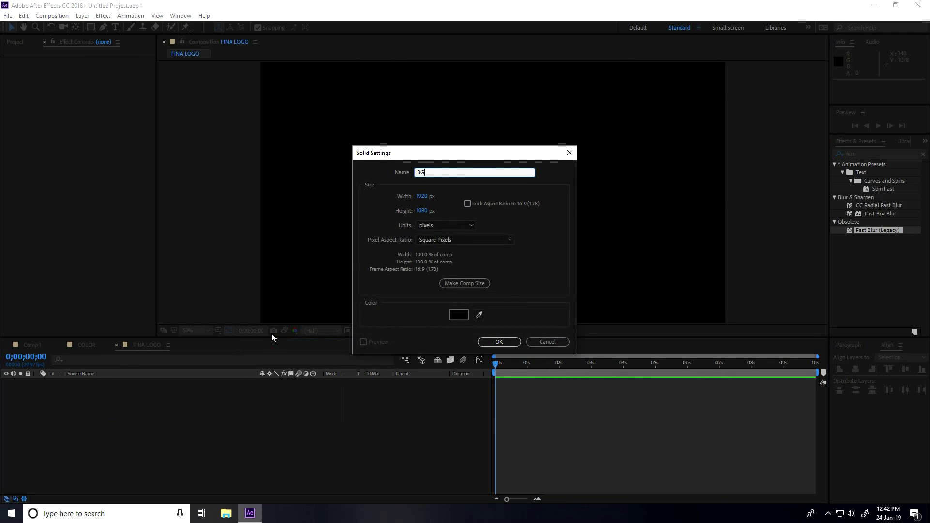
{"action": "key", "text": "Return"}
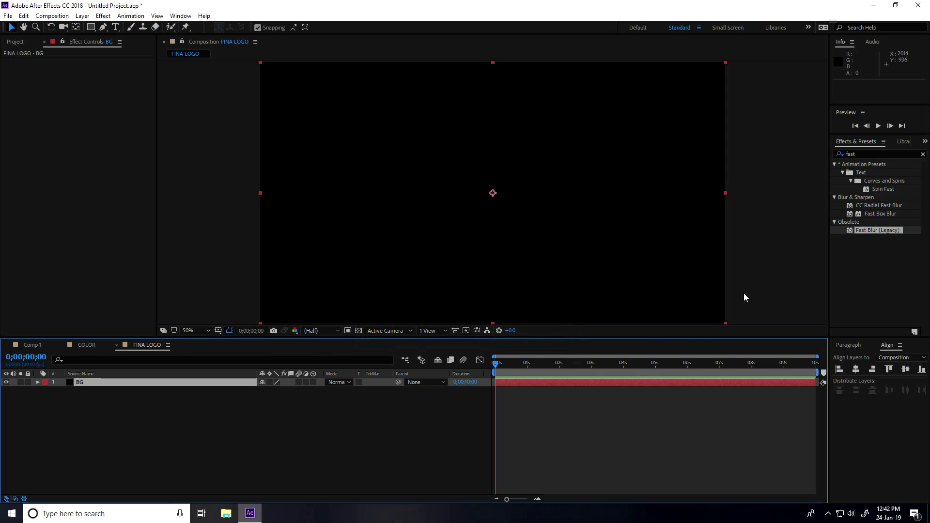
Step: Apply the Gradient Ramp effect to the BG solid and set Ramp Shape to Radial Ramp
{"action": "left_click", "coordinate": [855, 154]}
{"action": "type", "text": "RAm"}
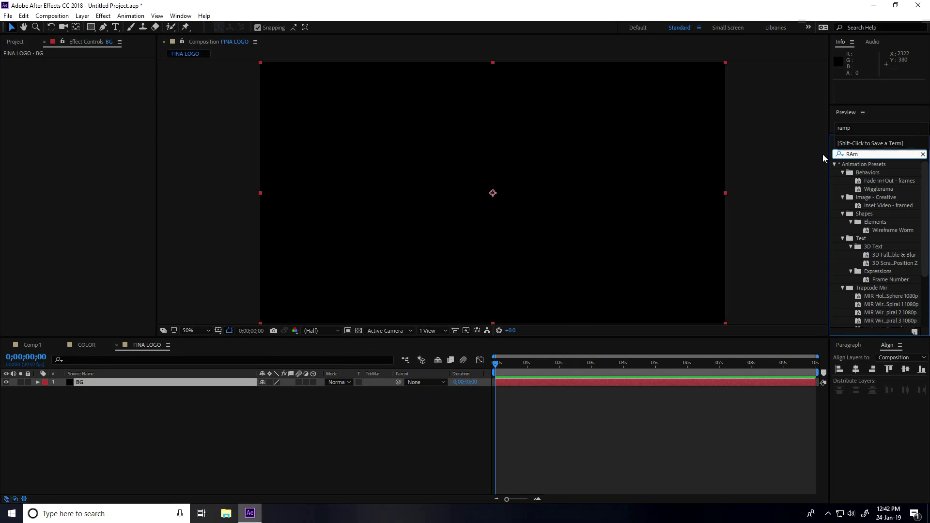
{"action": "key", "text": "BackSpace"}
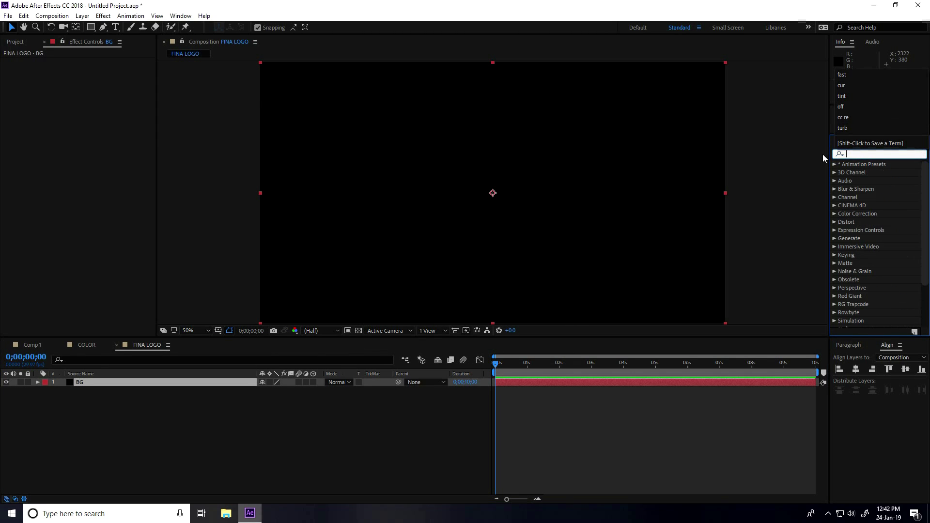
{"action": "type", "text": "ramp"}
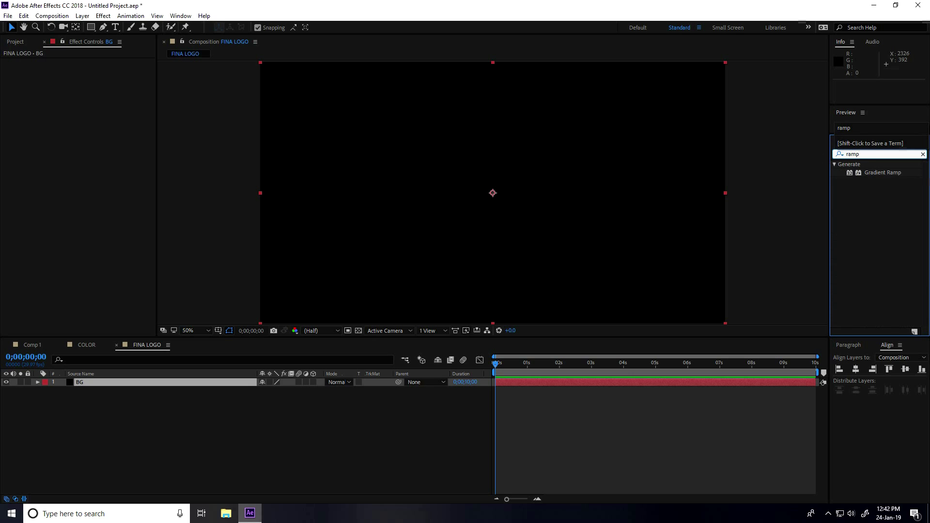
{"action": "left_click_drag", "start_coordinate": [886, 173], "coordinate": [92, 380]}
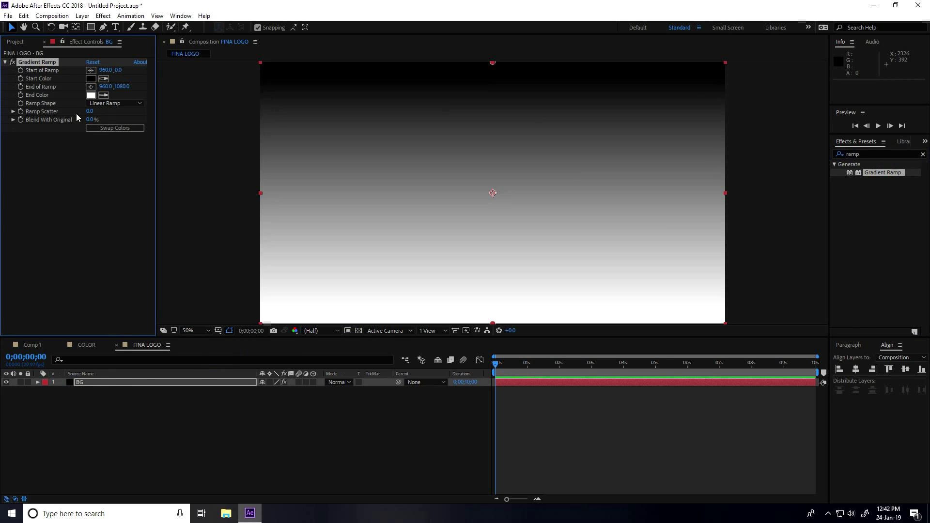
{"action": "left_click", "coordinate": [115, 103]}
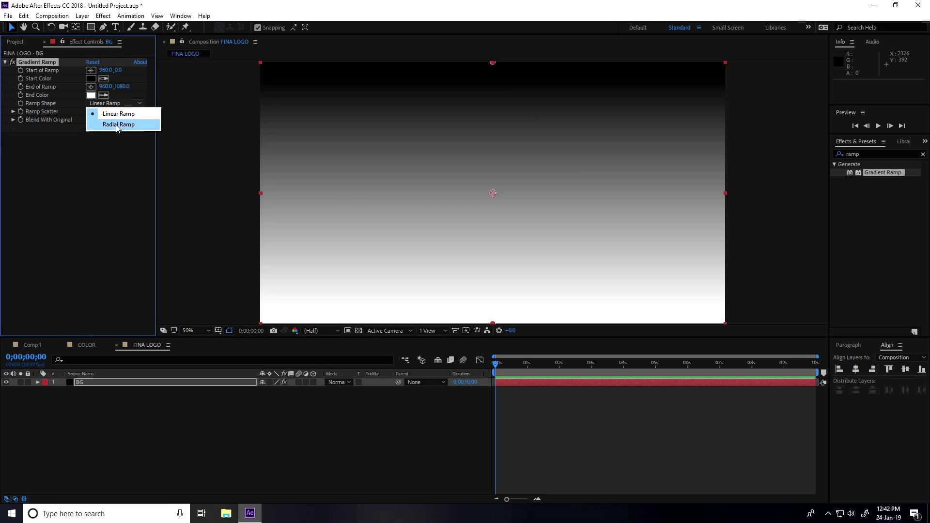
{"action": "left_click", "coordinate": [116, 125]}
Step: Color the BG ramp from dark red 160202 to black 000000 and move its start point to 960, 536
{"action": "left_click", "coordinate": [91, 79]}
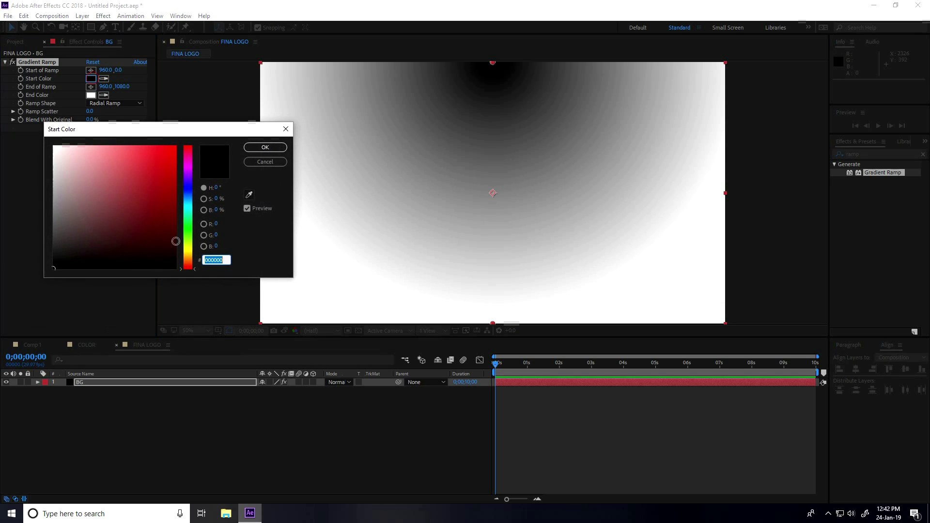
{"action": "left_click", "coordinate": [165, 257]}
{"action": "left_click", "coordinate": [265, 147]}
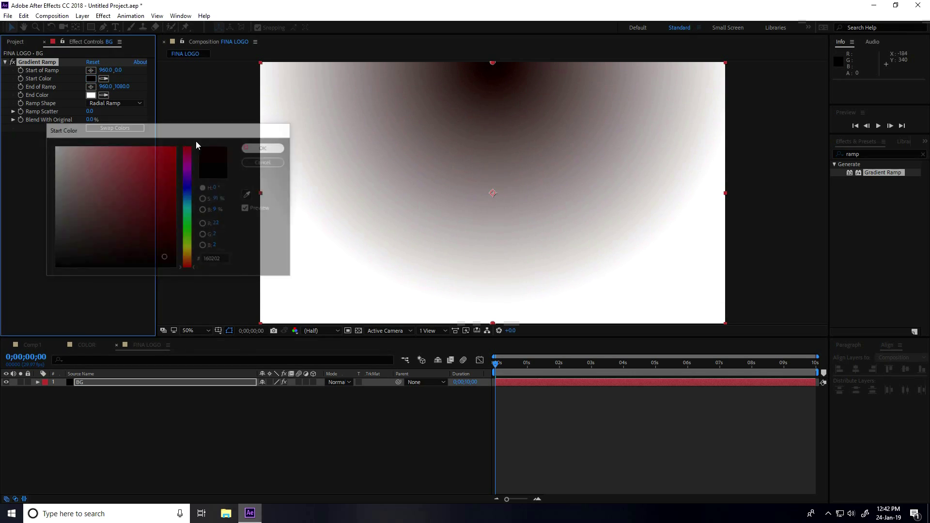
{"action": "left_click", "coordinate": [91, 95]}
{"action": "left_click_drag", "start_coordinate": [155, 242], "coordinate": [188, 293]}
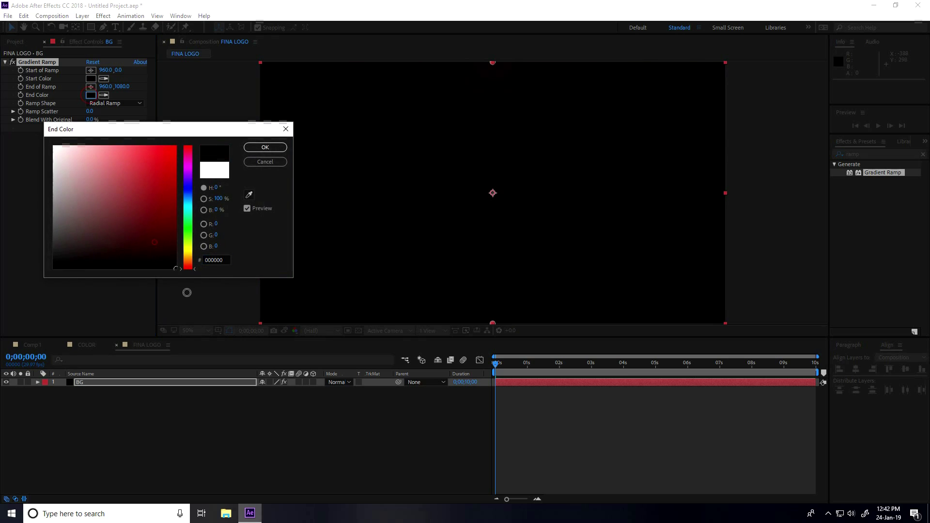
{"action": "left_click", "coordinate": [247, 150]}
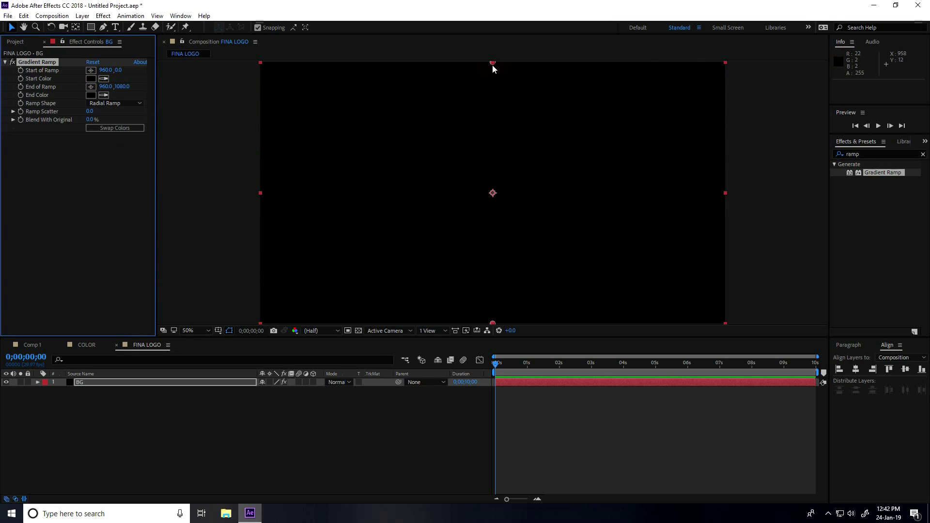
{"action": "left_click_drag", "start_coordinate": [492, 63], "coordinate": [493, 193]}
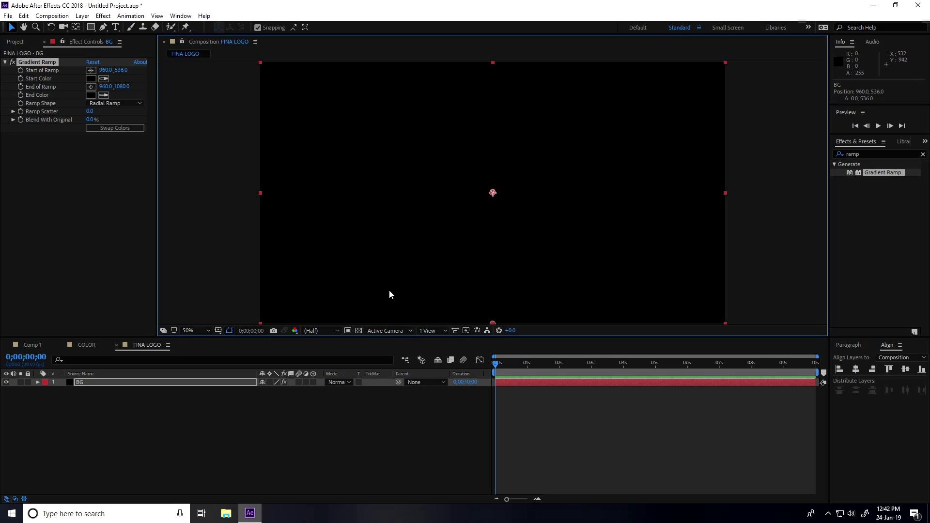
Step: Add the COLOR and Comp 1 compositions to FINA LOGO, stacked with Comp 1 on top, COLOR beneath it and BG last
{"action": "left_click", "coordinate": [15, 43]}
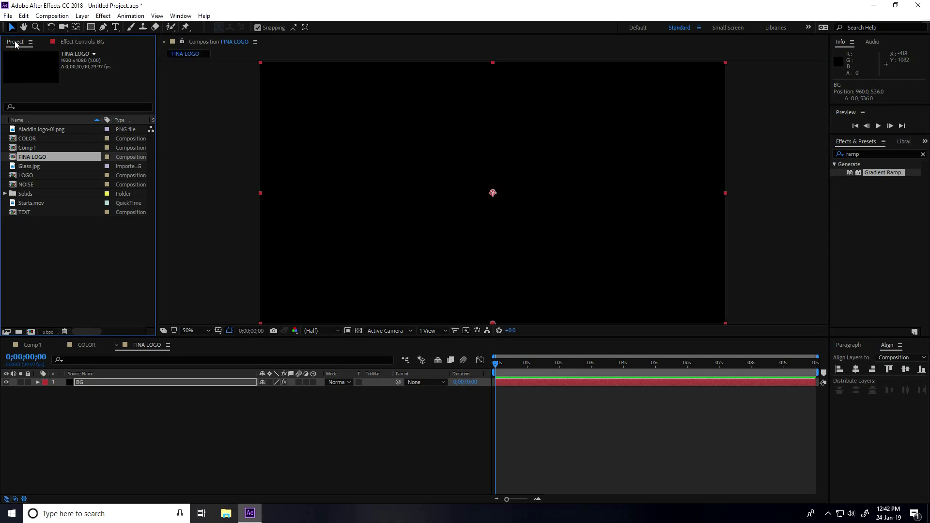
{"action": "left_click", "coordinate": [41, 139]}
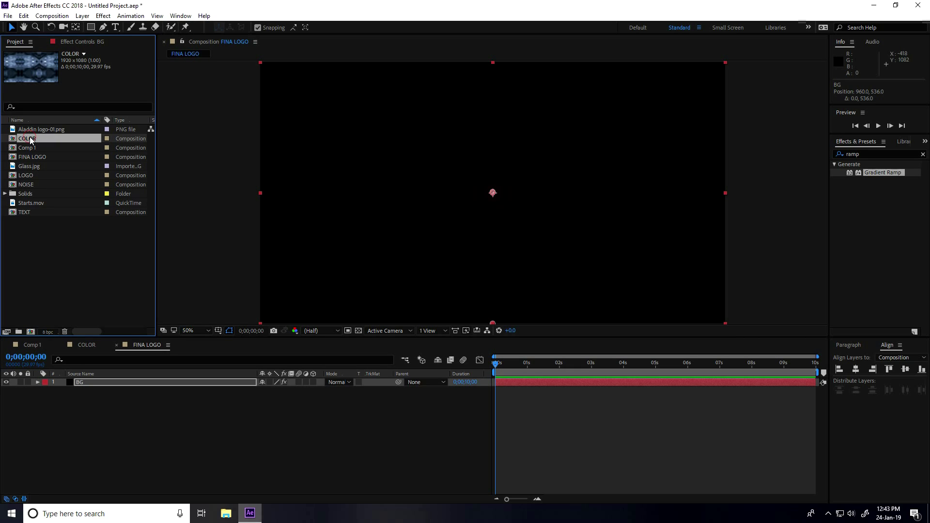
{"action": "left_click_drag", "start_coordinate": [30, 140], "coordinate": [98, 458]}
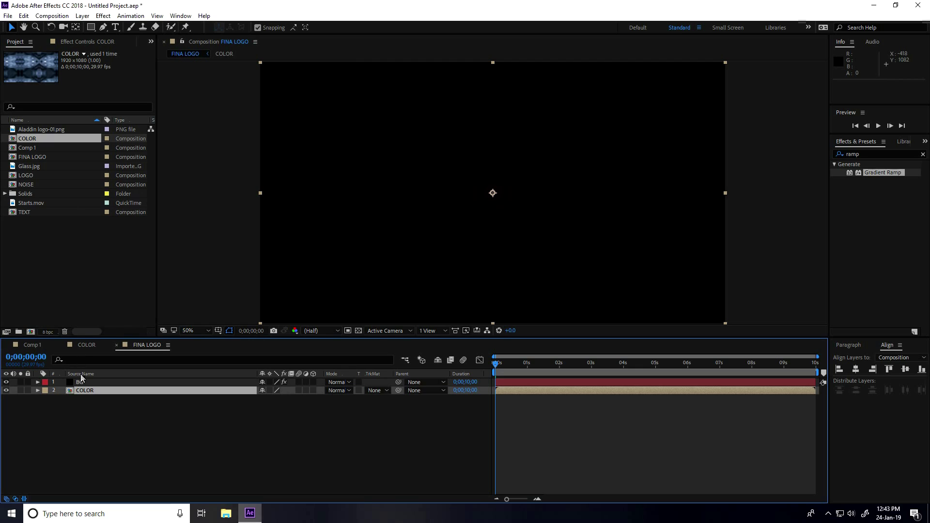
{"action": "mouse_move", "coordinate": [80, 378]}
{"action": "left_mouse_down"}
{"action": "mouse_move", "coordinate": [81, 425]}
{"action": "mouse_move", "coordinate": [80, 389]}
{"action": "left_mouse_up"}
{"action": "left_click", "coordinate": [20, 150]}
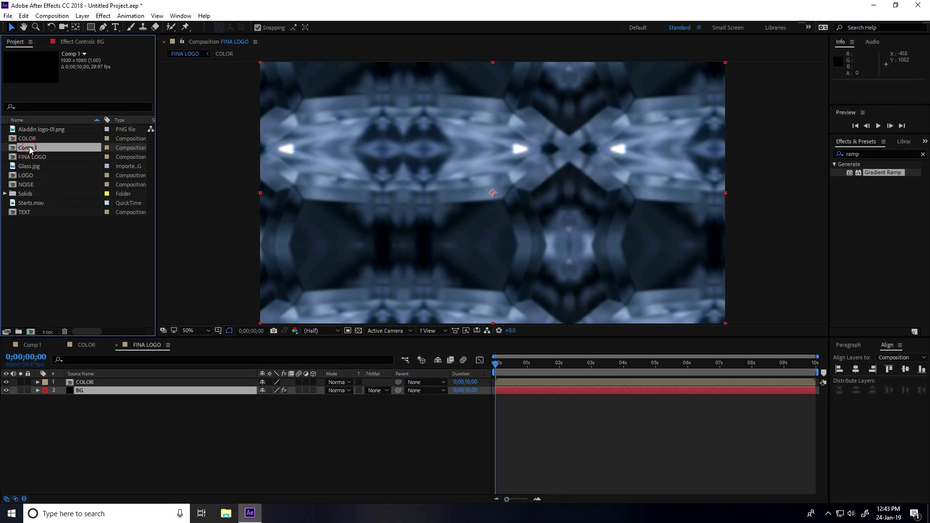
{"action": "left_click_drag", "start_coordinate": [30, 150], "coordinate": [87, 388]}
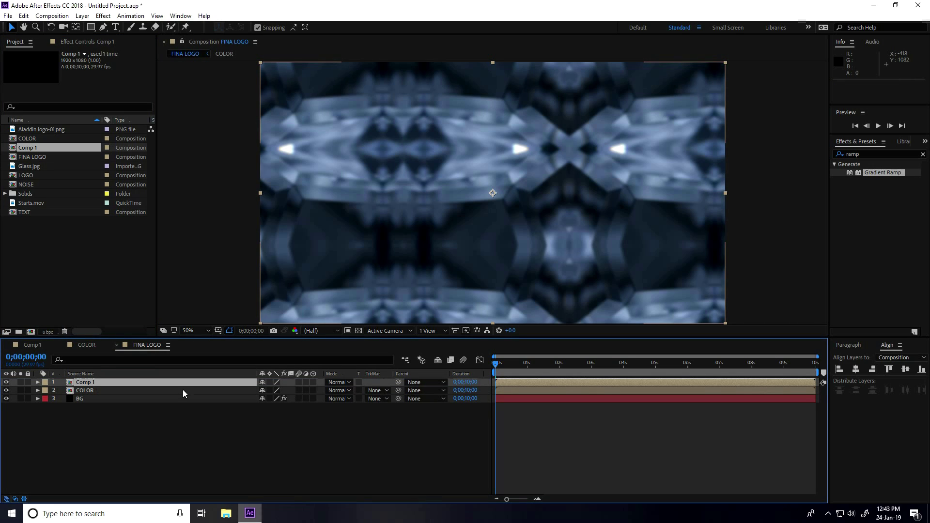
Step: Set the COLOR layer's track matte to Alpha Matte "Comp 1" and preview the animation, stopping at 0;00;02;27
{"action": "left_click", "coordinate": [85, 391]}
{"action": "left_click", "coordinate": [380, 390]}
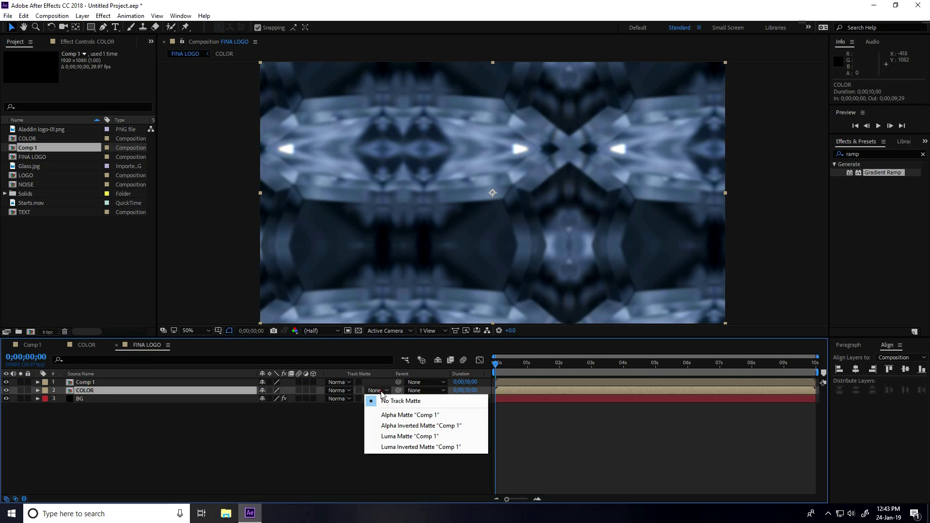
{"action": "left_click", "coordinate": [411, 414]}
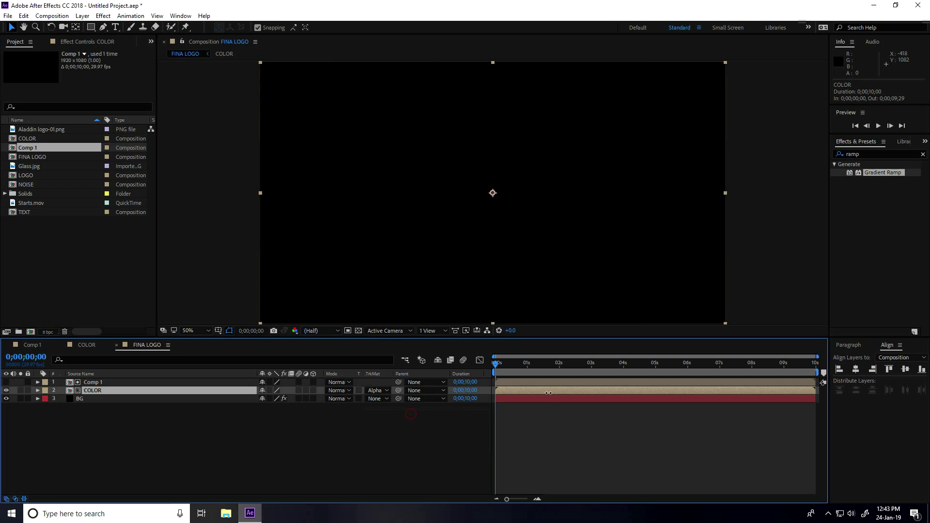
{"action": "key", "text": "space"}
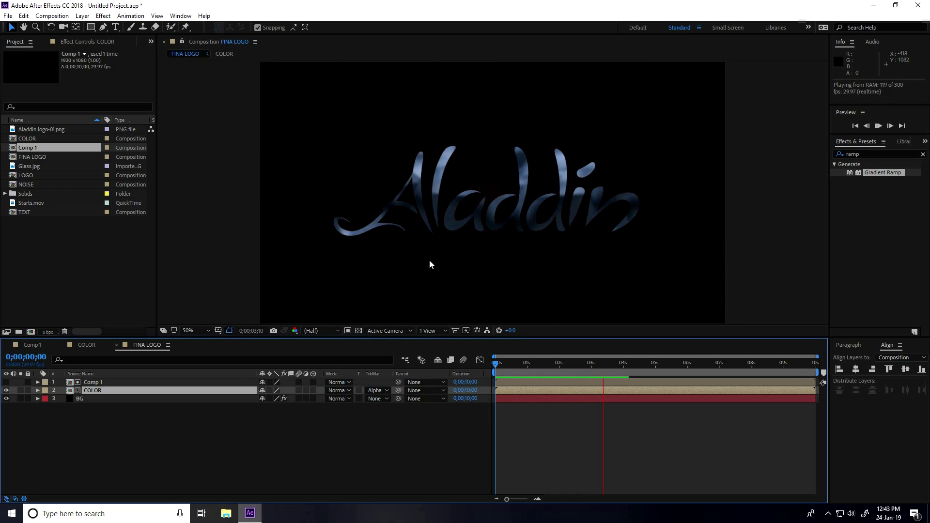
{"action": "left_click_drag", "start_coordinate": [625, 364], "coordinate": [588, 368]}
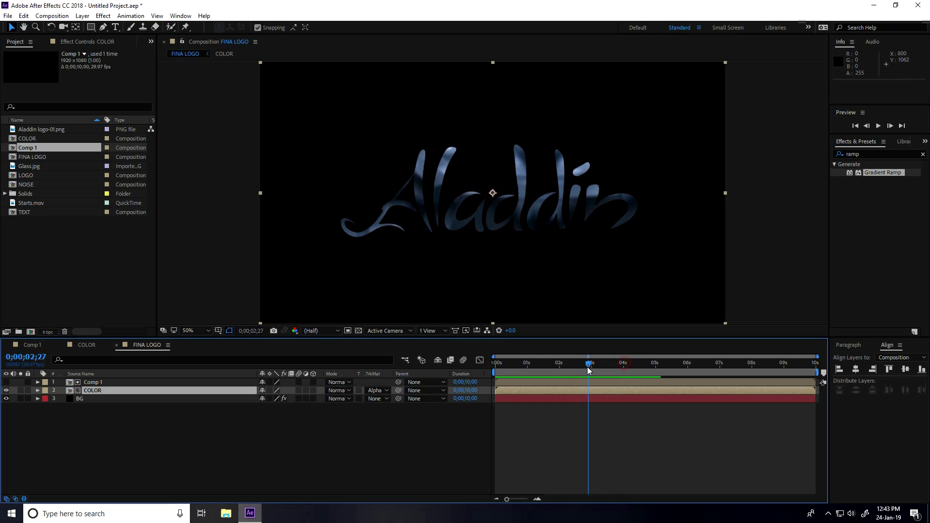
Step: Apply the CC Blobbylize effect to the COLOR layer in FINA LOGO
{"action": "left_click", "coordinate": [866, 154]}
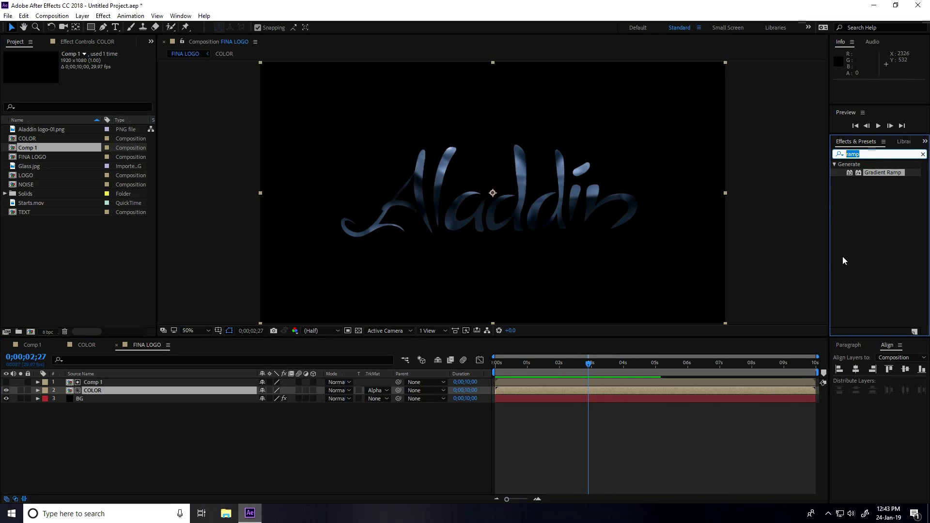
{"action": "type", "text": "c"}
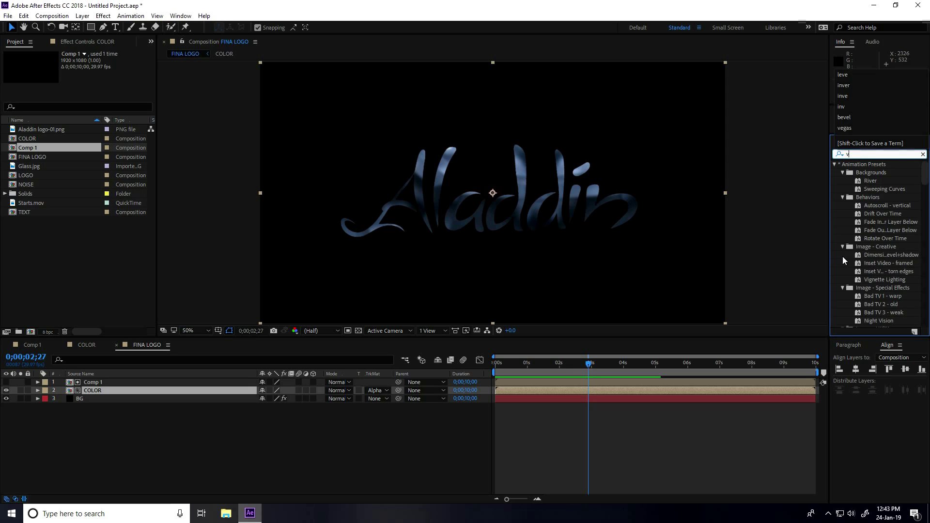
{"action": "type", "text": "c"}
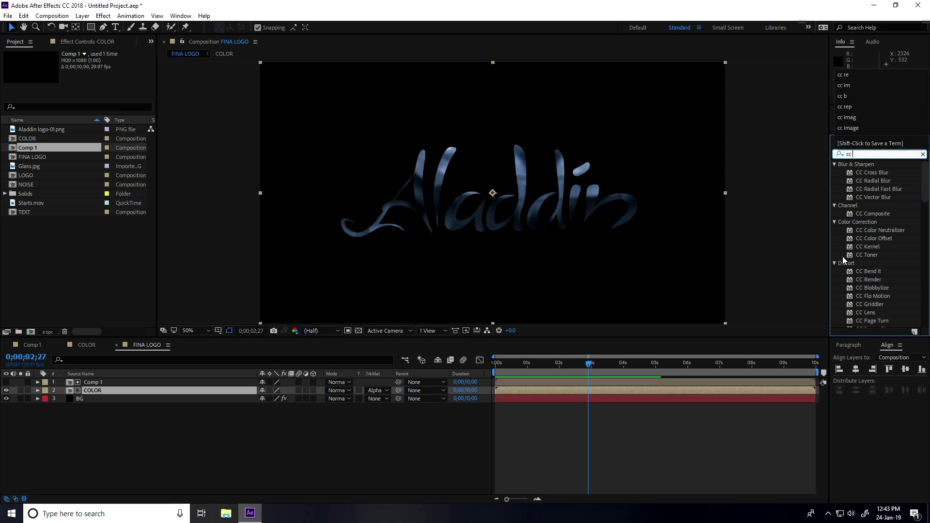
{"action": "type", "text": " bl"}
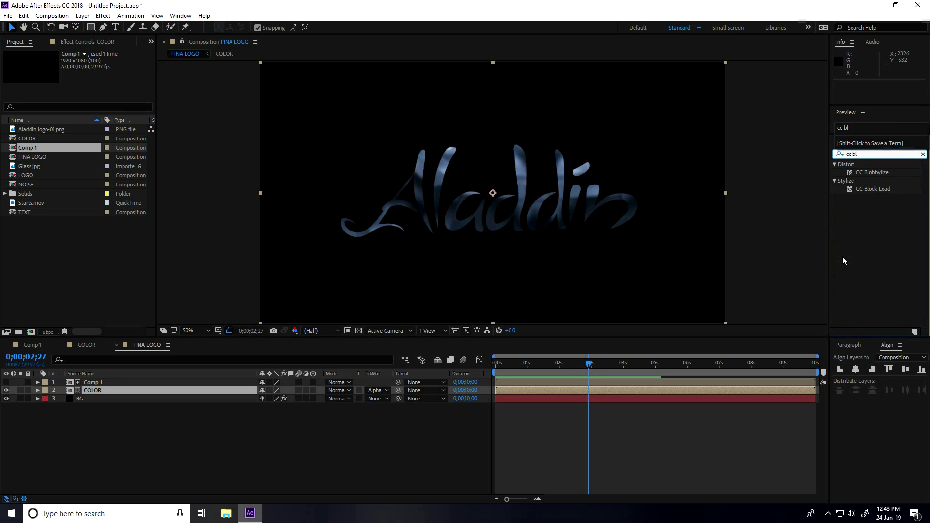
{"action": "left_click", "coordinate": [868, 173]}
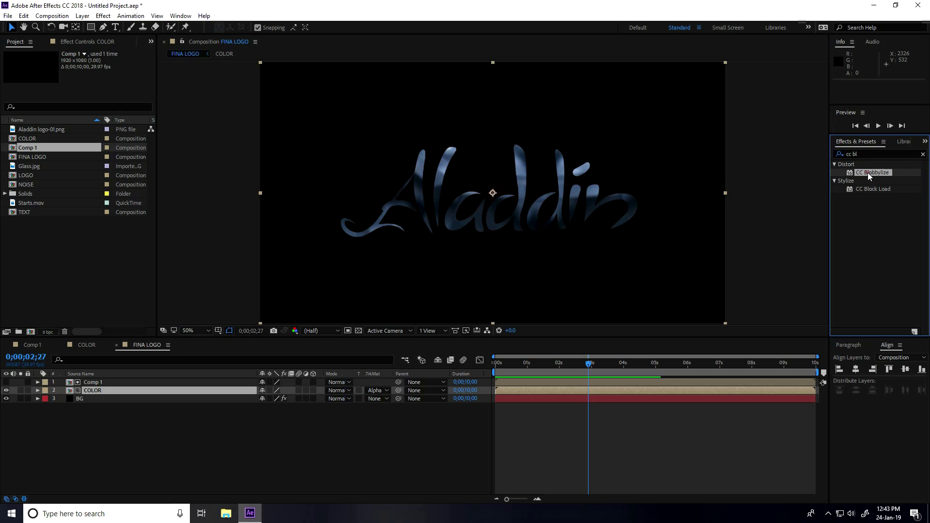
{"action": "left_click_drag", "start_coordinate": [882, 175], "coordinate": [102, 390]}
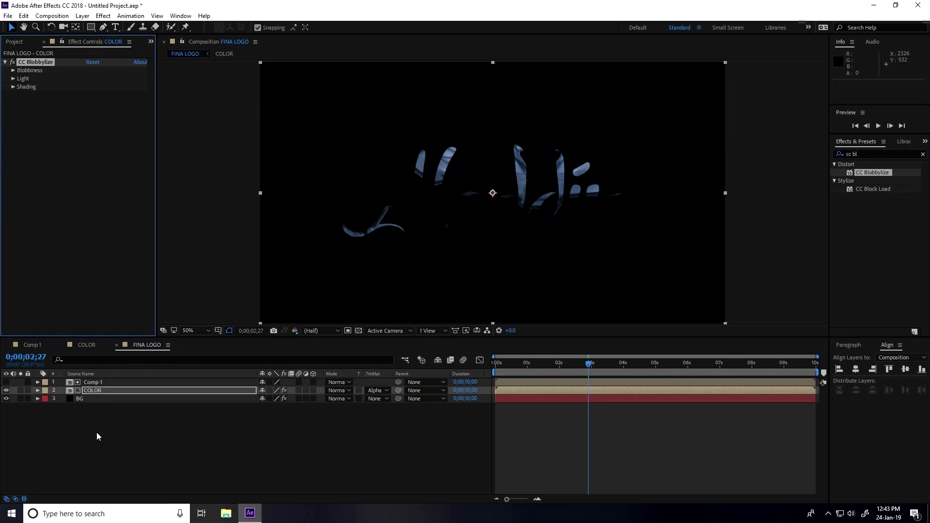
Step: At 0;00;02;02, set the CC Blobbylize Blob Layer to Comp 1 and its Property to Alpha
{"action": "left_click_drag", "start_coordinate": [587, 363], "coordinate": [562, 363]}
{"action": "left_click", "coordinate": [20, 75]}
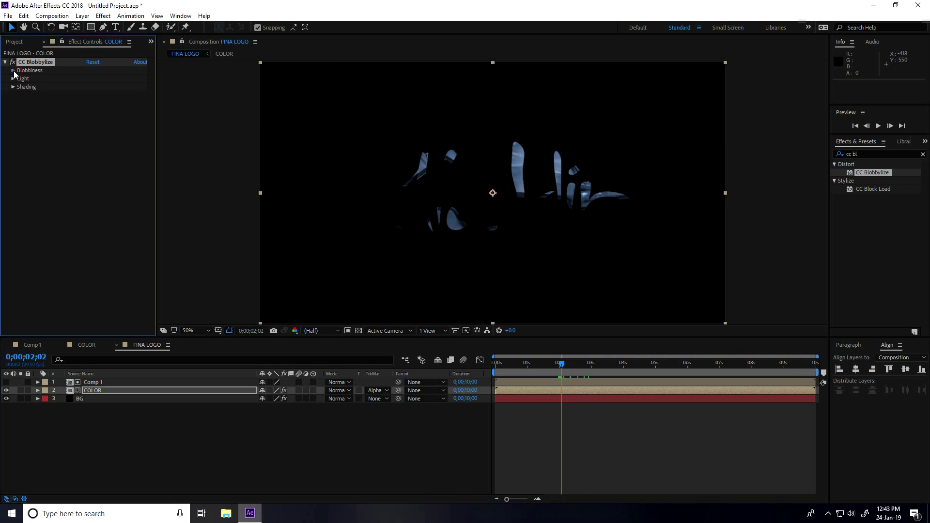
{"action": "left_click", "coordinate": [13, 71]}
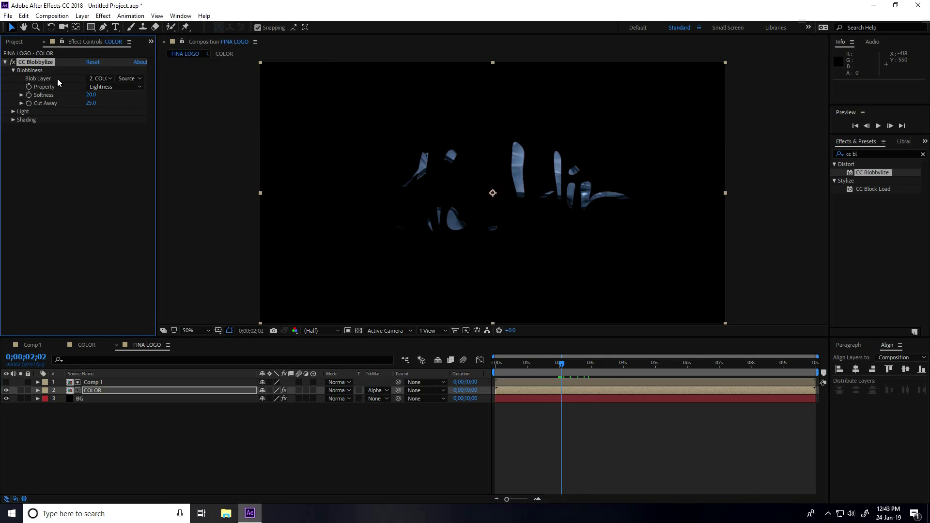
{"action": "left_click", "coordinate": [109, 79]}
{"action": "left_click", "coordinate": [111, 103]}
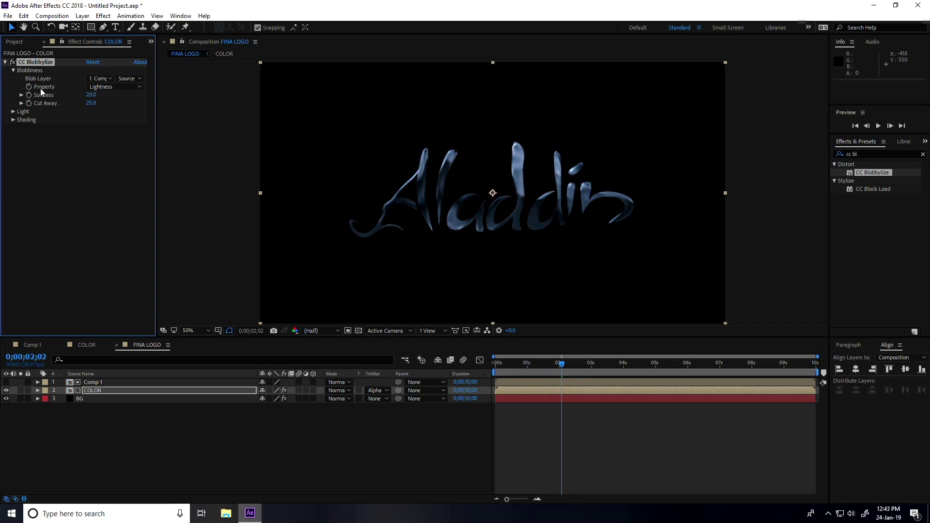
{"action": "left_click", "coordinate": [127, 87]}
{"action": "left_click", "coordinate": [119, 129]}
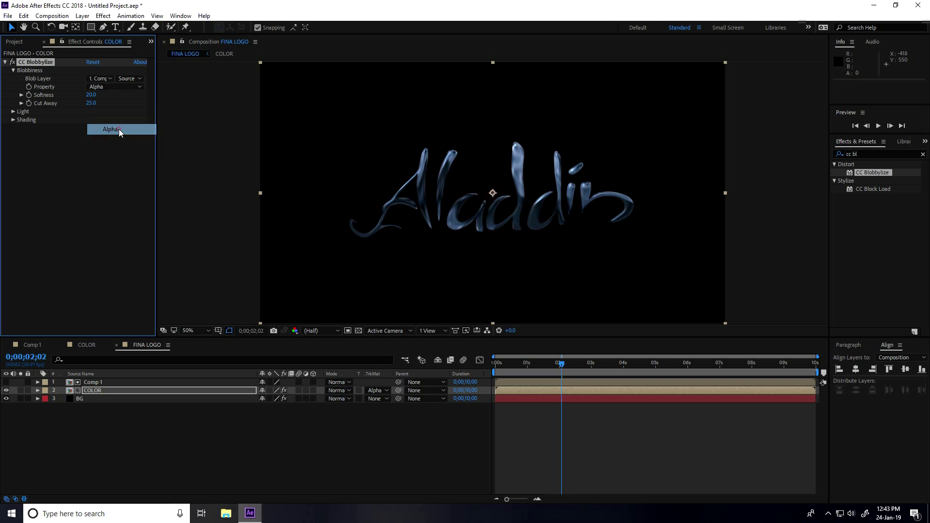
Step: Set the CC Blobbylize Softness to 10 and Cut Away to 5, with Point Light as its light type
{"action": "left_click", "coordinate": [13, 112]}
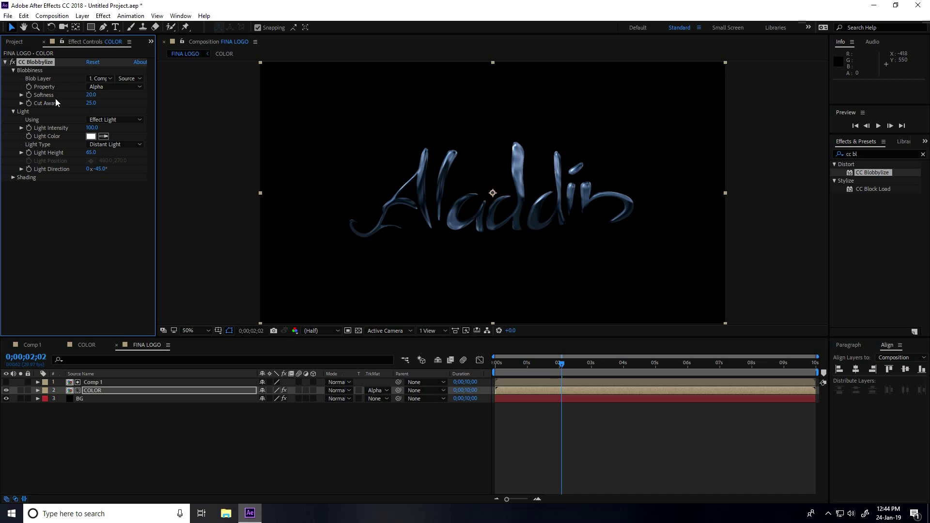
{"action": "left_click", "coordinate": [93, 95]}
{"action": "type", "text": "10"}
{"action": "key", "text": "Return"}
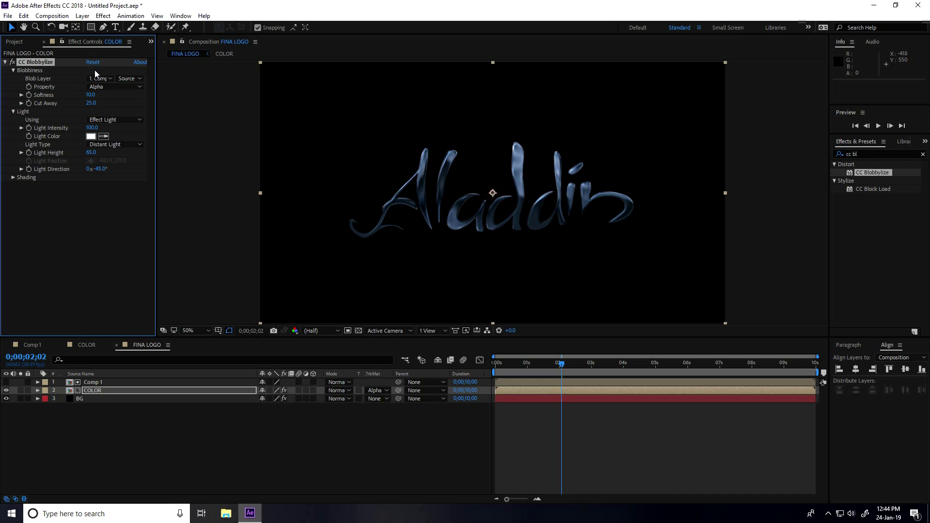
{"action": "left_click", "coordinate": [92, 103]}
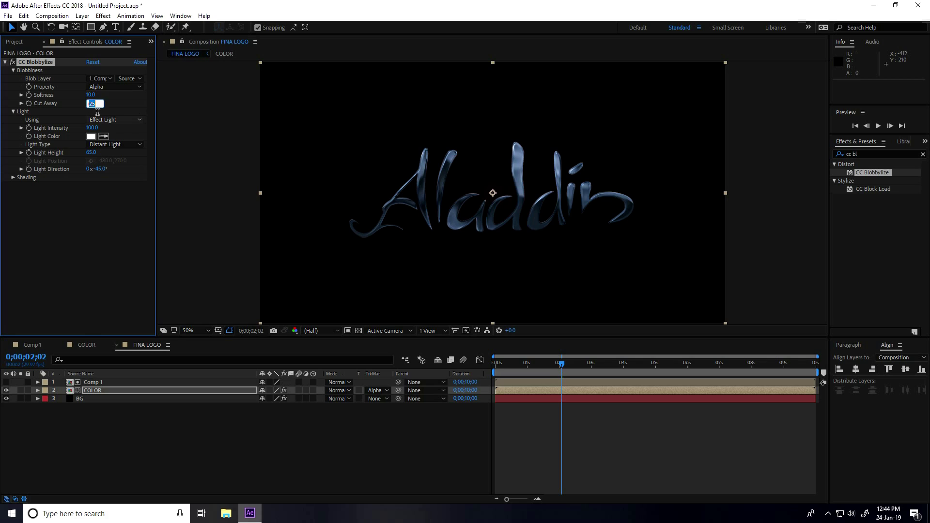
{"action": "type", "text": "5"}
{"action": "key", "text": "Return"}
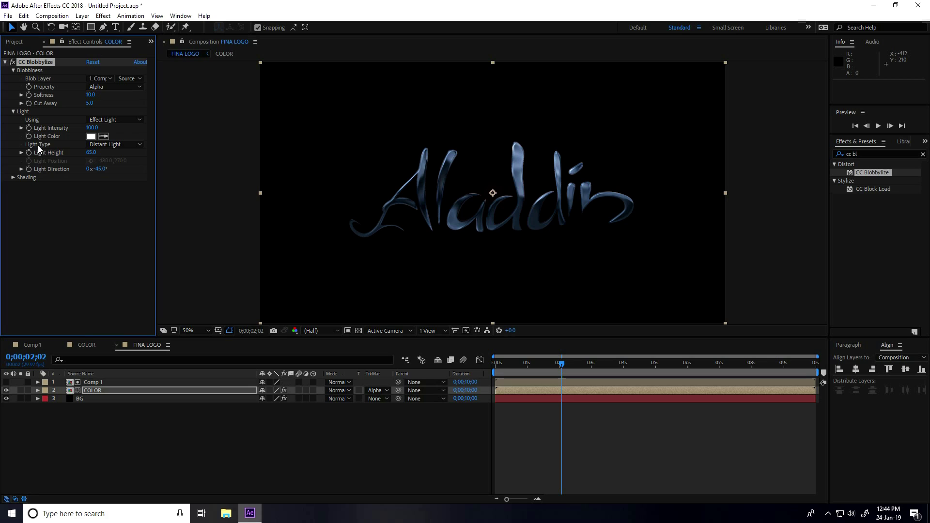
{"action": "left_click", "coordinate": [120, 146]}
{"action": "left_click", "coordinate": [118, 165]}
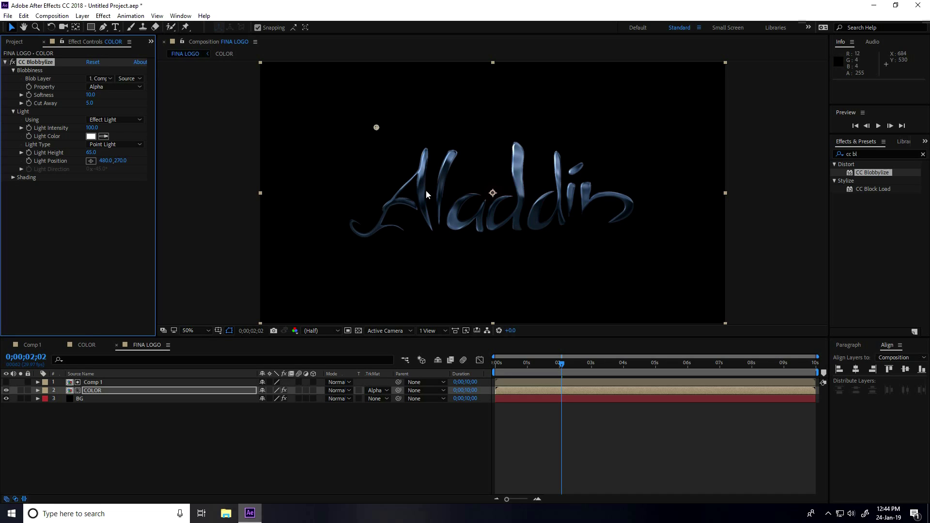
Step: Apply the Curves effect to the COLOR layer and raise the middle of the RGB curve to the upper limit
{"action": "left_click", "coordinate": [867, 154]}
{"action": "type", "text": "cu"}
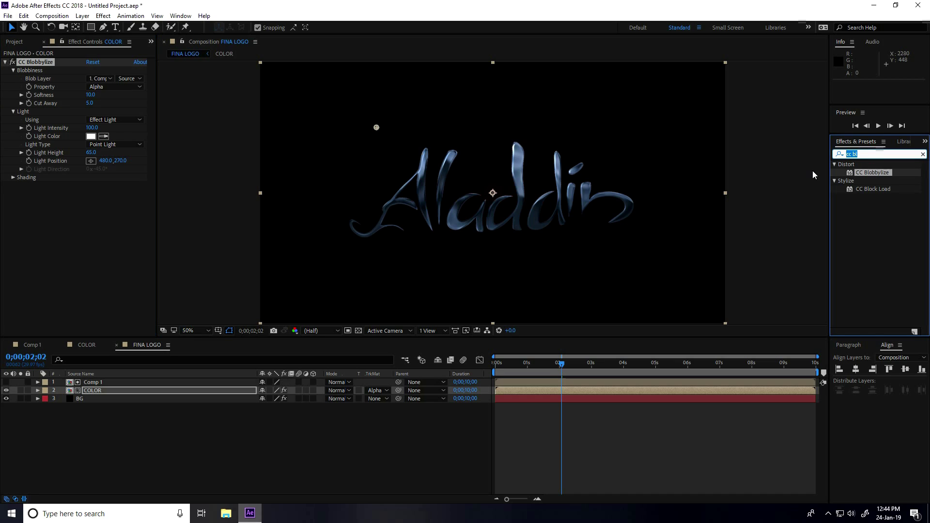
{"action": "type", "text": "r"}
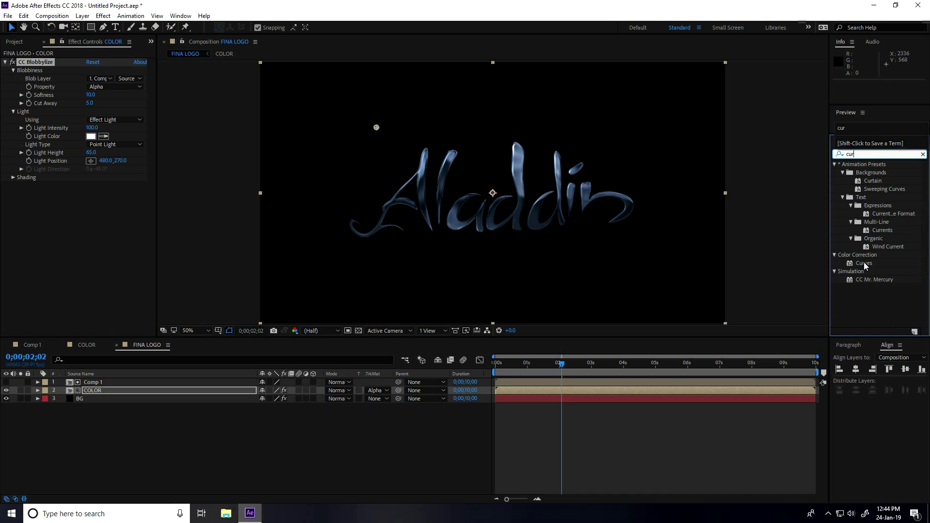
{"action": "left_click_drag", "start_coordinate": [864, 263], "coordinate": [99, 391]}
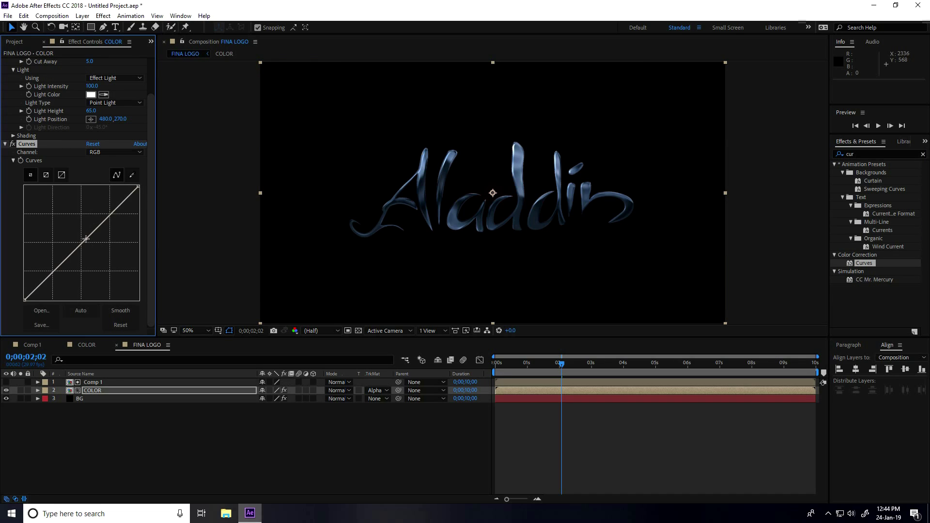
{"action": "left_click_drag", "start_coordinate": [86, 239], "coordinate": [87, 176]}
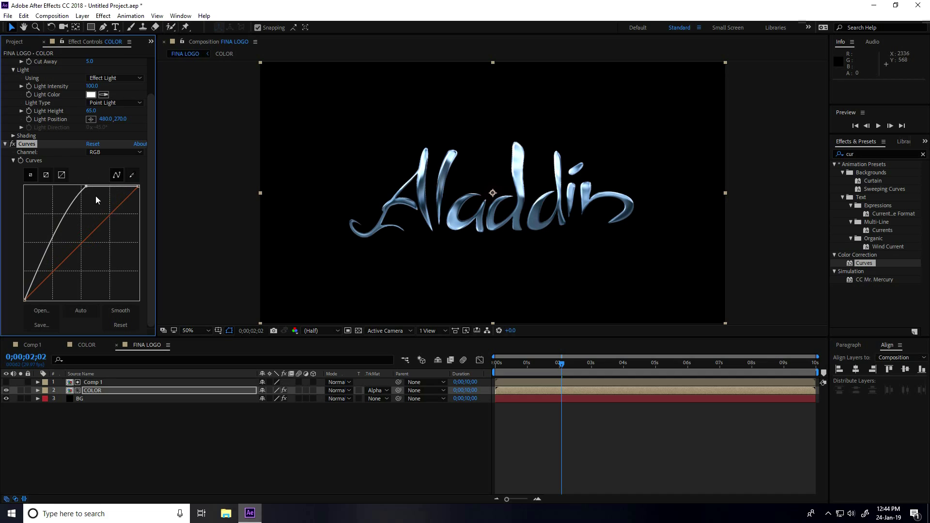
Step: Raise the Red curve's upper midtones to the maximum and lift the middle of the Green curve moderately
{"action": "left_click", "coordinate": [111, 151]}
{"action": "left_click", "coordinate": [112, 174]}
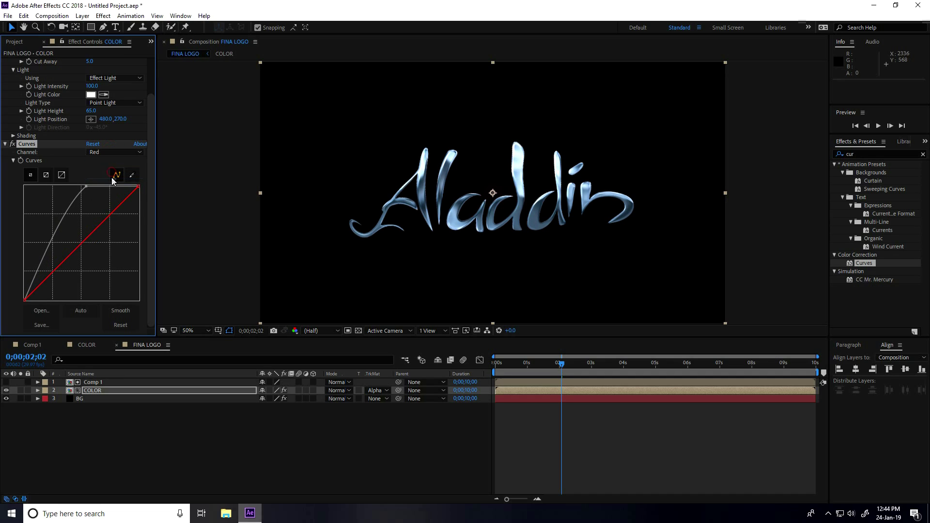
{"action": "left_click_drag", "start_coordinate": [103, 223], "coordinate": [72, 175]}
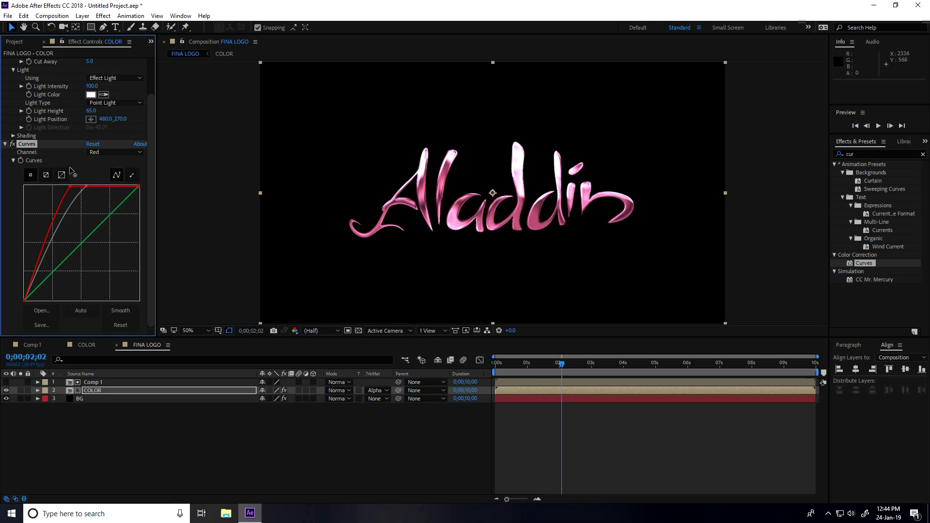
{"action": "left_click", "coordinate": [128, 150]}
{"action": "left_click", "coordinate": [129, 185]}
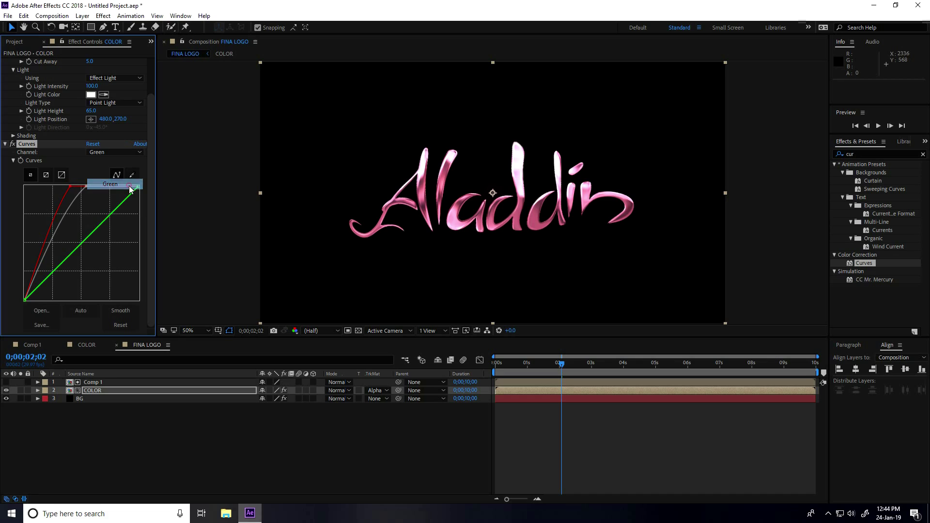
{"action": "left_click_drag", "start_coordinate": [95, 234], "coordinate": [78, 228]}
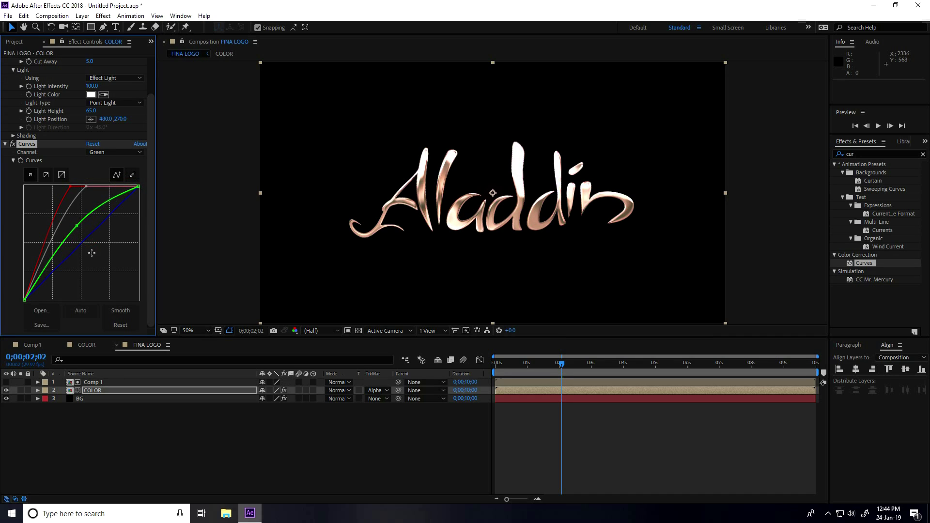
Step: Lower the middle of the Blue curve to turn the title gold, and preview the animation up to 0;00;08;00
{"action": "left_click", "coordinate": [110, 152]}
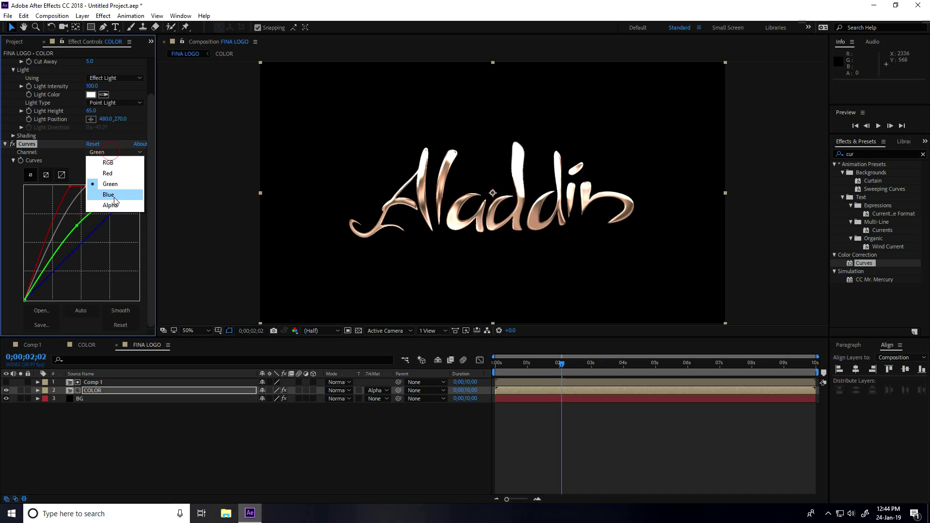
{"action": "left_click", "coordinate": [116, 195]}
{"action": "left_click_drag", "start_coordinate": [67, 260], "coordinate": [90, 273]}
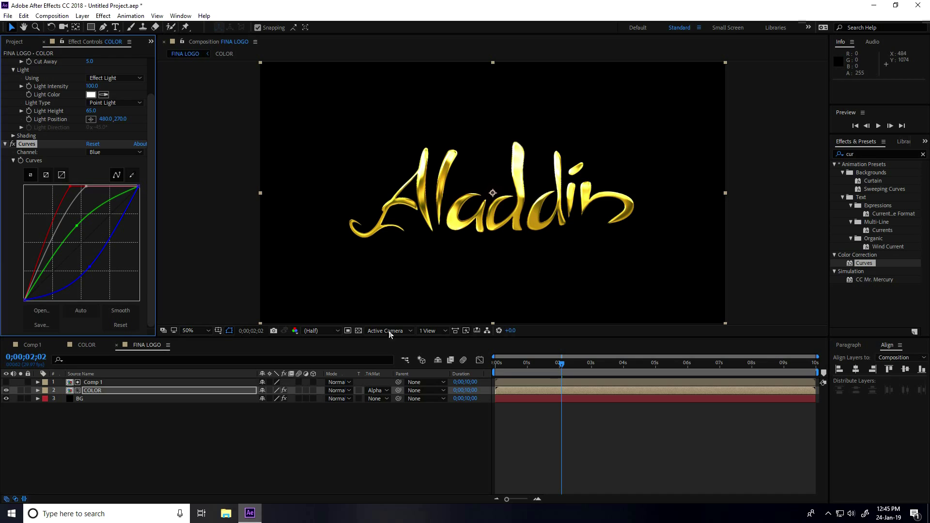
{"action": "key", "text": "space"}
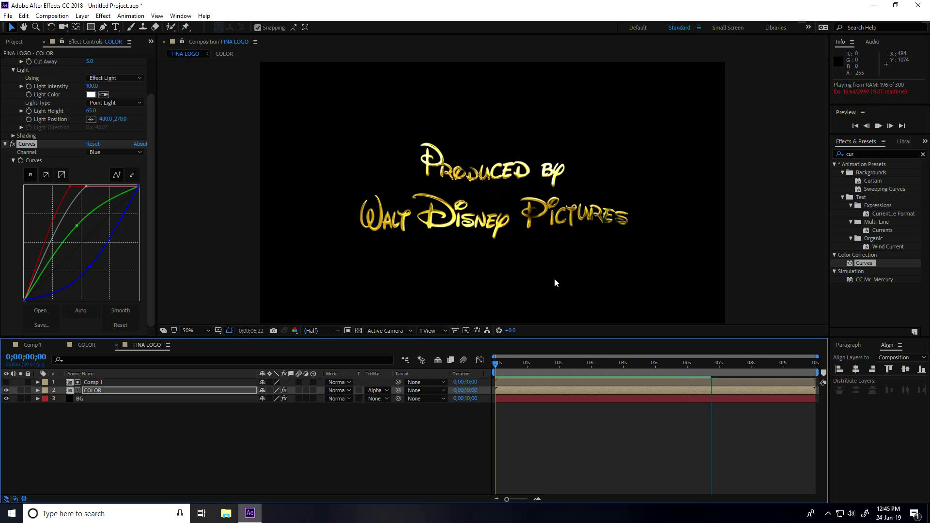
{"action": "left_click", "coordinate": [485, 283]}
Step: Pre-compose the Comp 1 and COLOR layers together into a composition named "FINAL LOGO ANIMATIOn"
{"action": "left_click", "coordinate": [96, 394]}
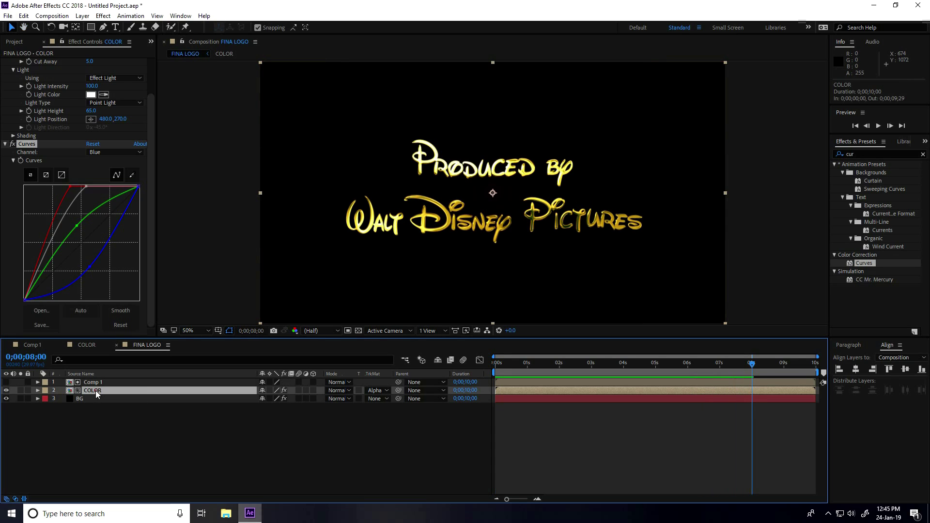
{"action": "left_click", "coordinate": [92, 383], "text": "shift"}
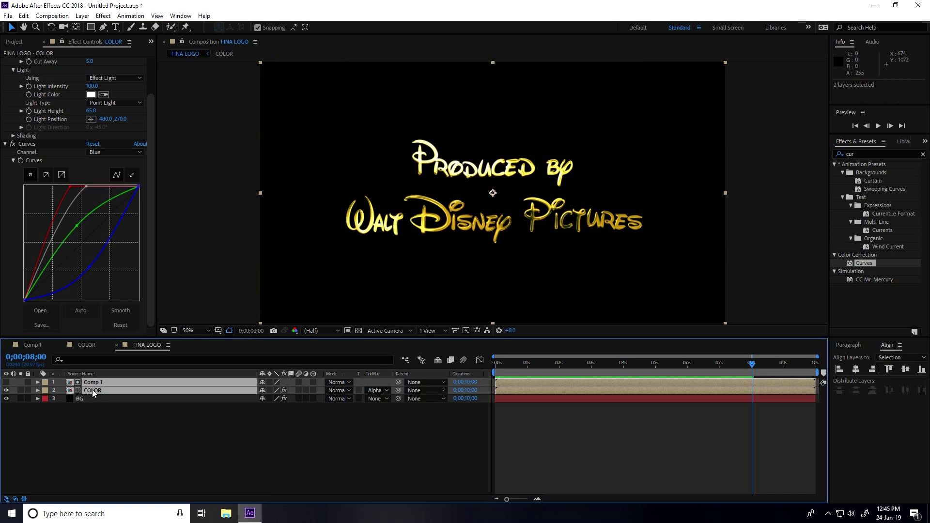
{"action": "right_click", "coordinate": [95, 393]}
{"action": "left_click", "coordinate": [123, 414]}
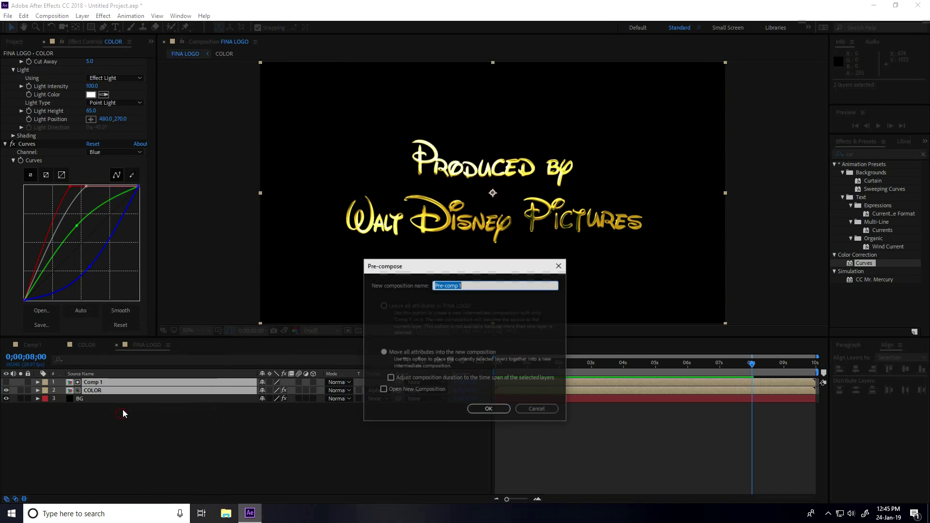
{"action": "key", "text": "BackSpace"}
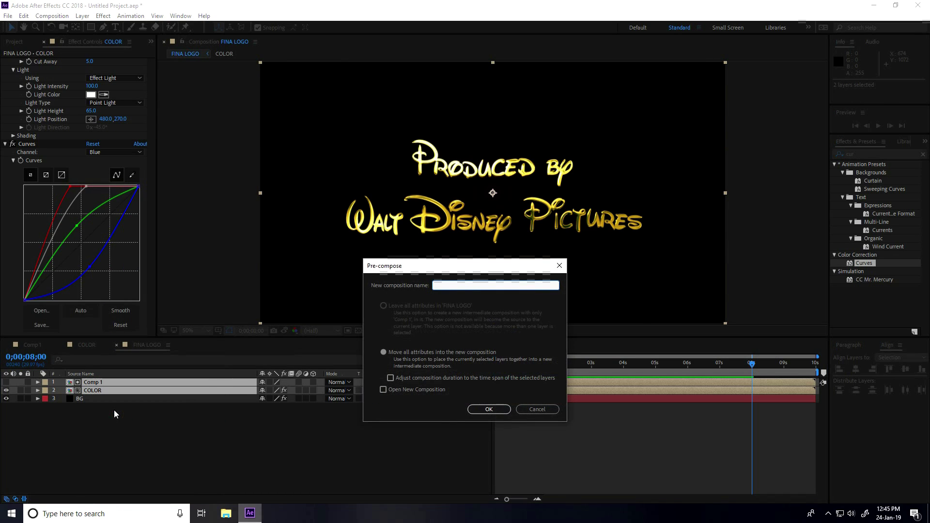
{"action": "type", "text": "FINAL LO"}
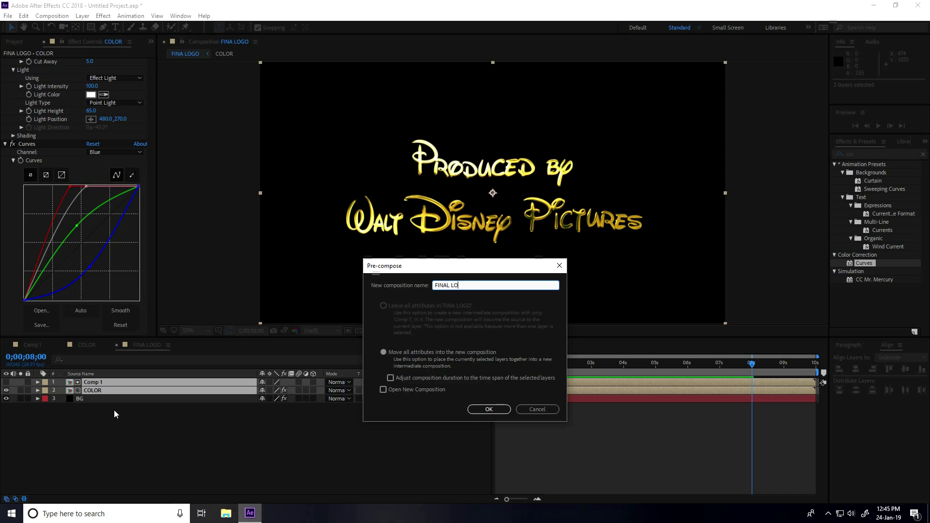
{"action": "type", "text": "GO ANIMATIOn"}
{"action": "key", "text": "Return"}
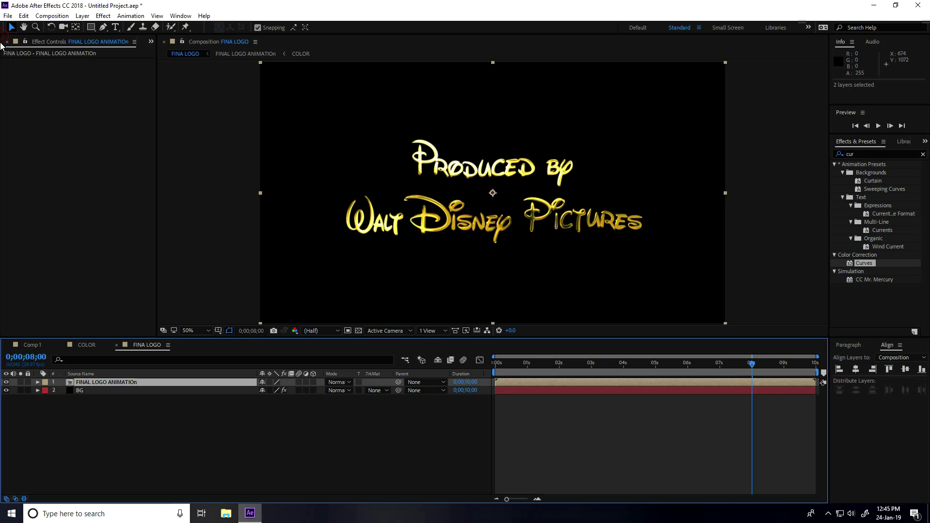
Step: Add Starts.mov above the FINAL LOGO ANIMATIOn layer in FINA LOGO and preview the composition from the start
{"action": "left_click", "coordinate": [151, 42]}
{"action": "left_click", "coordinate": [145, 59]}
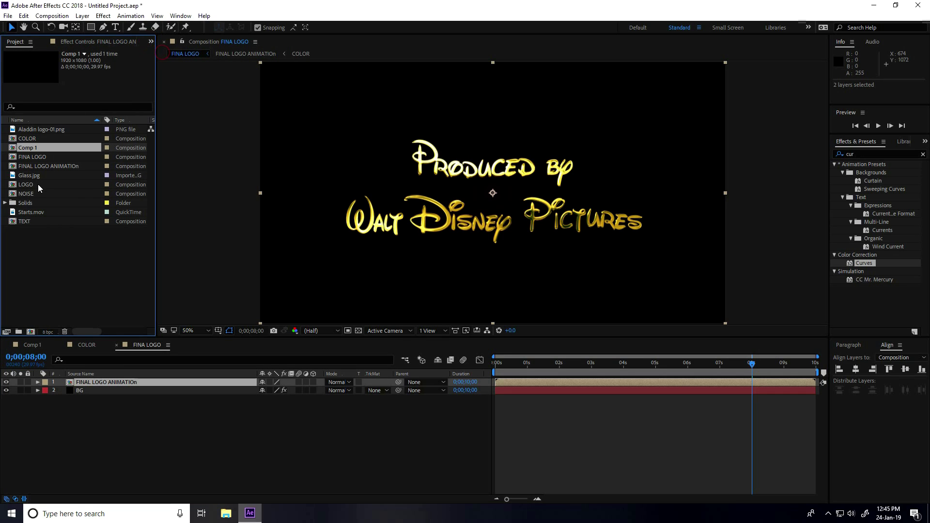
{"action": "left_click", "coordinate": [32, 215]}
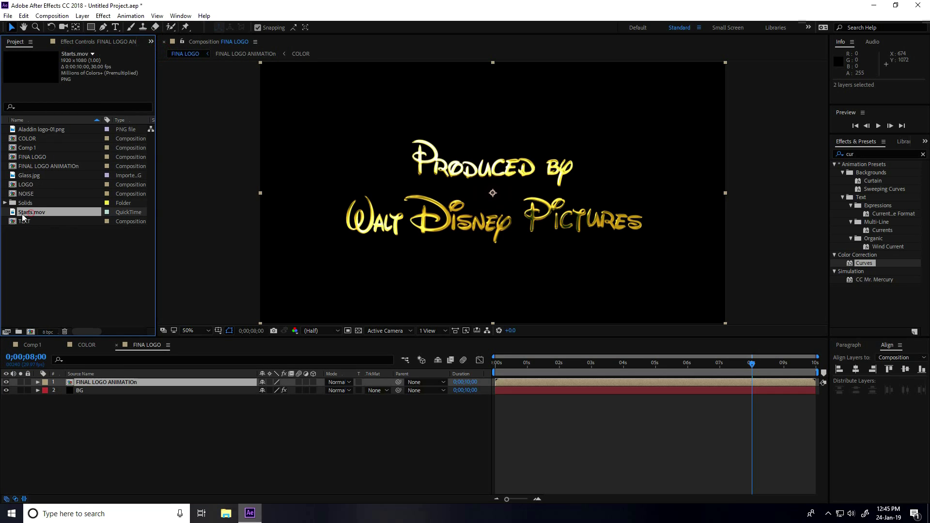
{"action": "left_click_drag", "start_coordinate": [36, 212], "coordinate": [104, 380]}
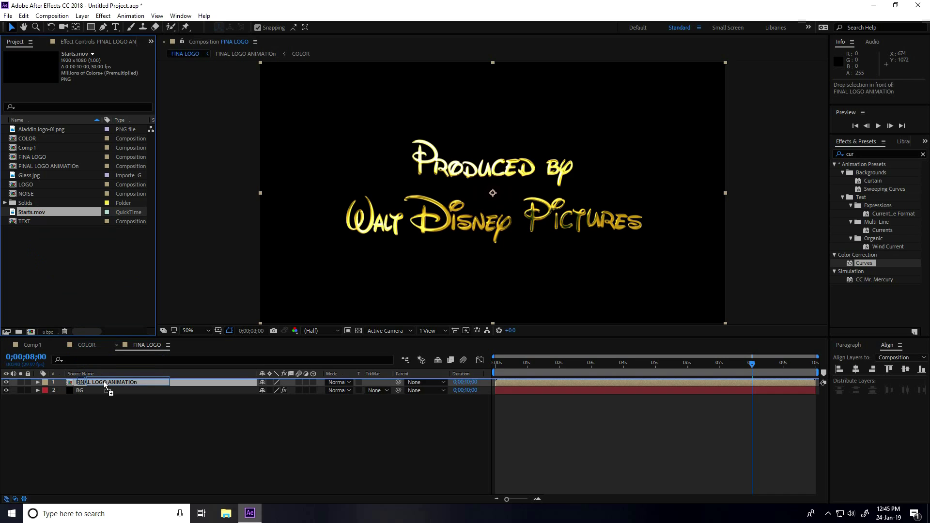
{"action": "left_click_drag", "start_coordinate": [513, 363], "coordinate": [427, 385]}
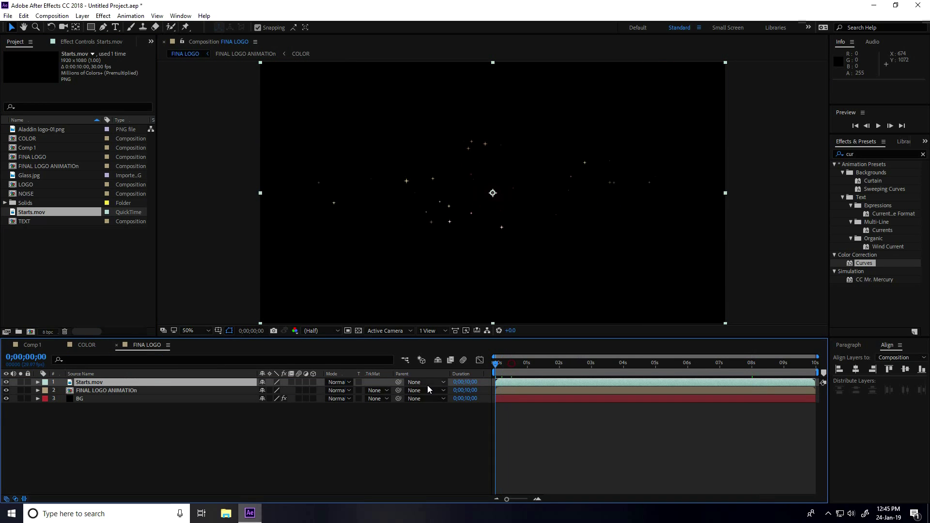
{"action": "key", "text": "space"}
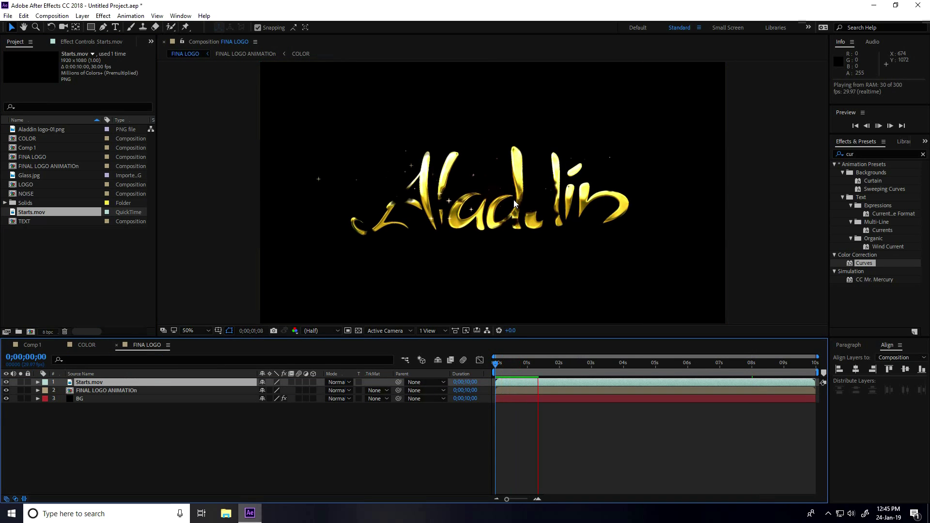